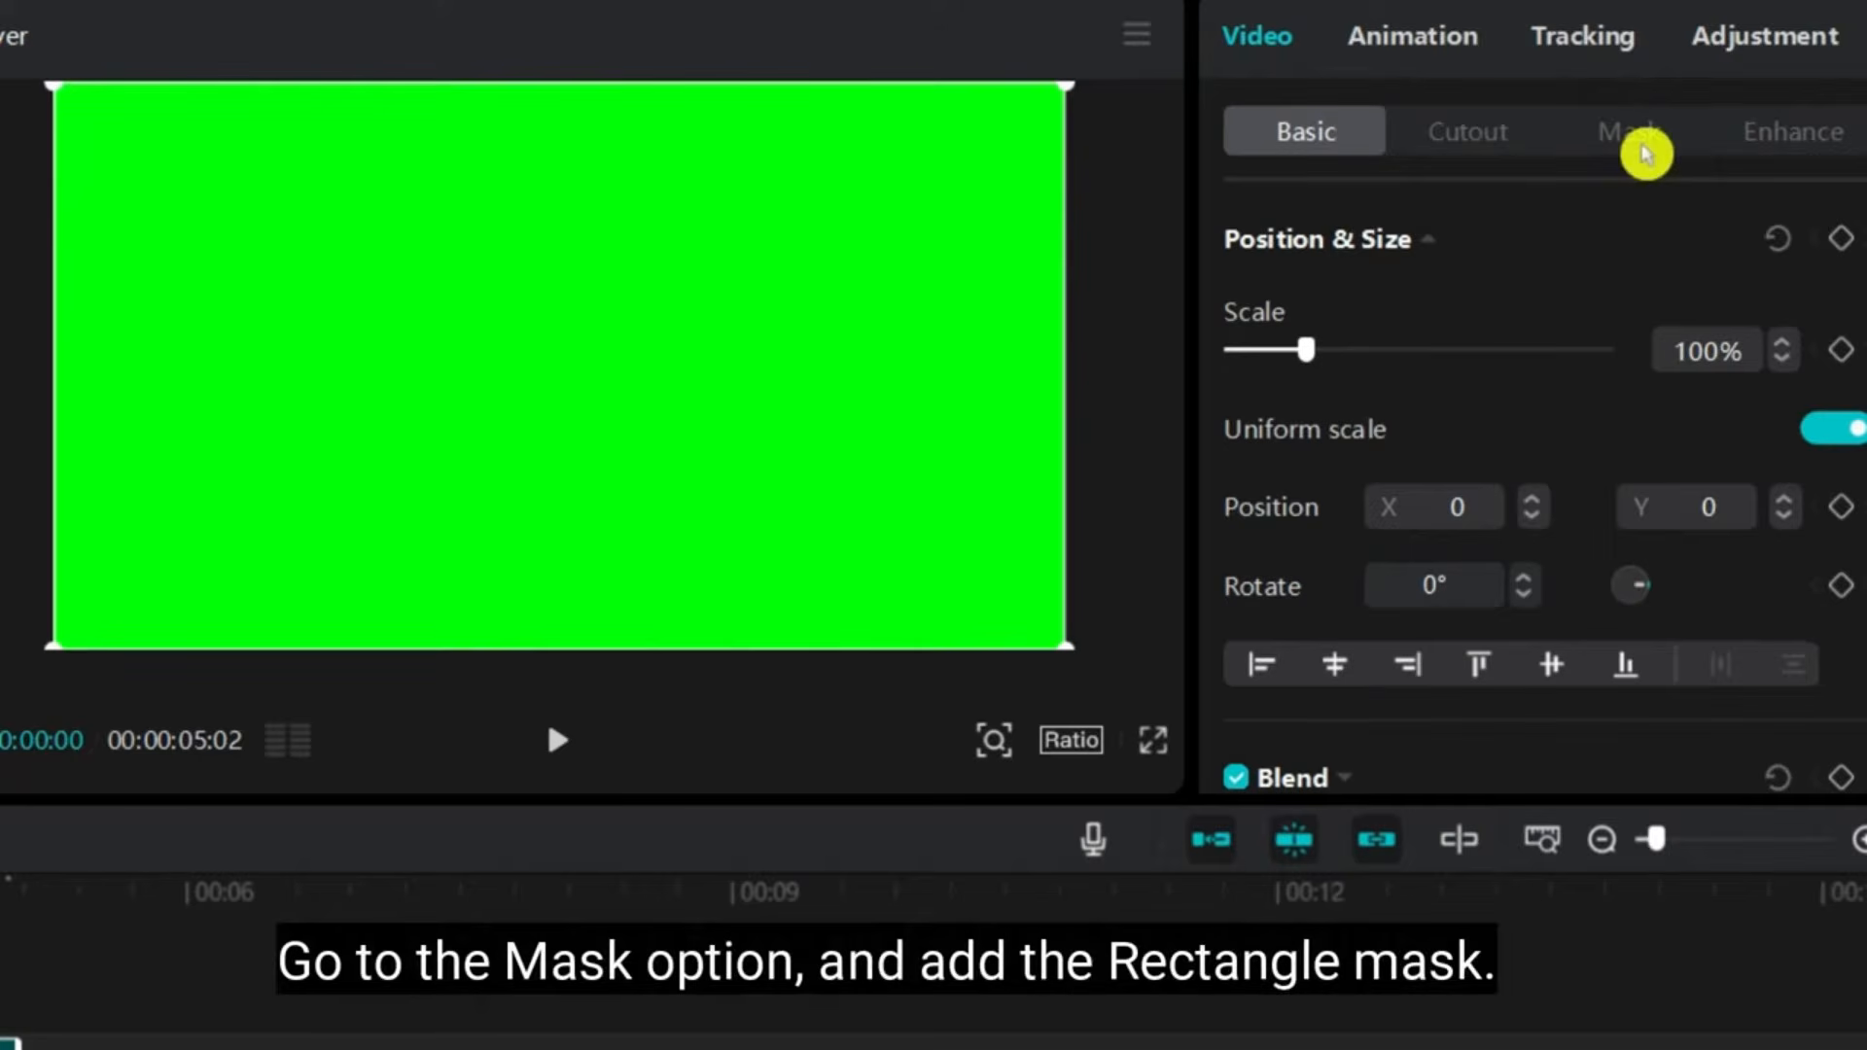
# Apply a Rectangle mask to the green clip and reshape it into a wide bar along the frame's upper edge
pyautogui.click(1643, 148)
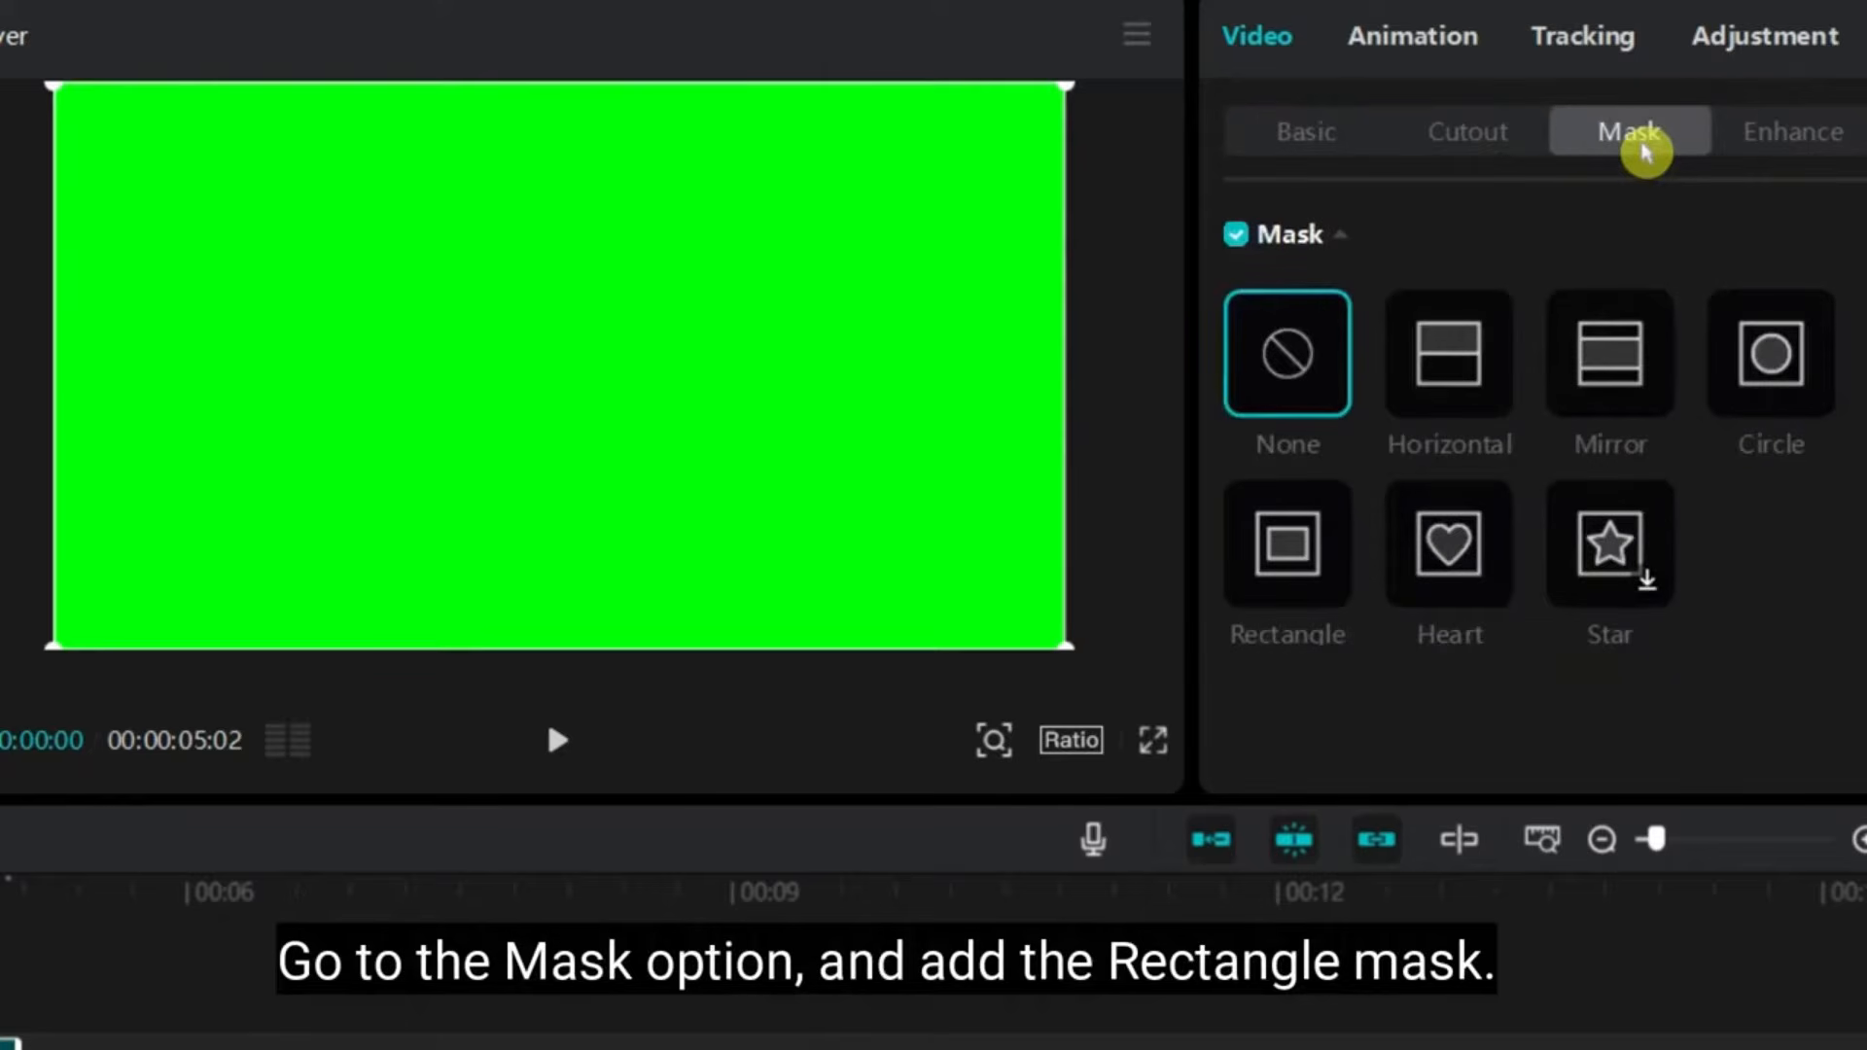
pyautogui.click(1306, 551)
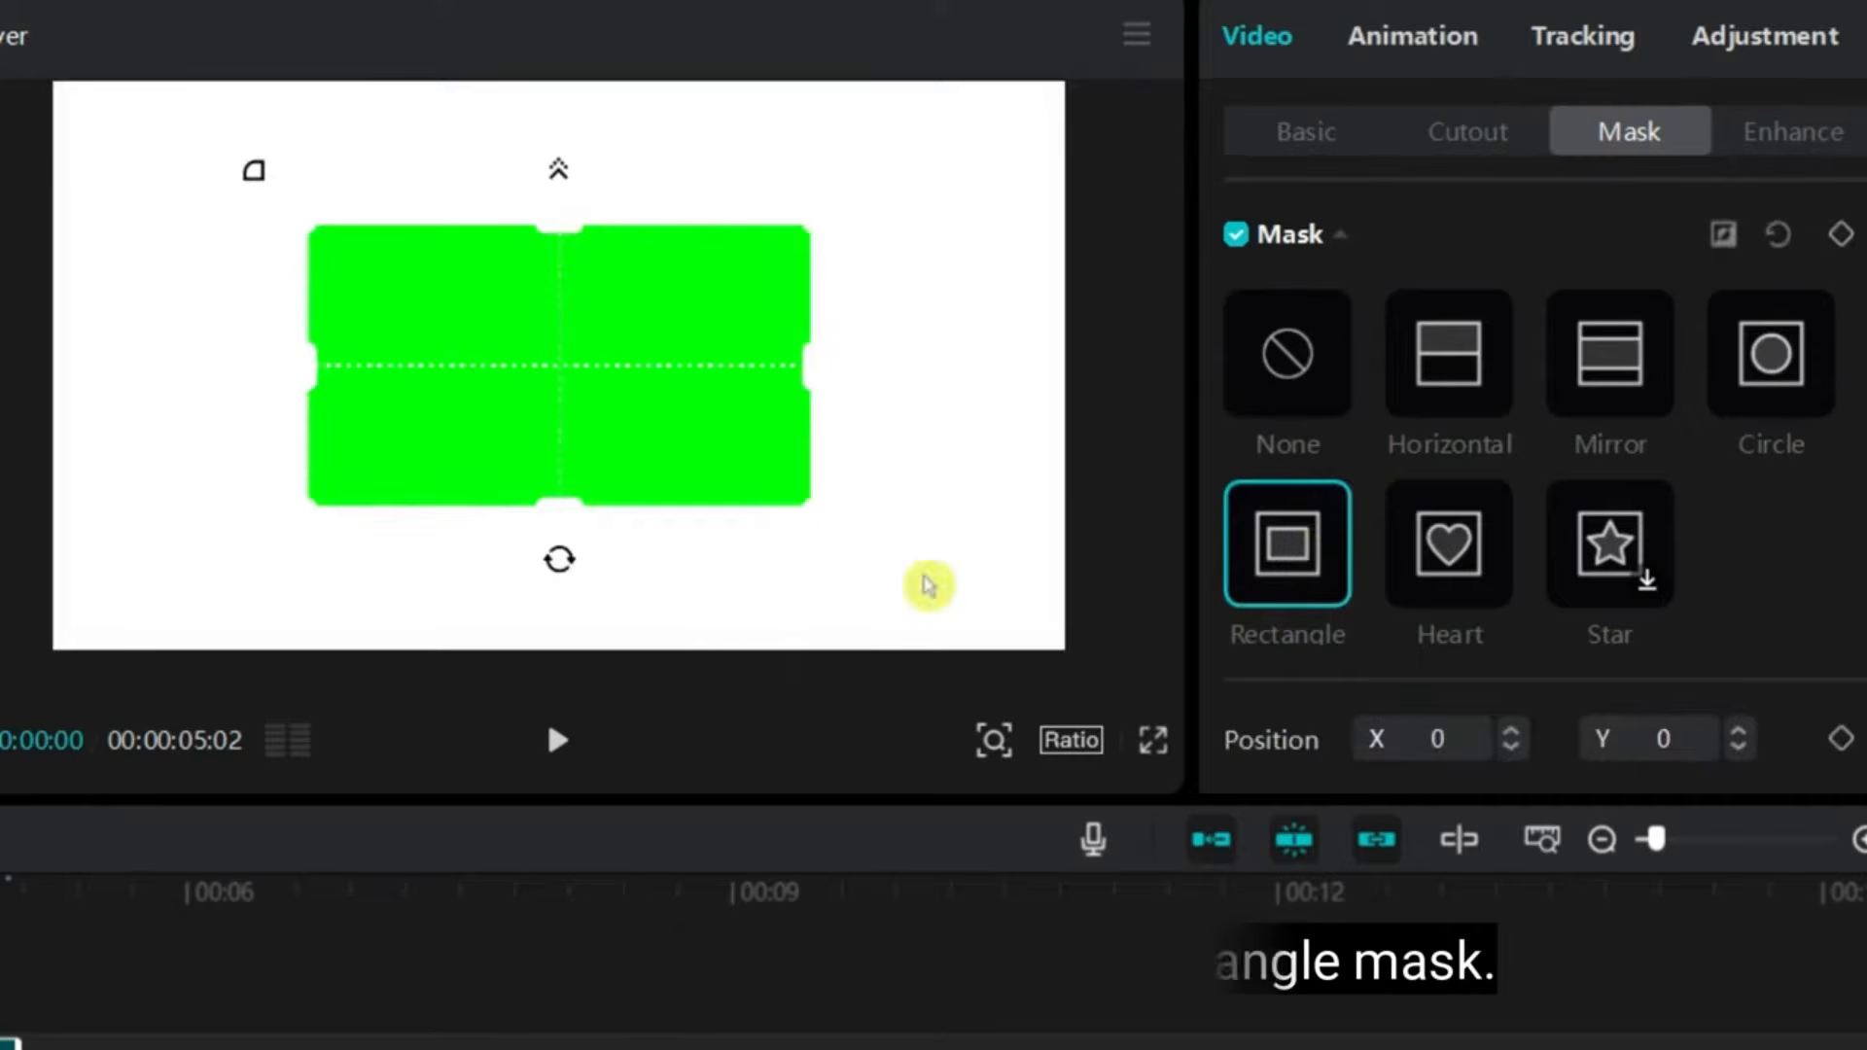
pyautogui.moveTo(571, 513); pyautogui.dragTo(588, 230)
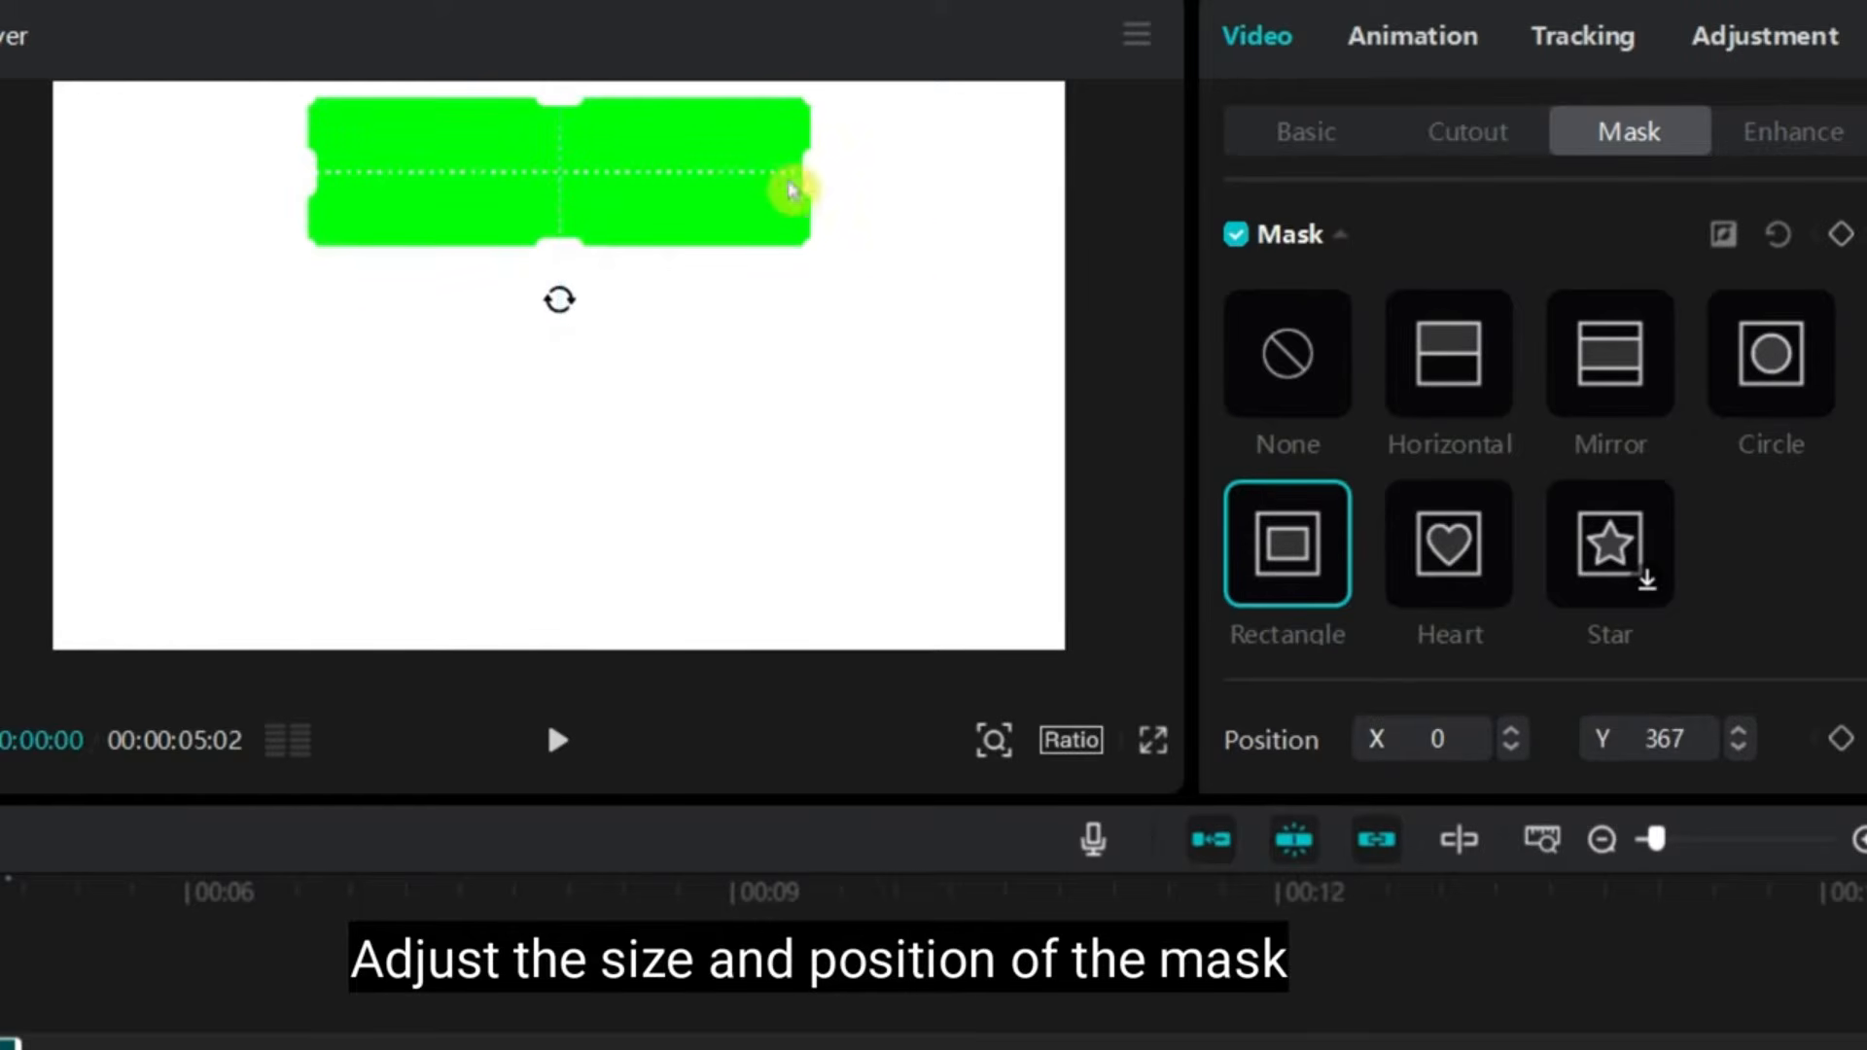
pyautogui.moveTo(817, 184); pyautogui.dragTo(1048, 181)
# Set the mask's size to 1850 wide and 320 high
pyautogui.scroll(-3, 1837, 447)
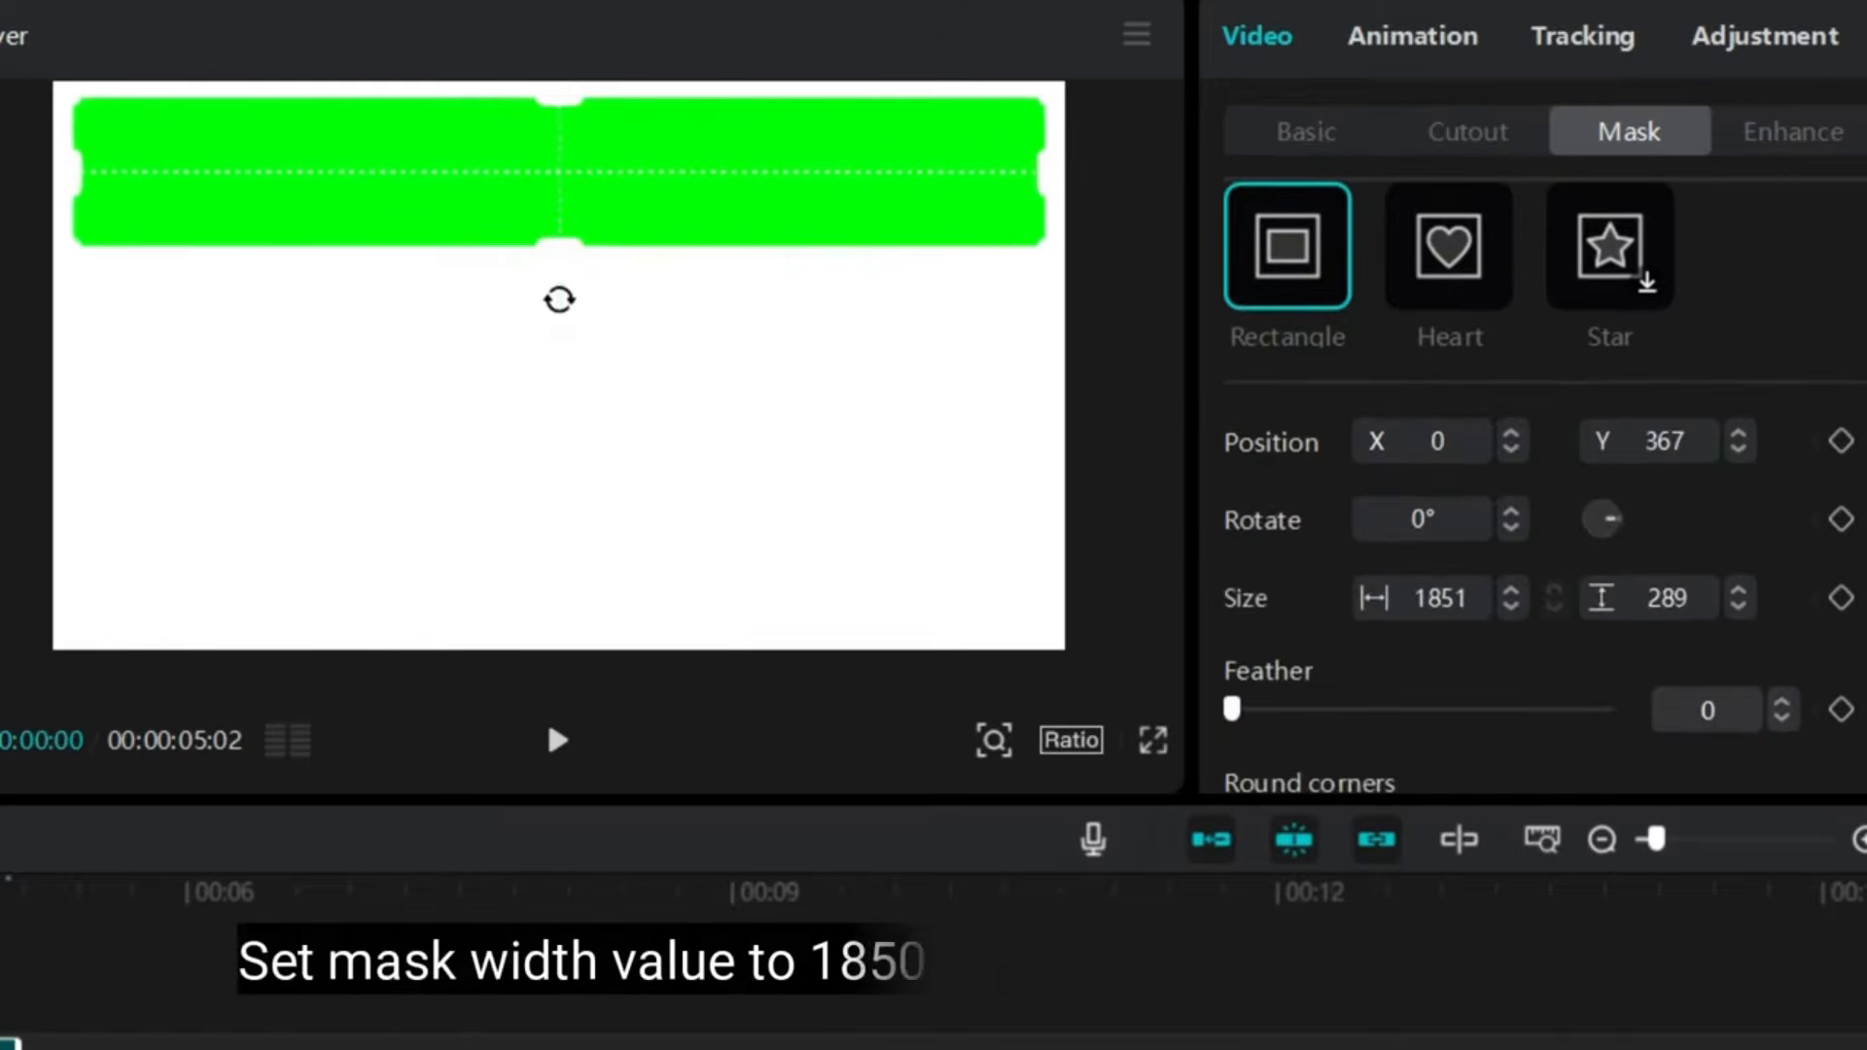
pyautogui.press('BackSpace')
pyautogui.write('0')
pyautogui.click(1666, 597)
pyautogui.write('320')
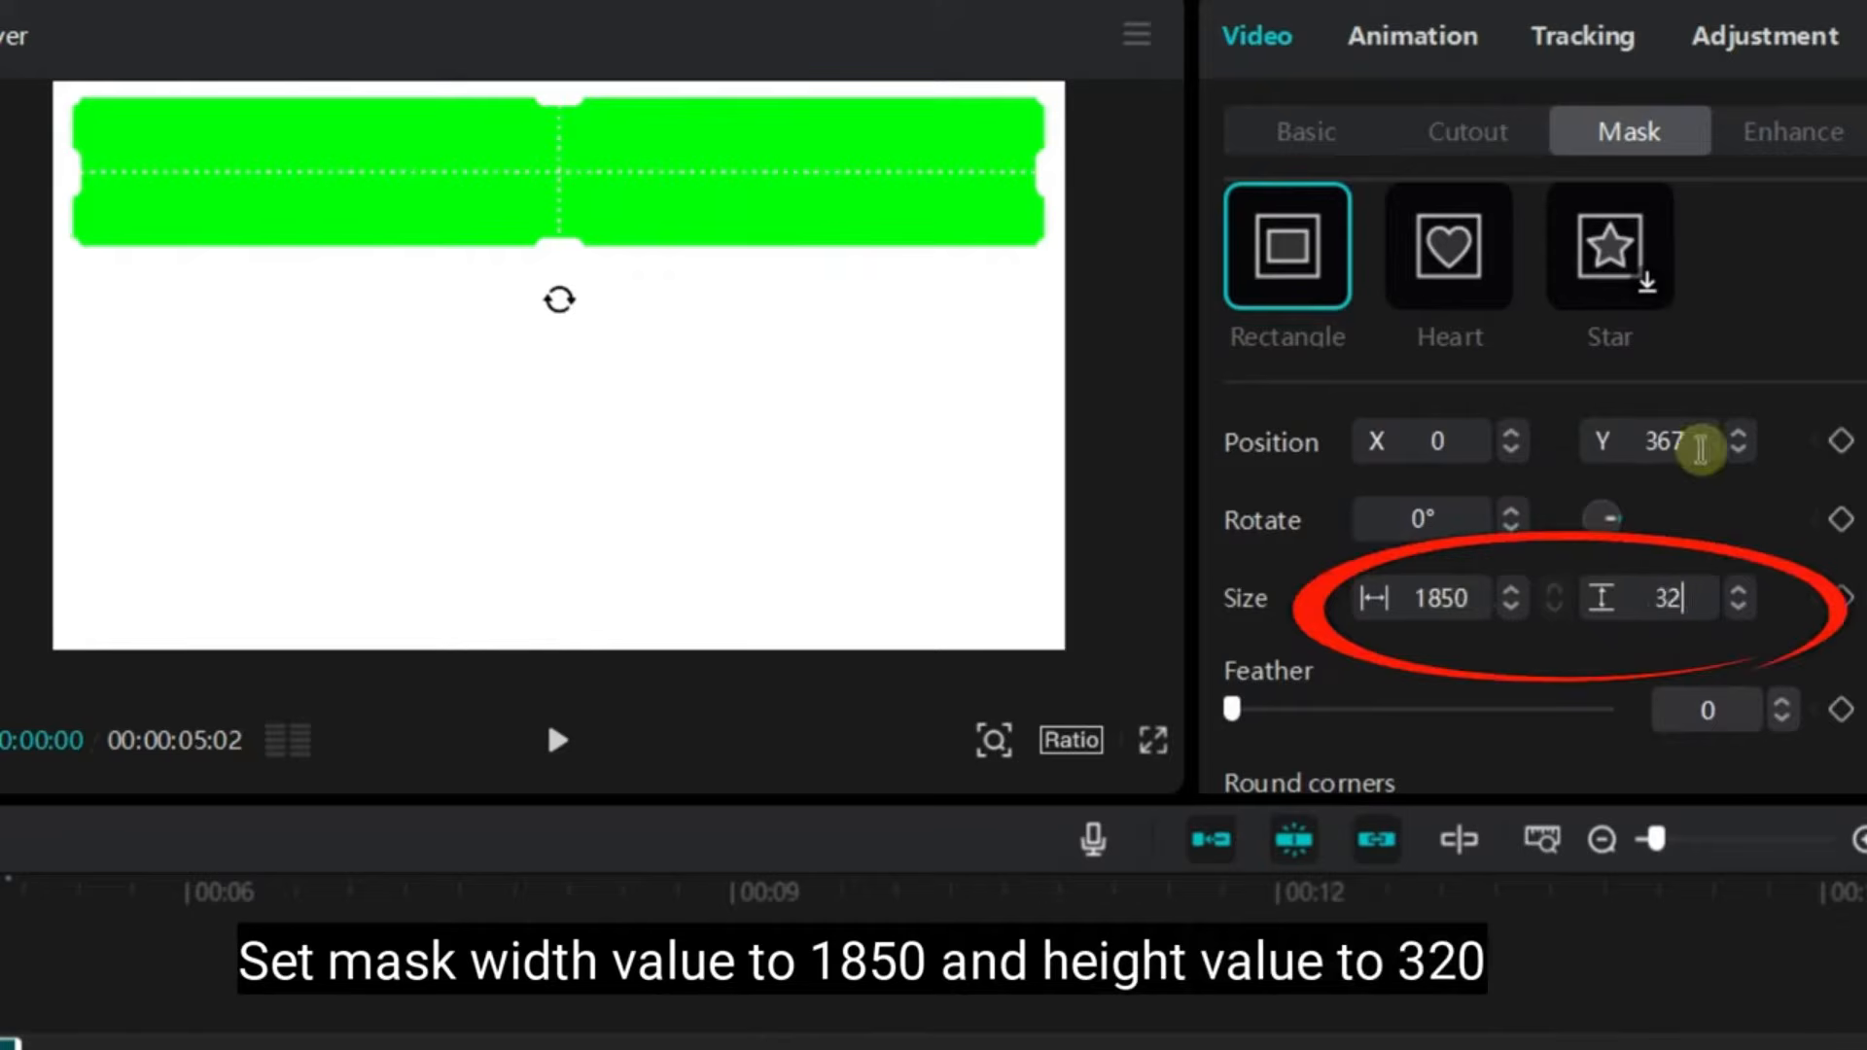
pyautogui.press('Return')
# Shift the mask slightly downward and set its Y position to 350
pyautogui.moveTo(714, 219); pyautogui.dragTo(717, 229)
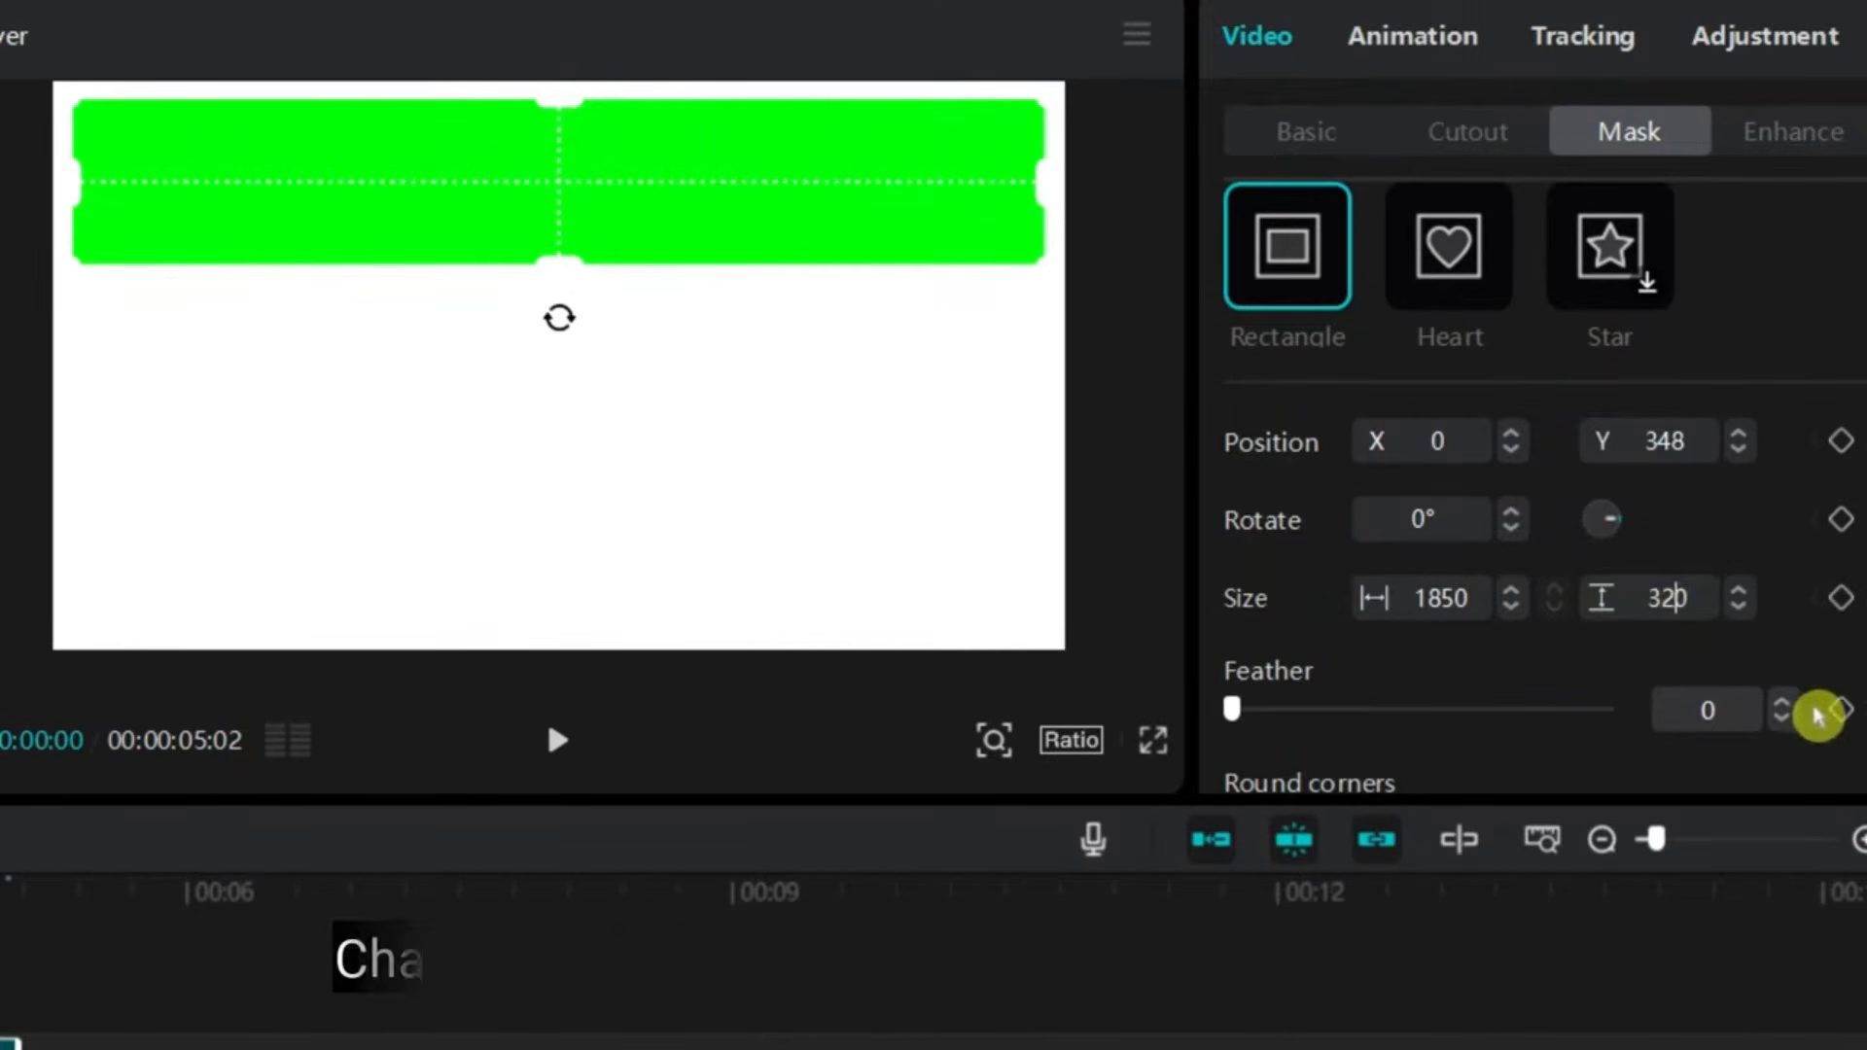
pyautogui.click(1682, 444)
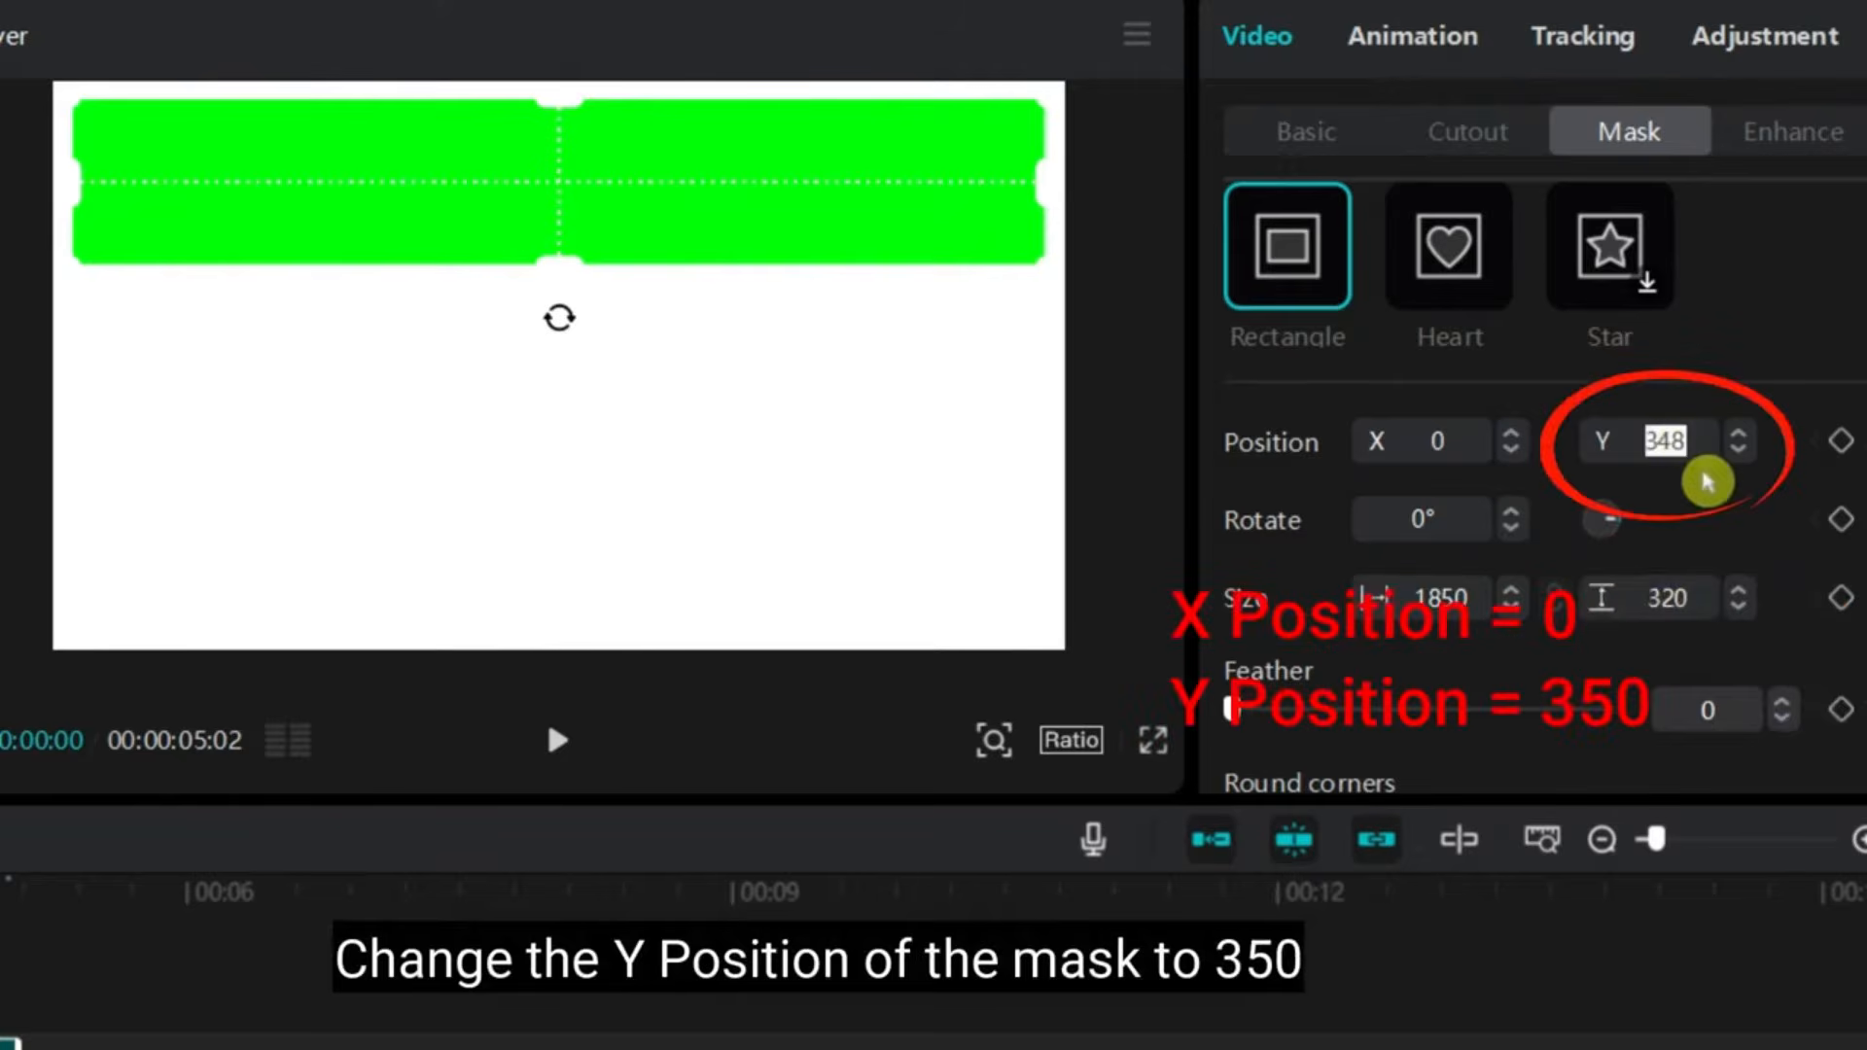
pyautogui.press('Return')
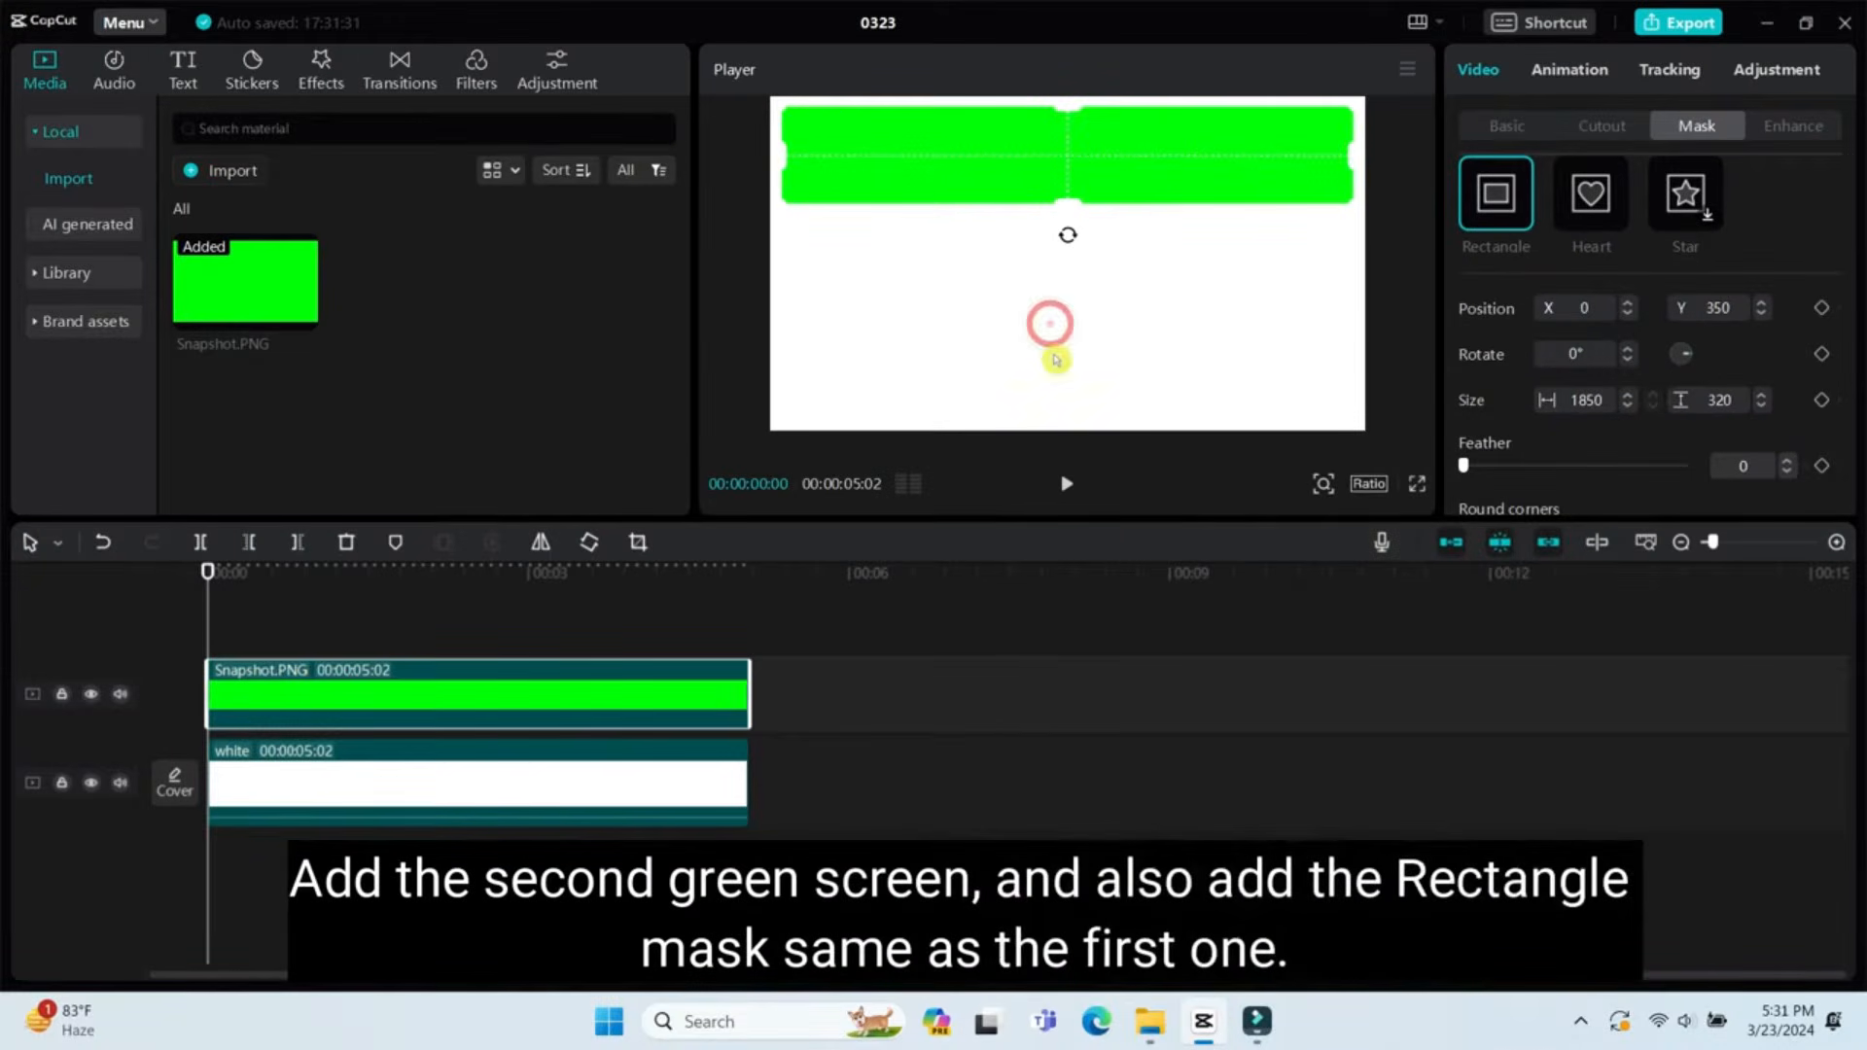
# Add a second green Snapshot.PNG clip above the first, extended to the same length, and apply a Rectangle mask to it
pyautogui.moveTo(199, 364); pyautogui.dragTo(224, 615)
pyautogui.moveTo(745, 693); pyautogui.dragTo(770, 704)
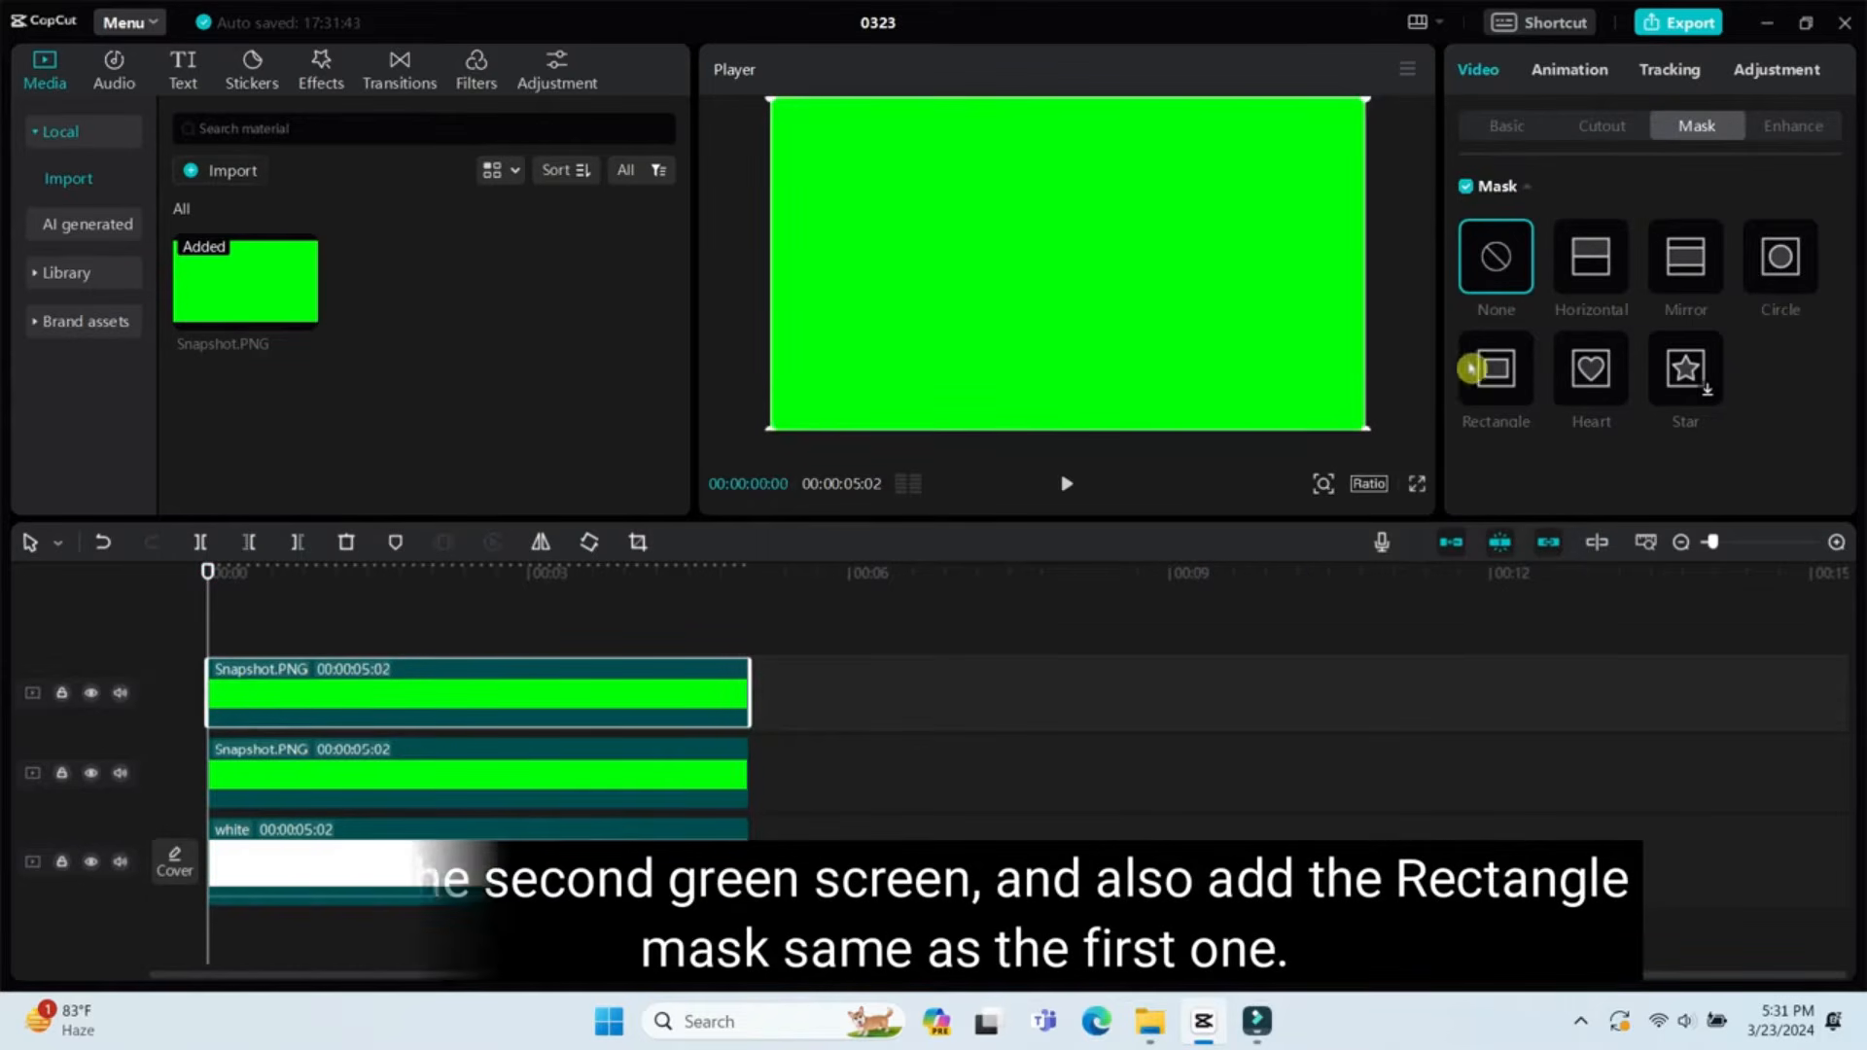
pyautogui.click(1492, 366)
# Move the second clip's mask below the first bar and set its height to 320
pyautogui.moveTo(1090, 253); pyautogui.dragTo(1090, 282)
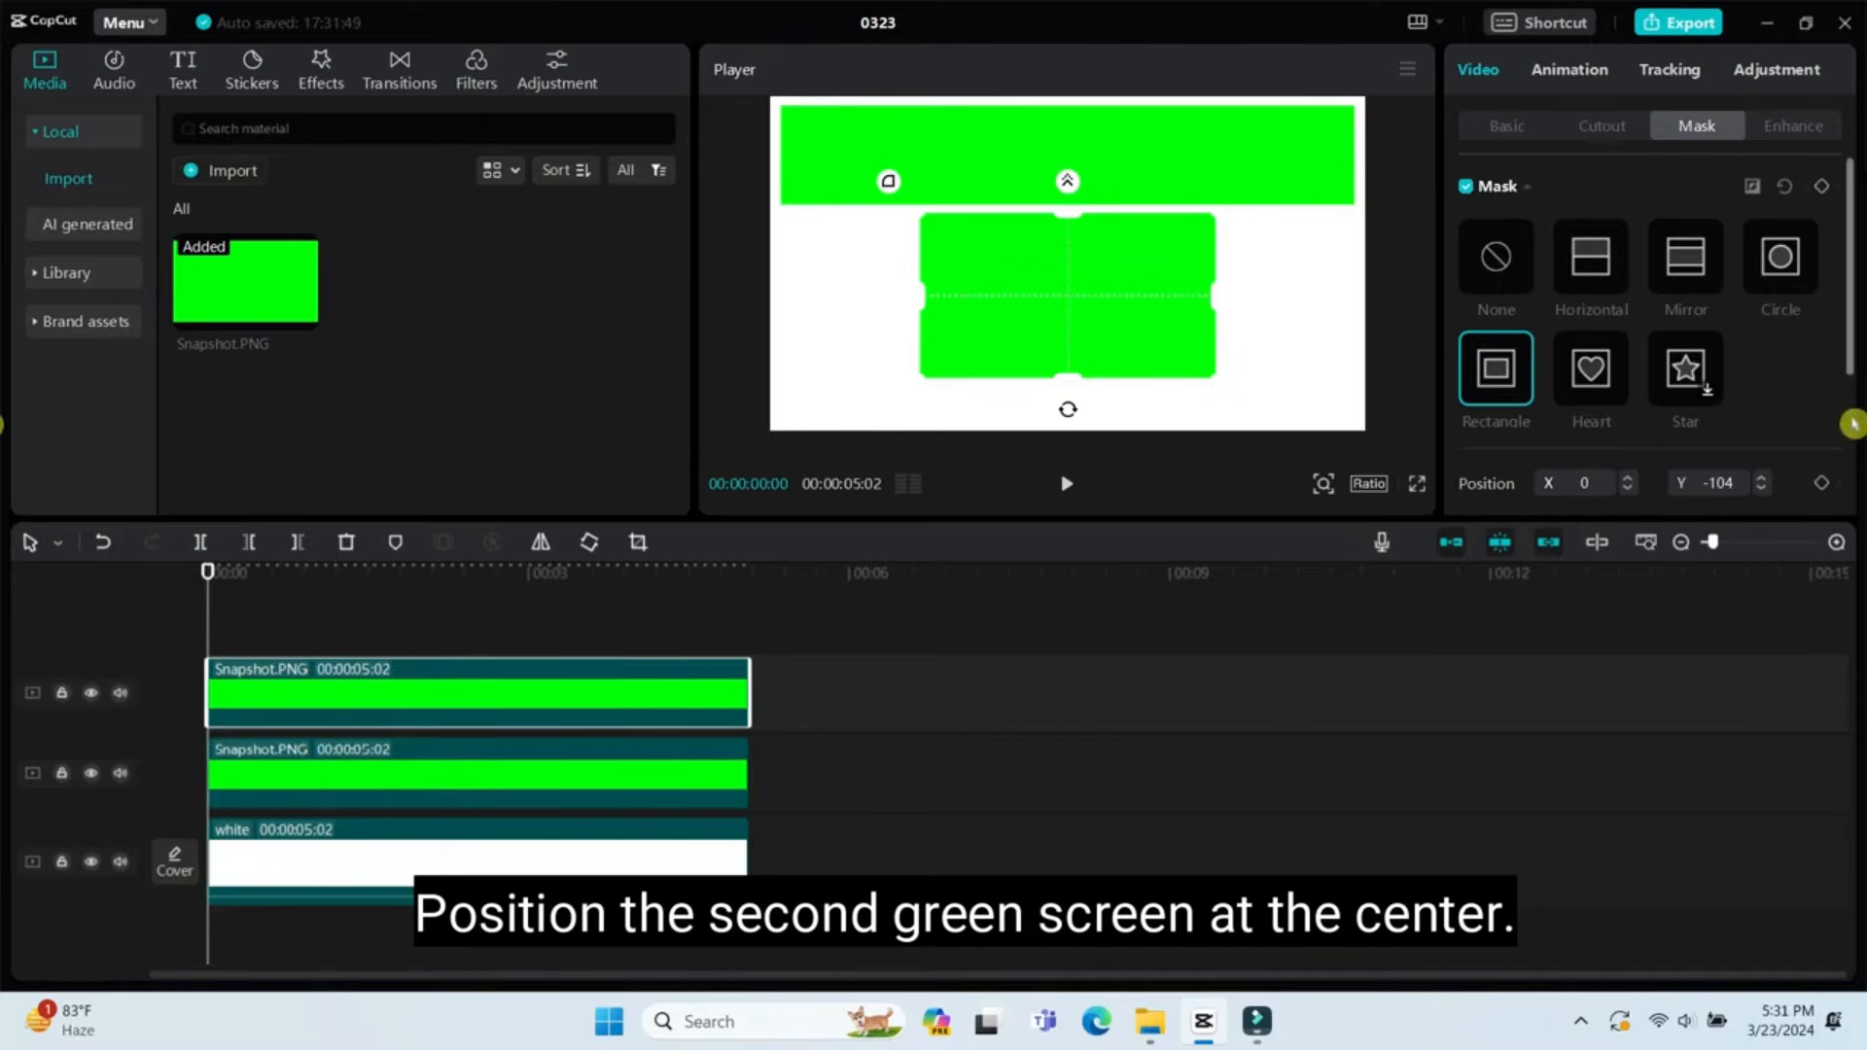
pyautogui.scroll(-3, 1791, 379)
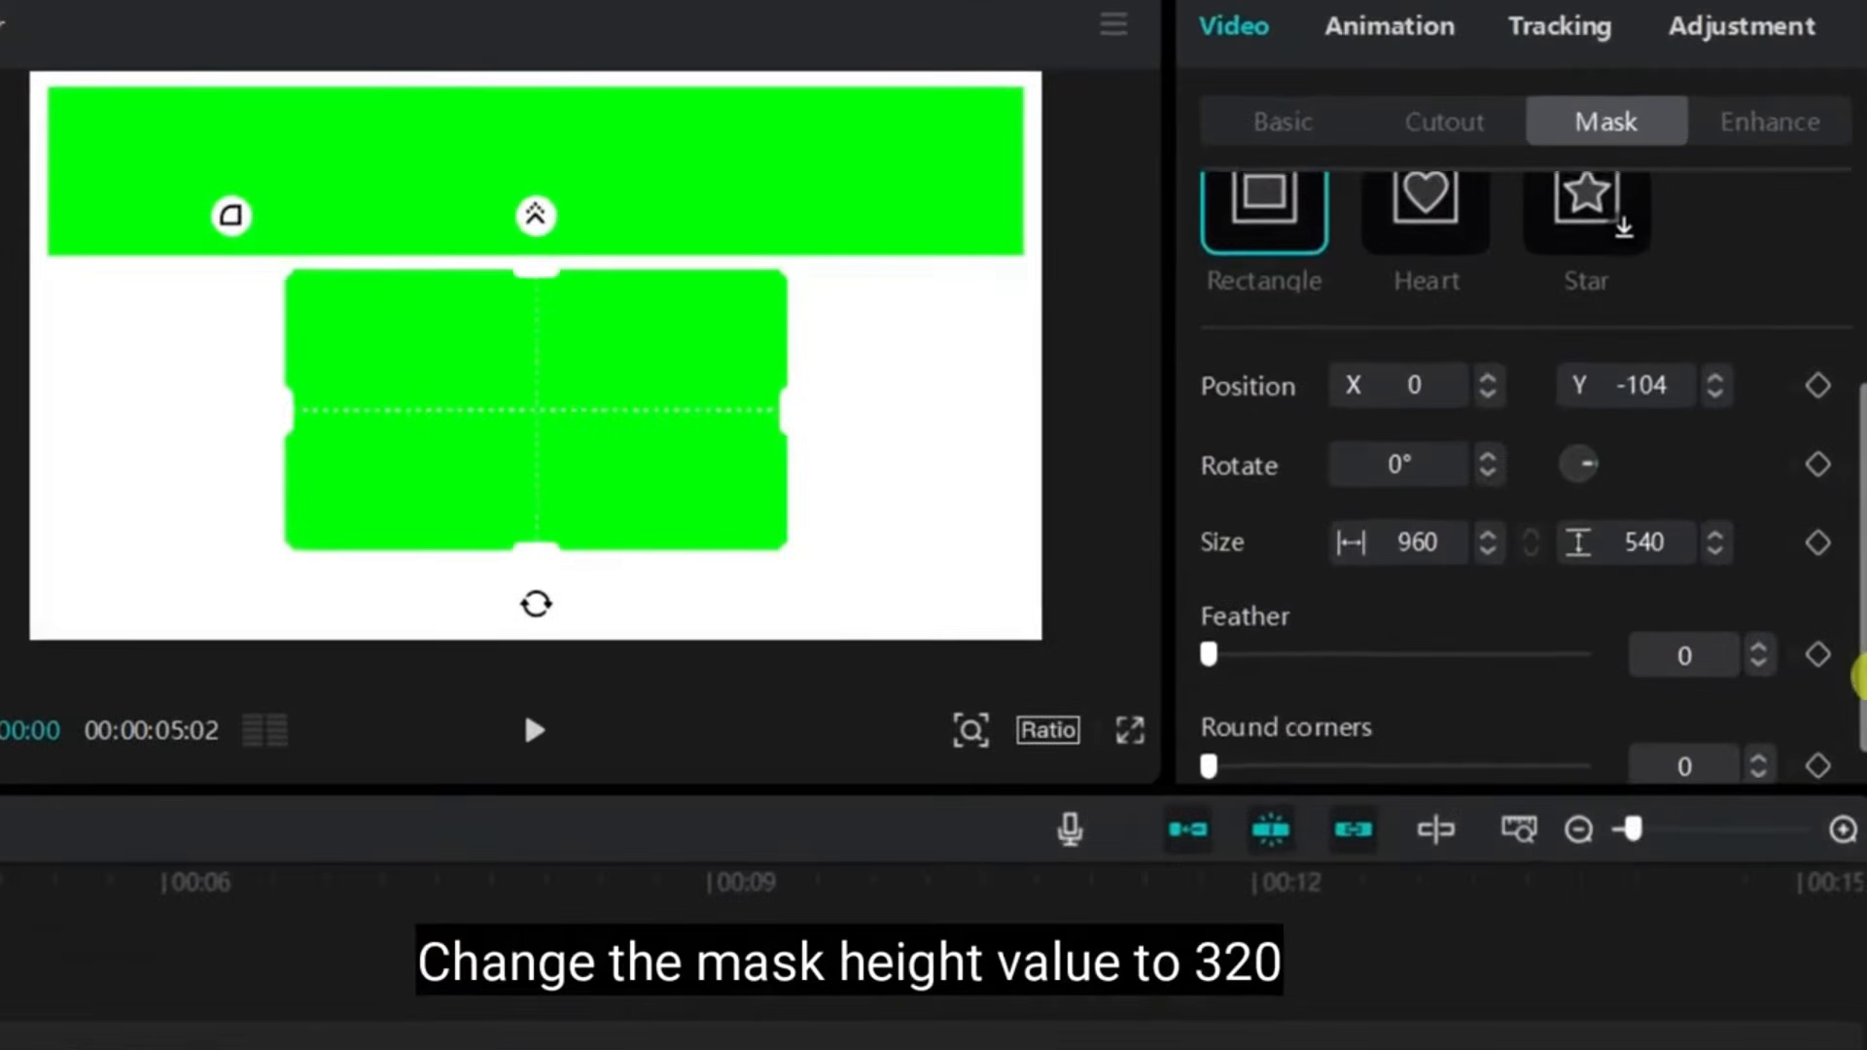
pyautogui.click(1646, 533)
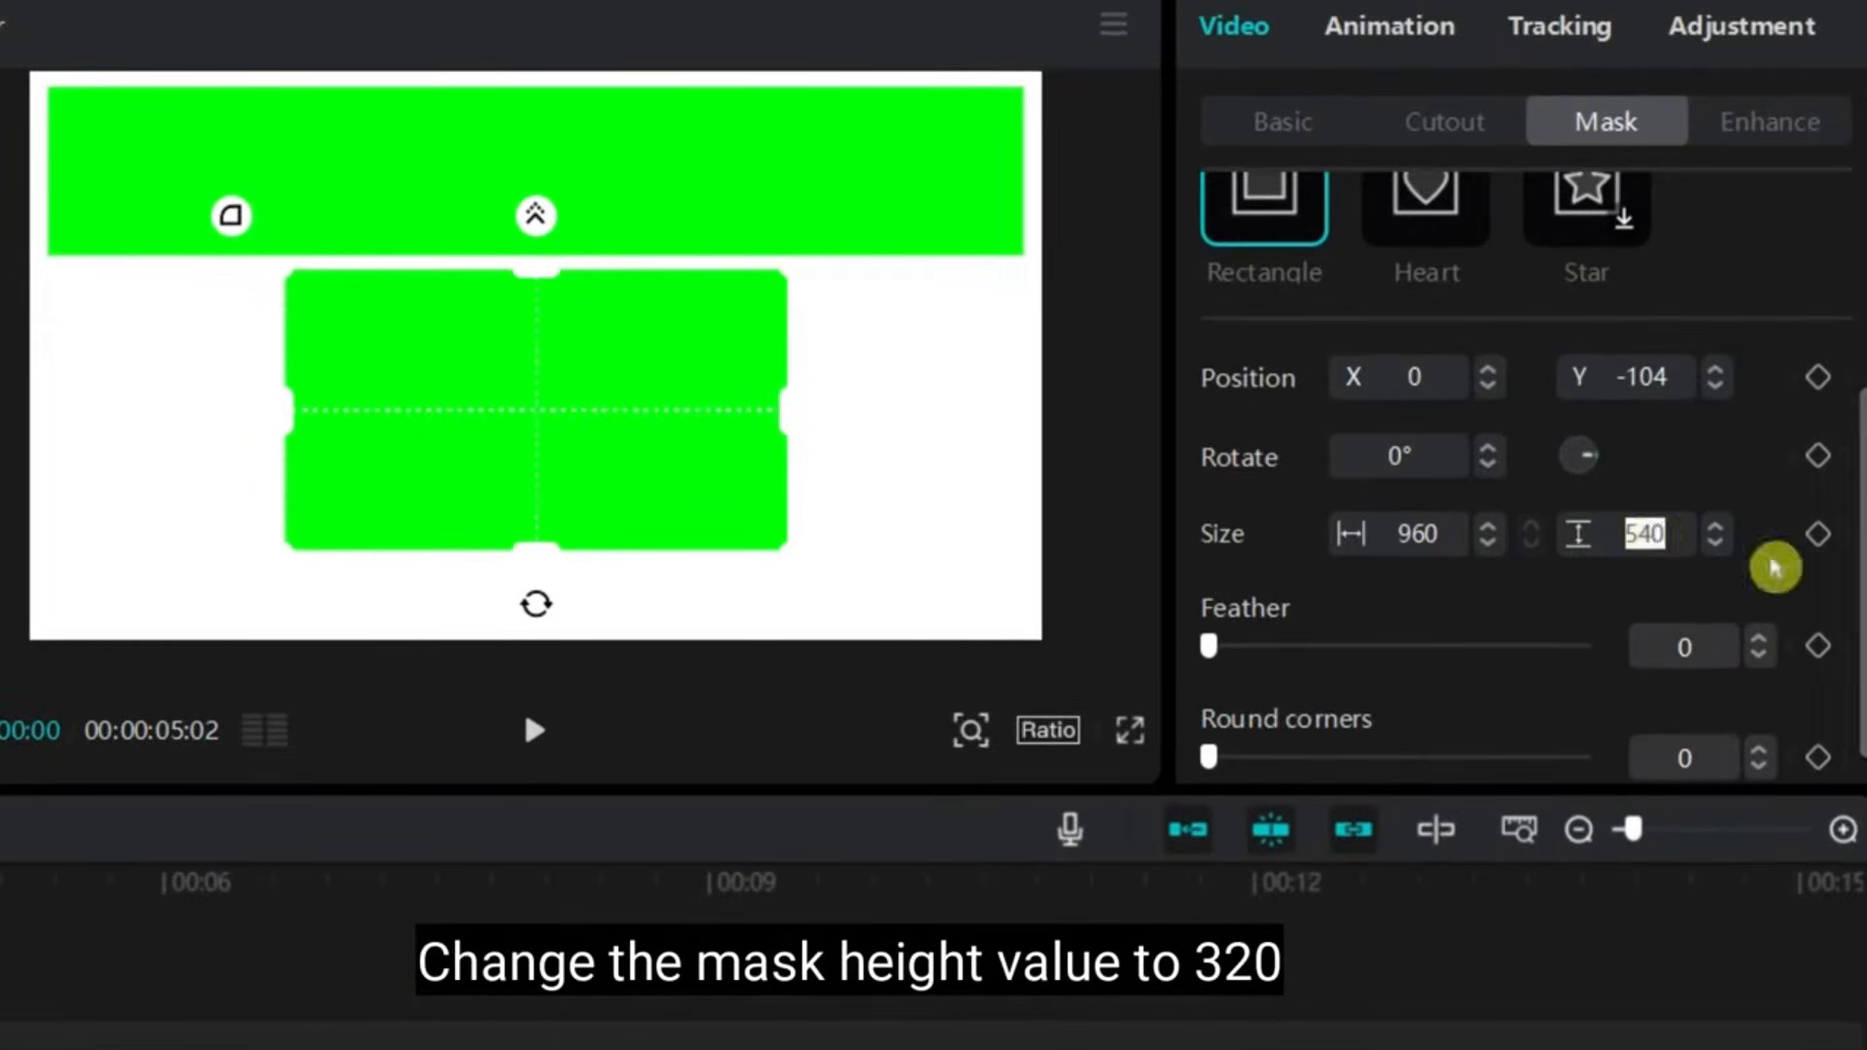
pyautogui.write('320')
pyautogui.press('Return')
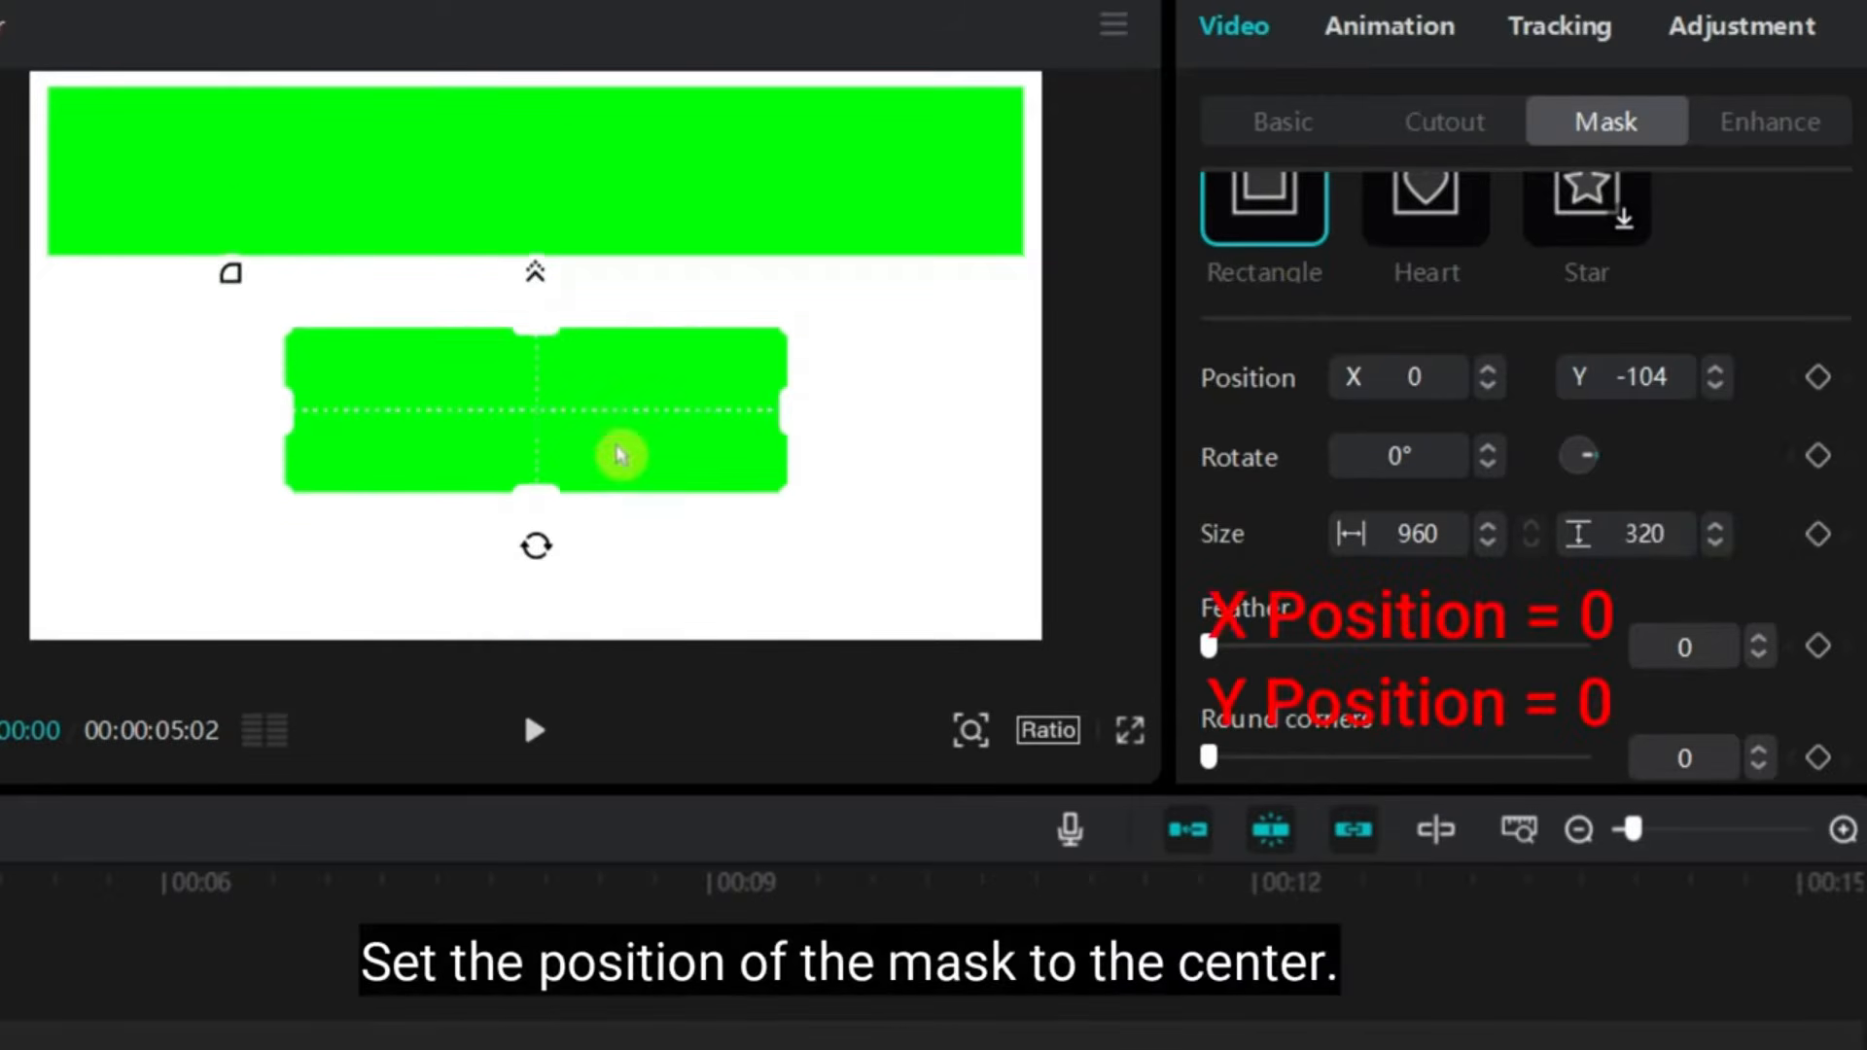
# Center the second mask at Y position 0 and set its width to 1850
pyautogui.moveTo(616, 450); pyautogui.dragTo(622, 399)
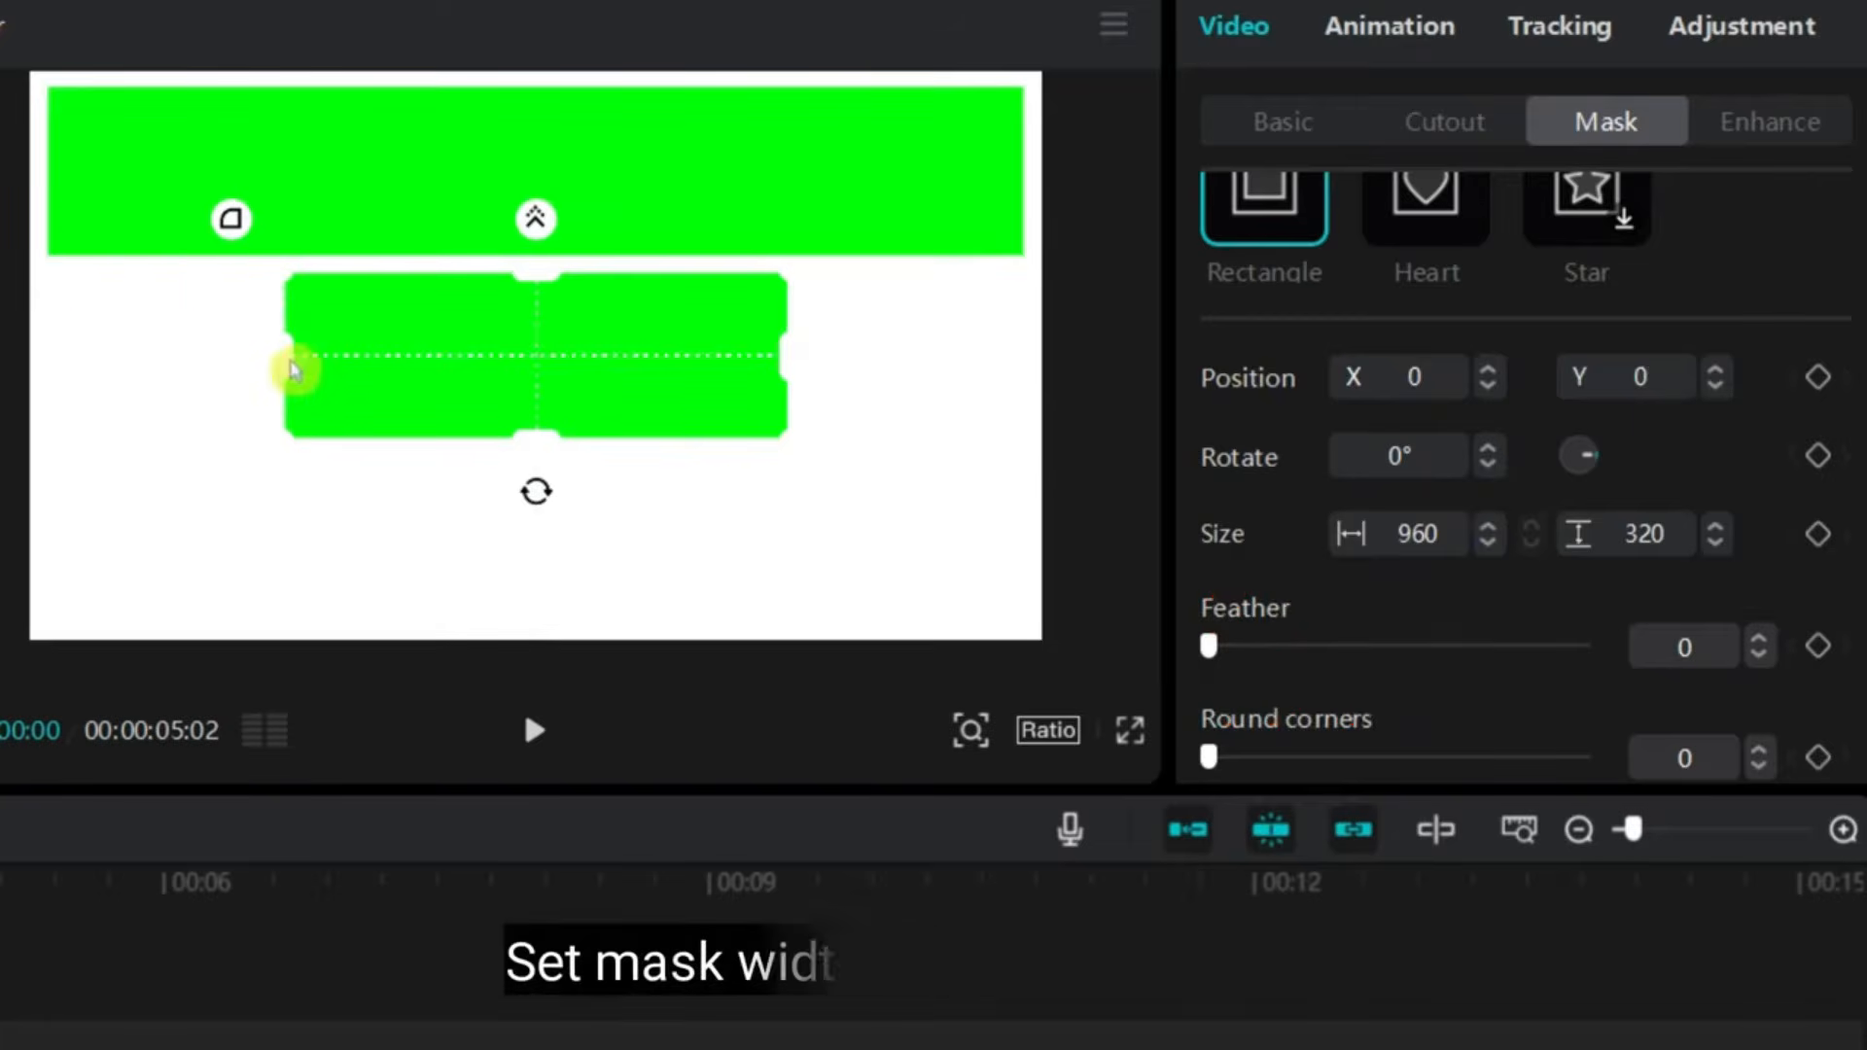
pyautogui.moveTo(290, 360); pyautogui.dragTo(56, 378)
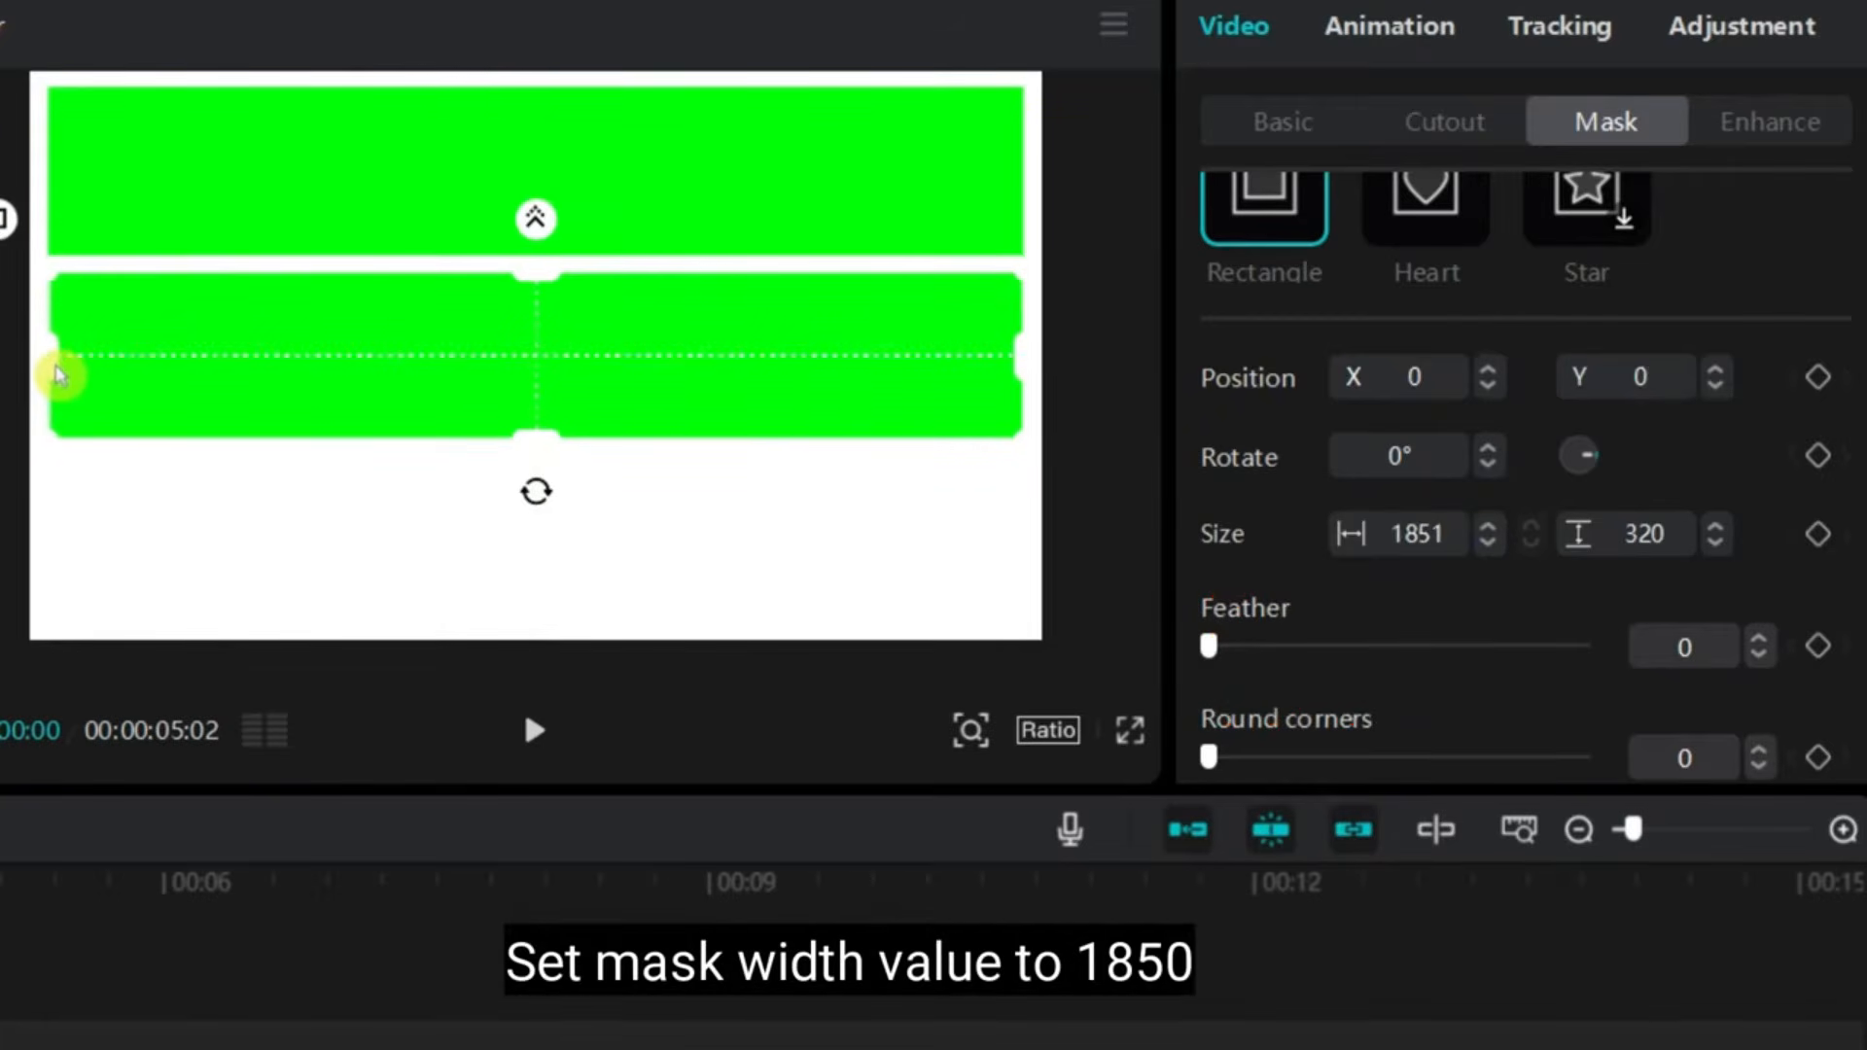
pyautogui.click(1441, 533)
pyautogui.press('BackSpace')
pyautogui.write('0')
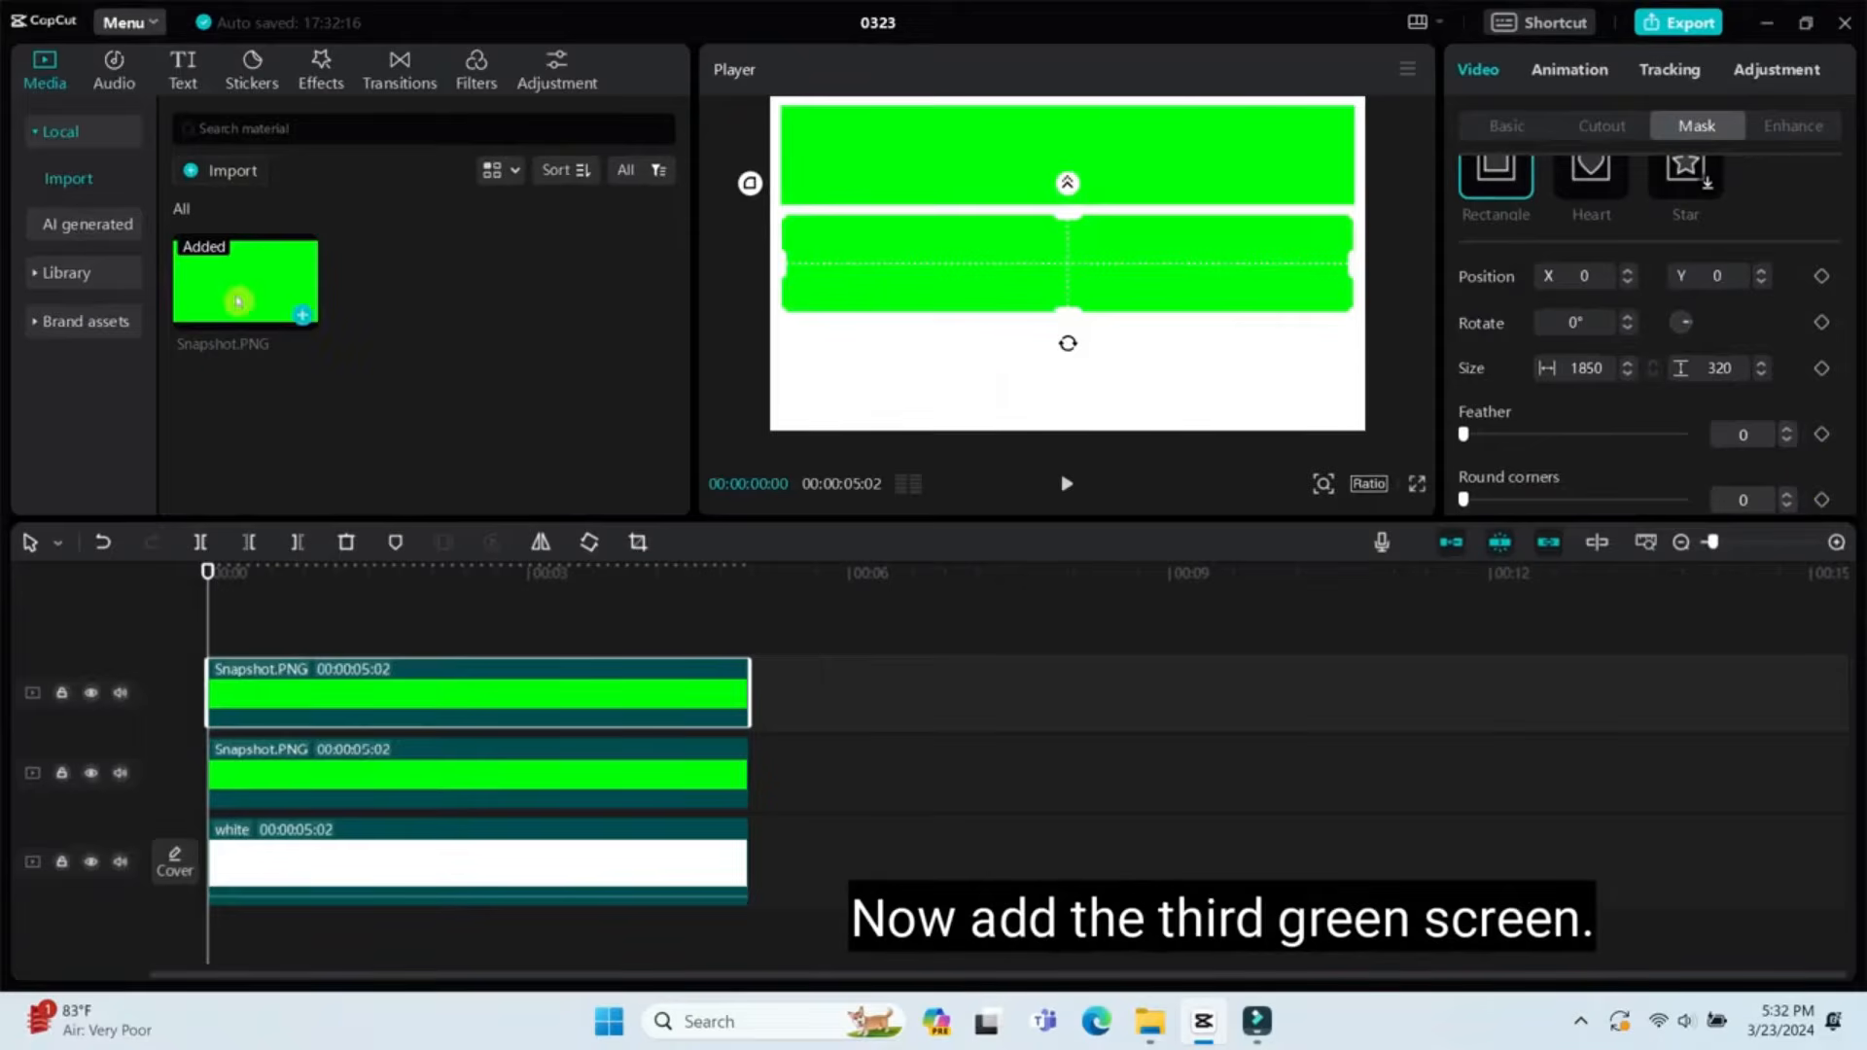
# Add a third green Snapshot.PNG clip on a new upper track, matched in length to the others, and apply a Rectangle mask
pyautogui.moveTo(239, 301); pyautogui.dragTo(292, 622)
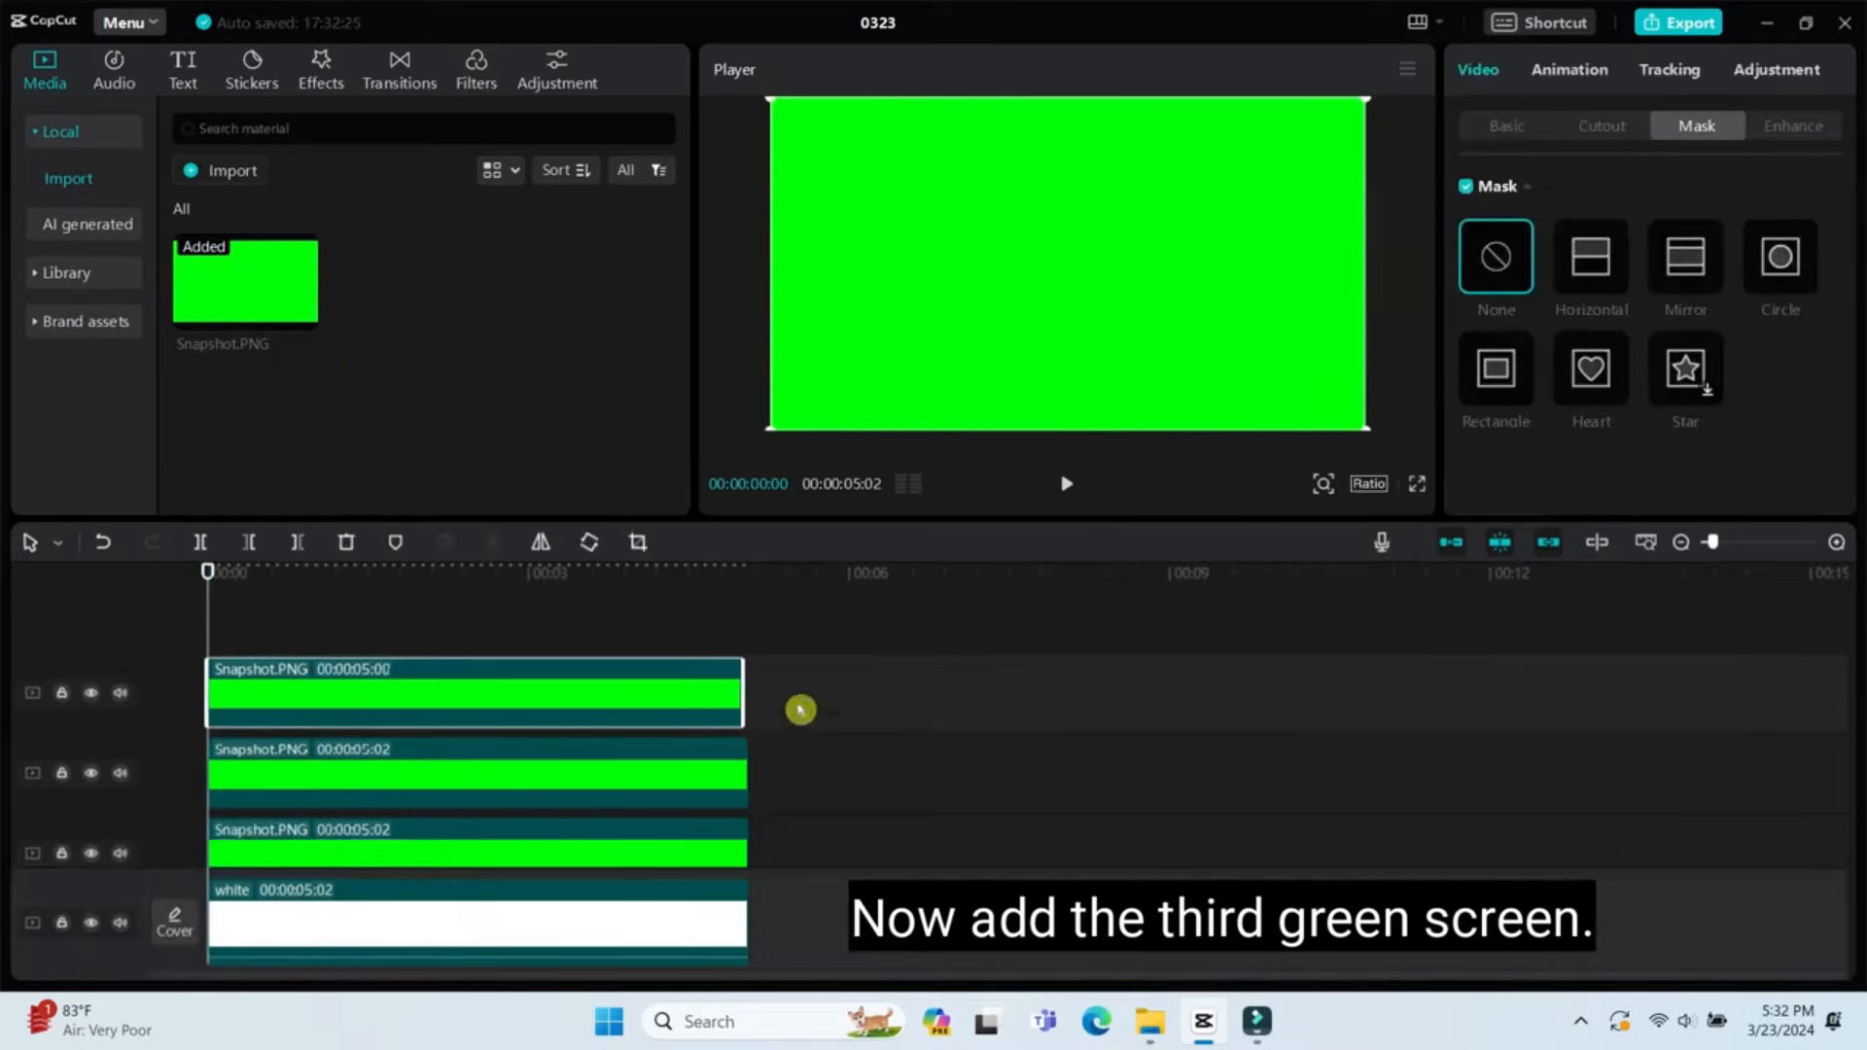
pyautogui.moveTo(743, 693); pyautogui.dragTo(751, 693)
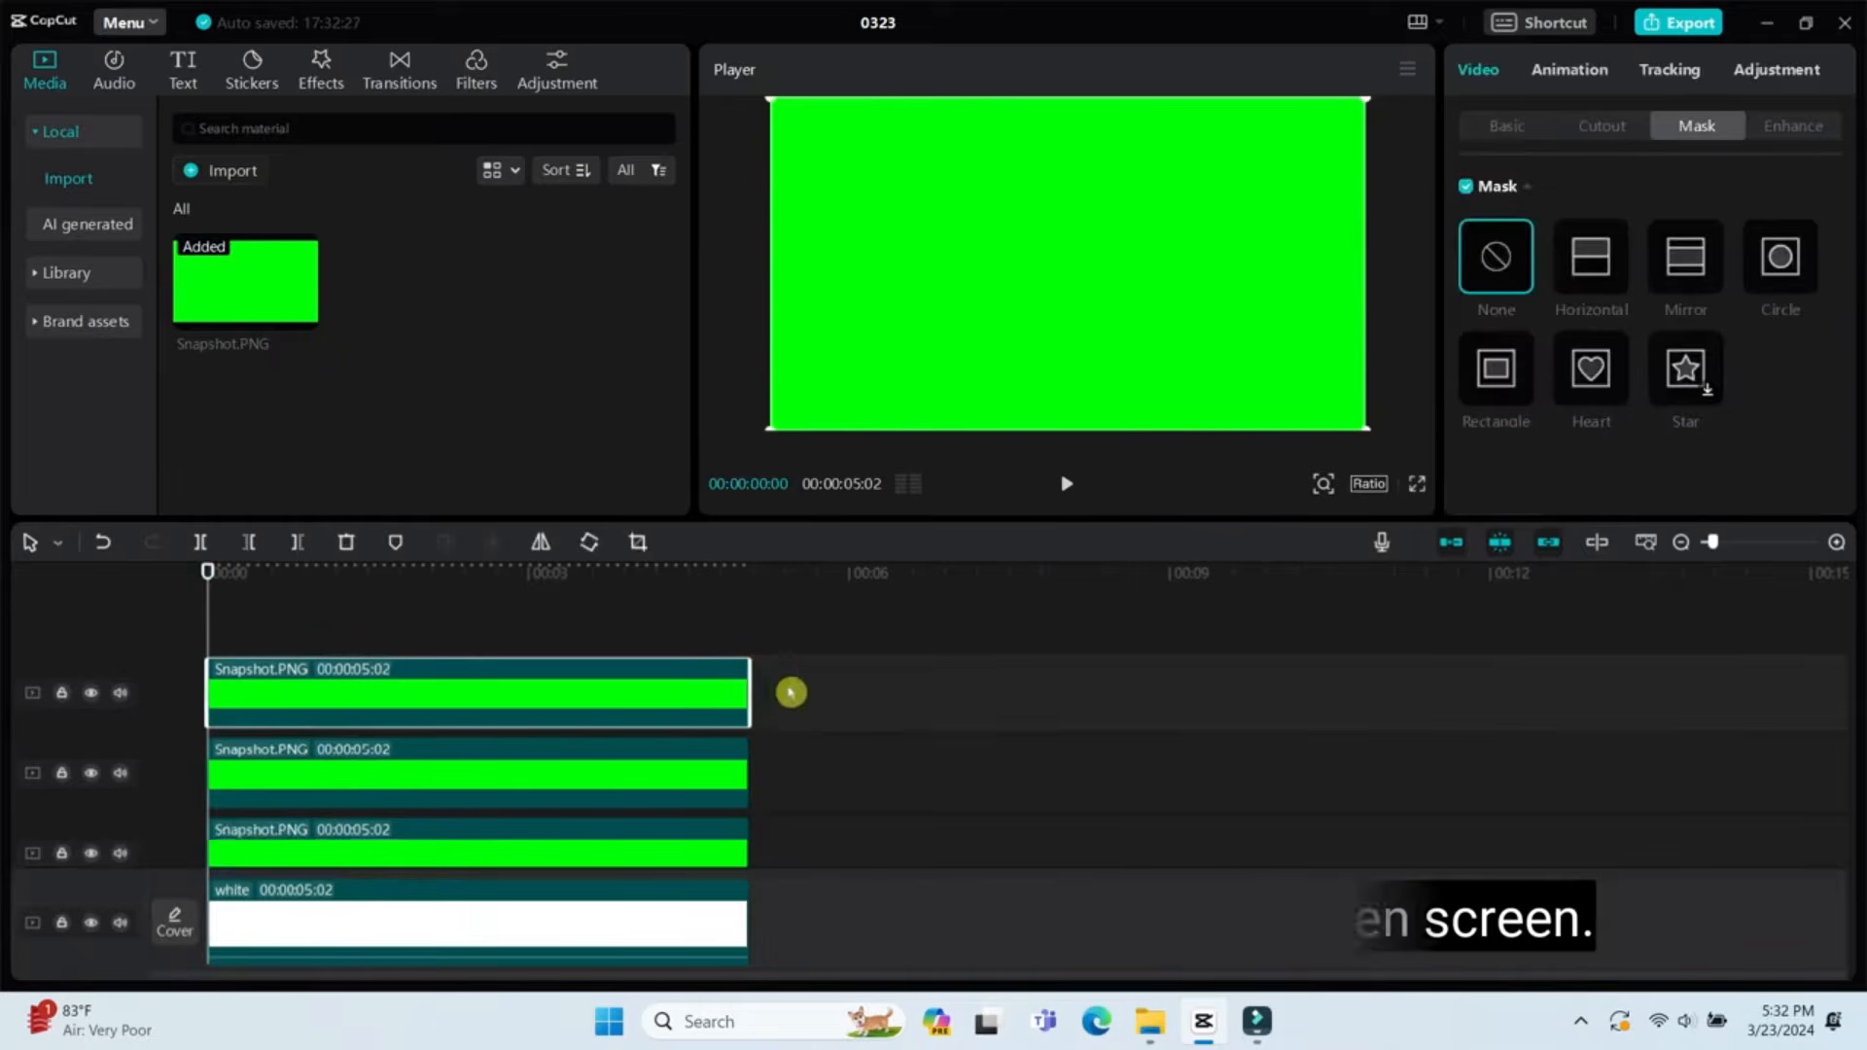
pyautogui.click(1502, 369)
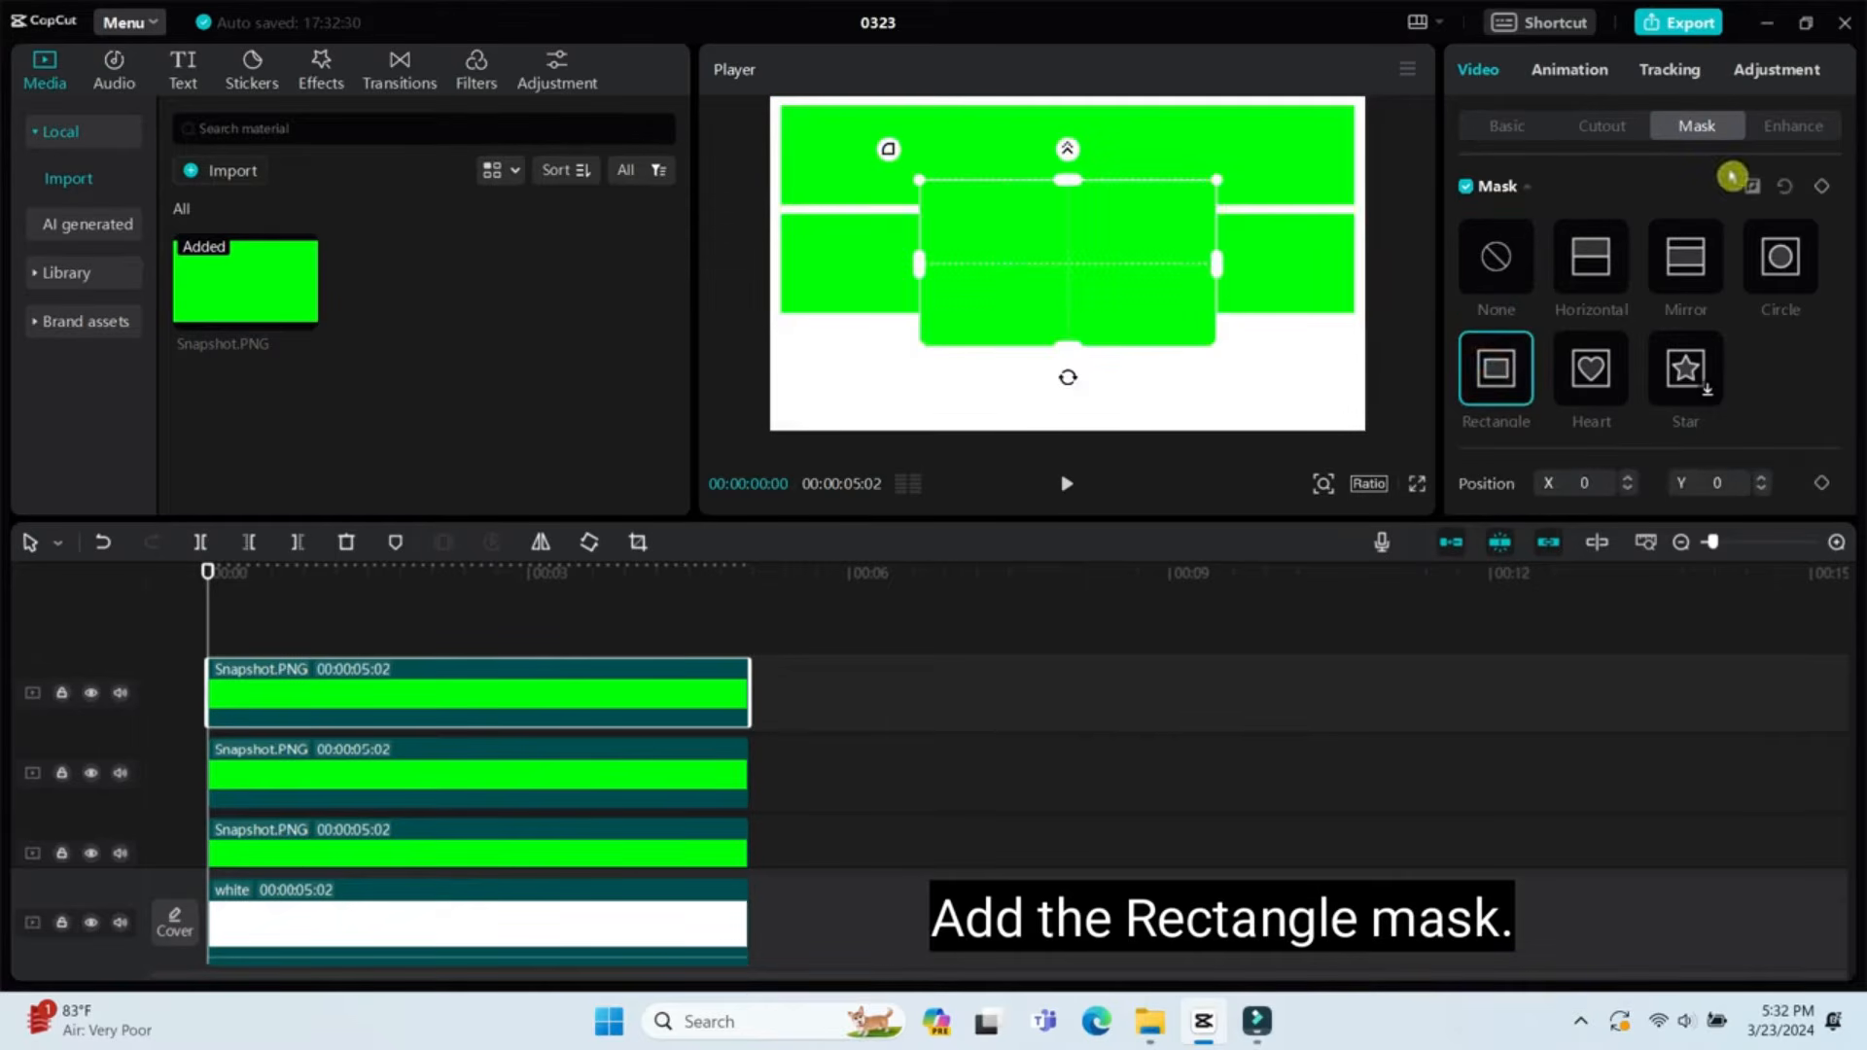
# Set the third clip's mask height to 320
pyautogui.scroll(-3, 1783, 350)
pyautogui.scroll(1, 1767, 467)
pyautogui.scroll(-1, 1743, 411)
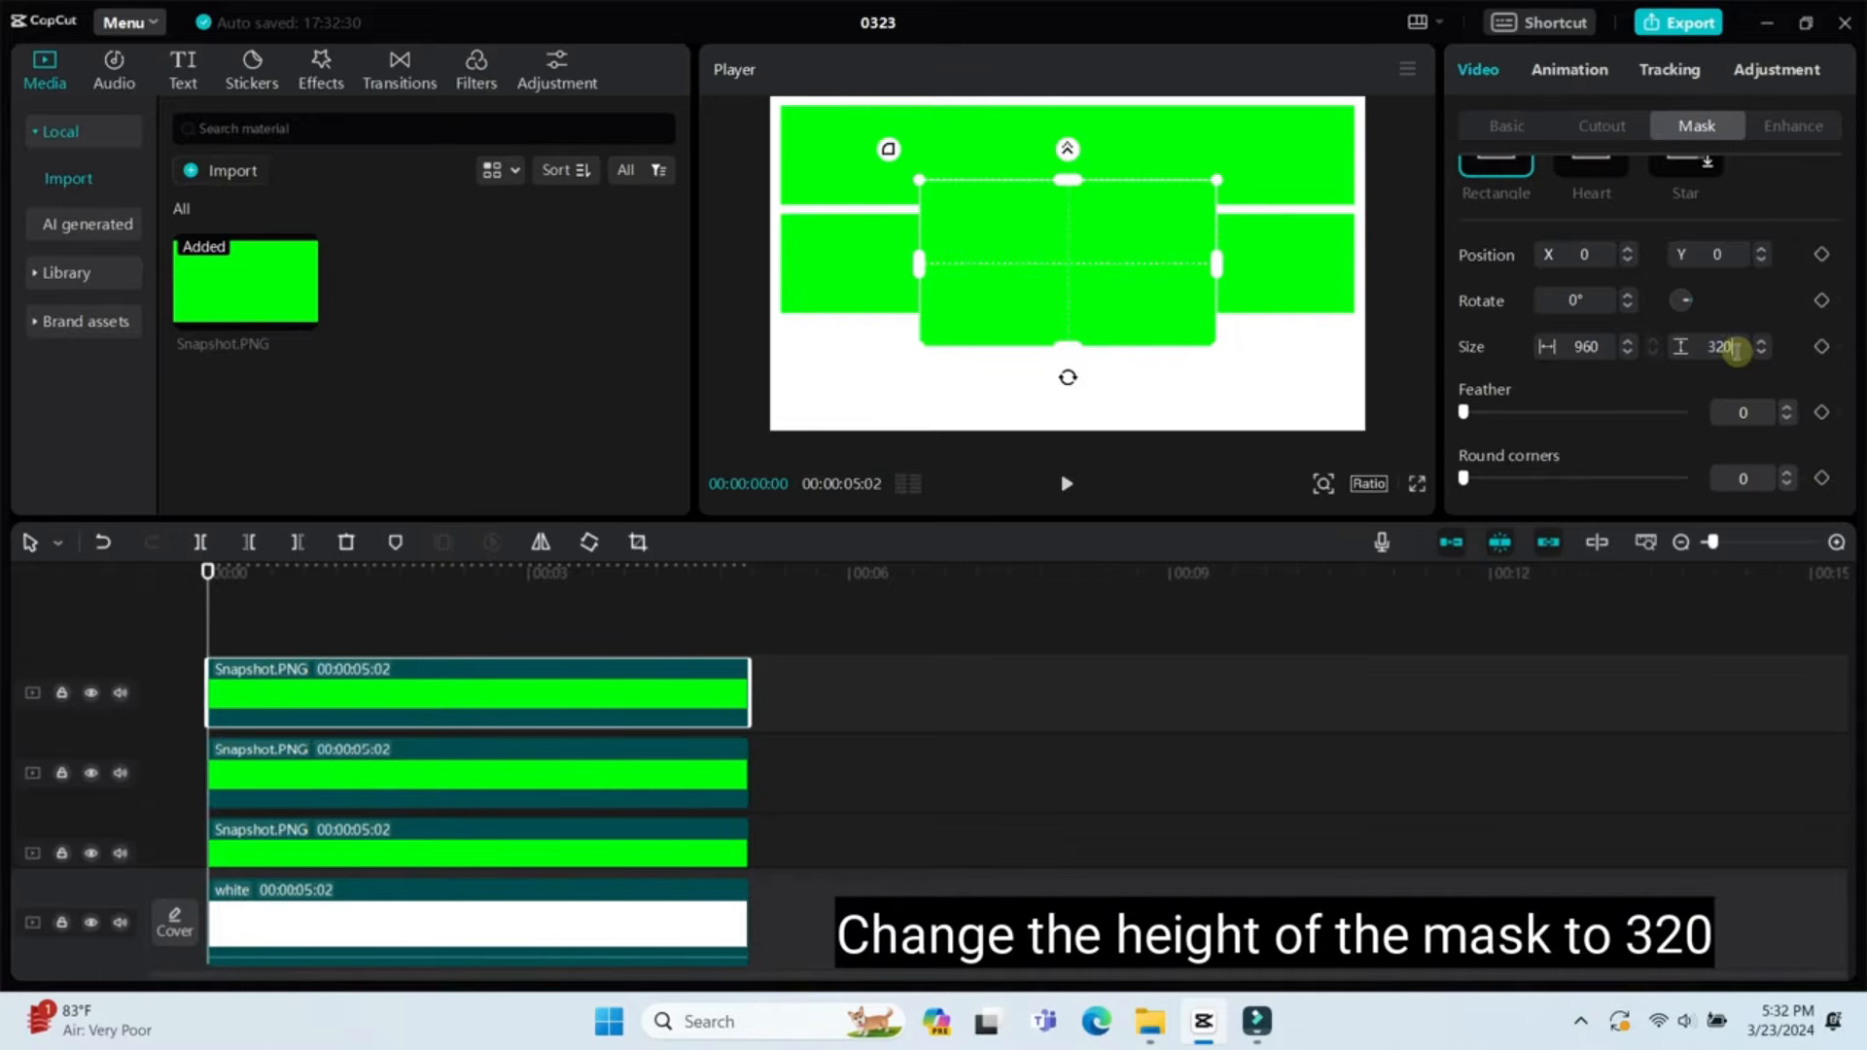
pyautogui.press('Return')
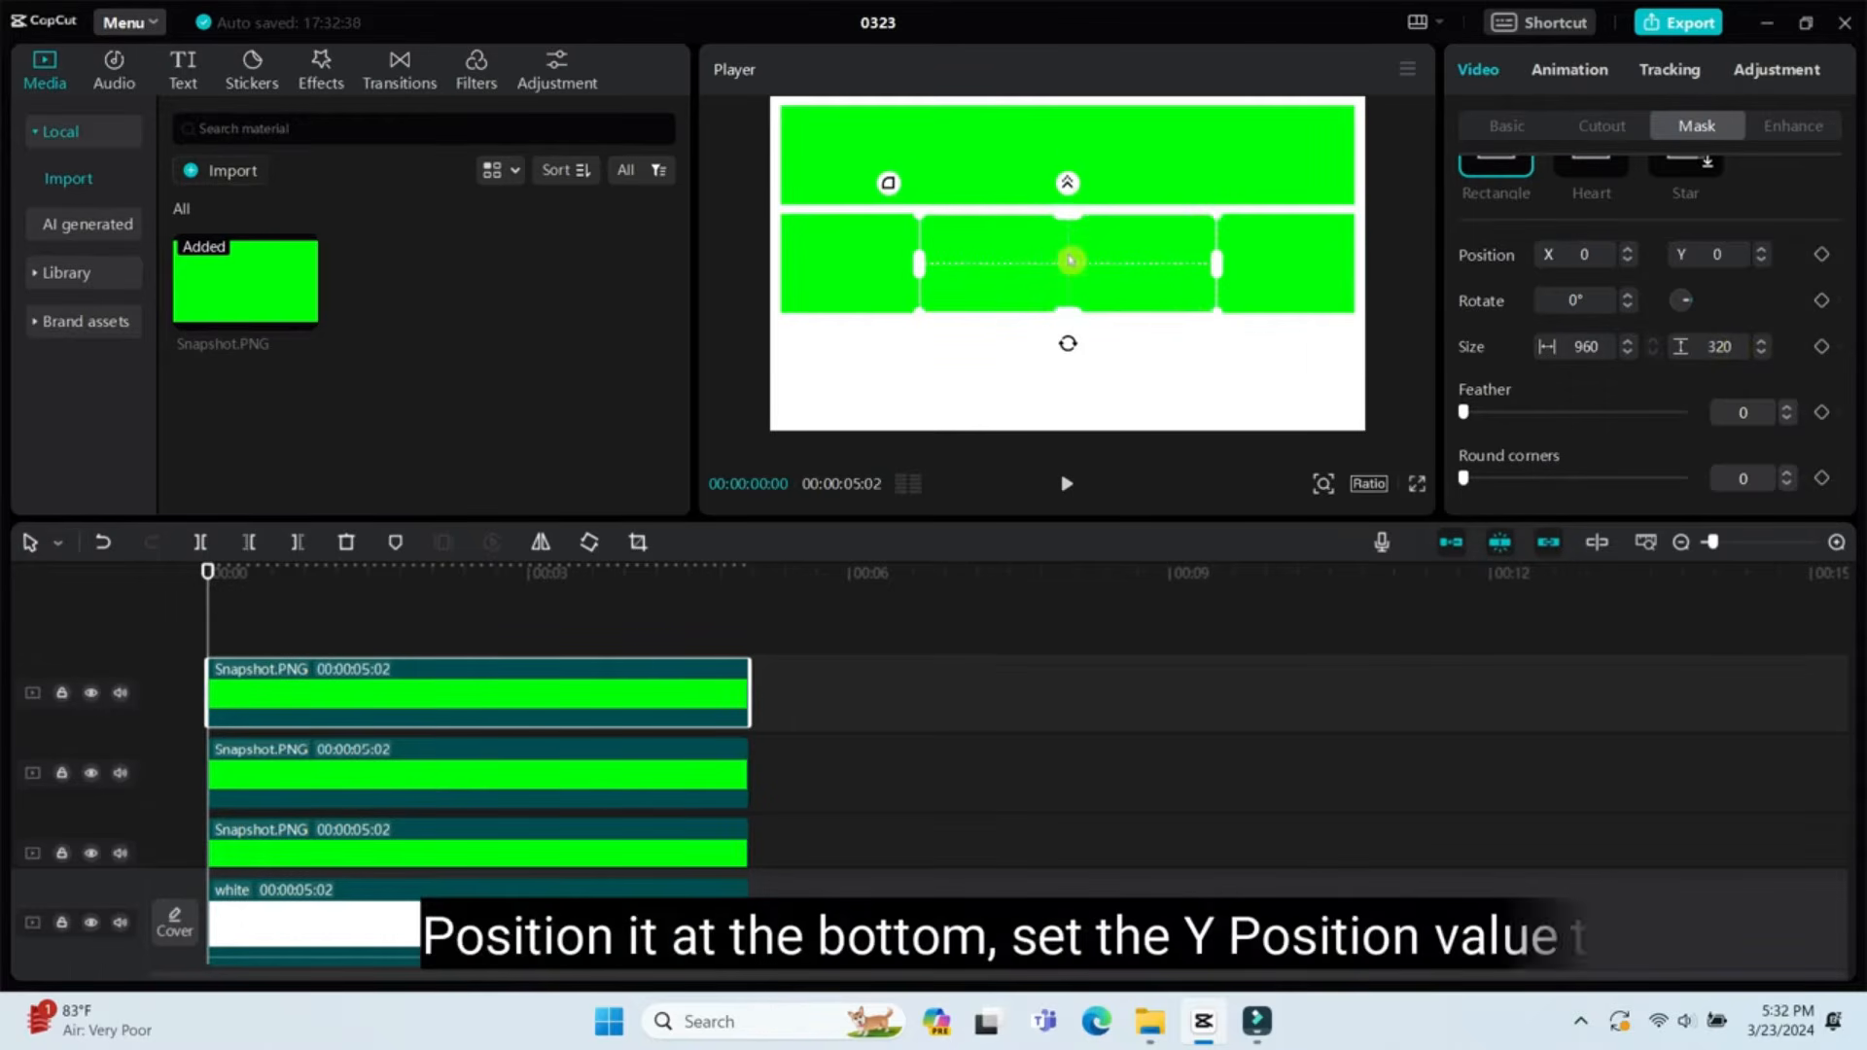
# Place the third mask at the bottom of the frame with Y position -350 and widen it to match the other bars
pyautogui.moveTo(1070, 261); pyautogui.dragTo(1070, 369)
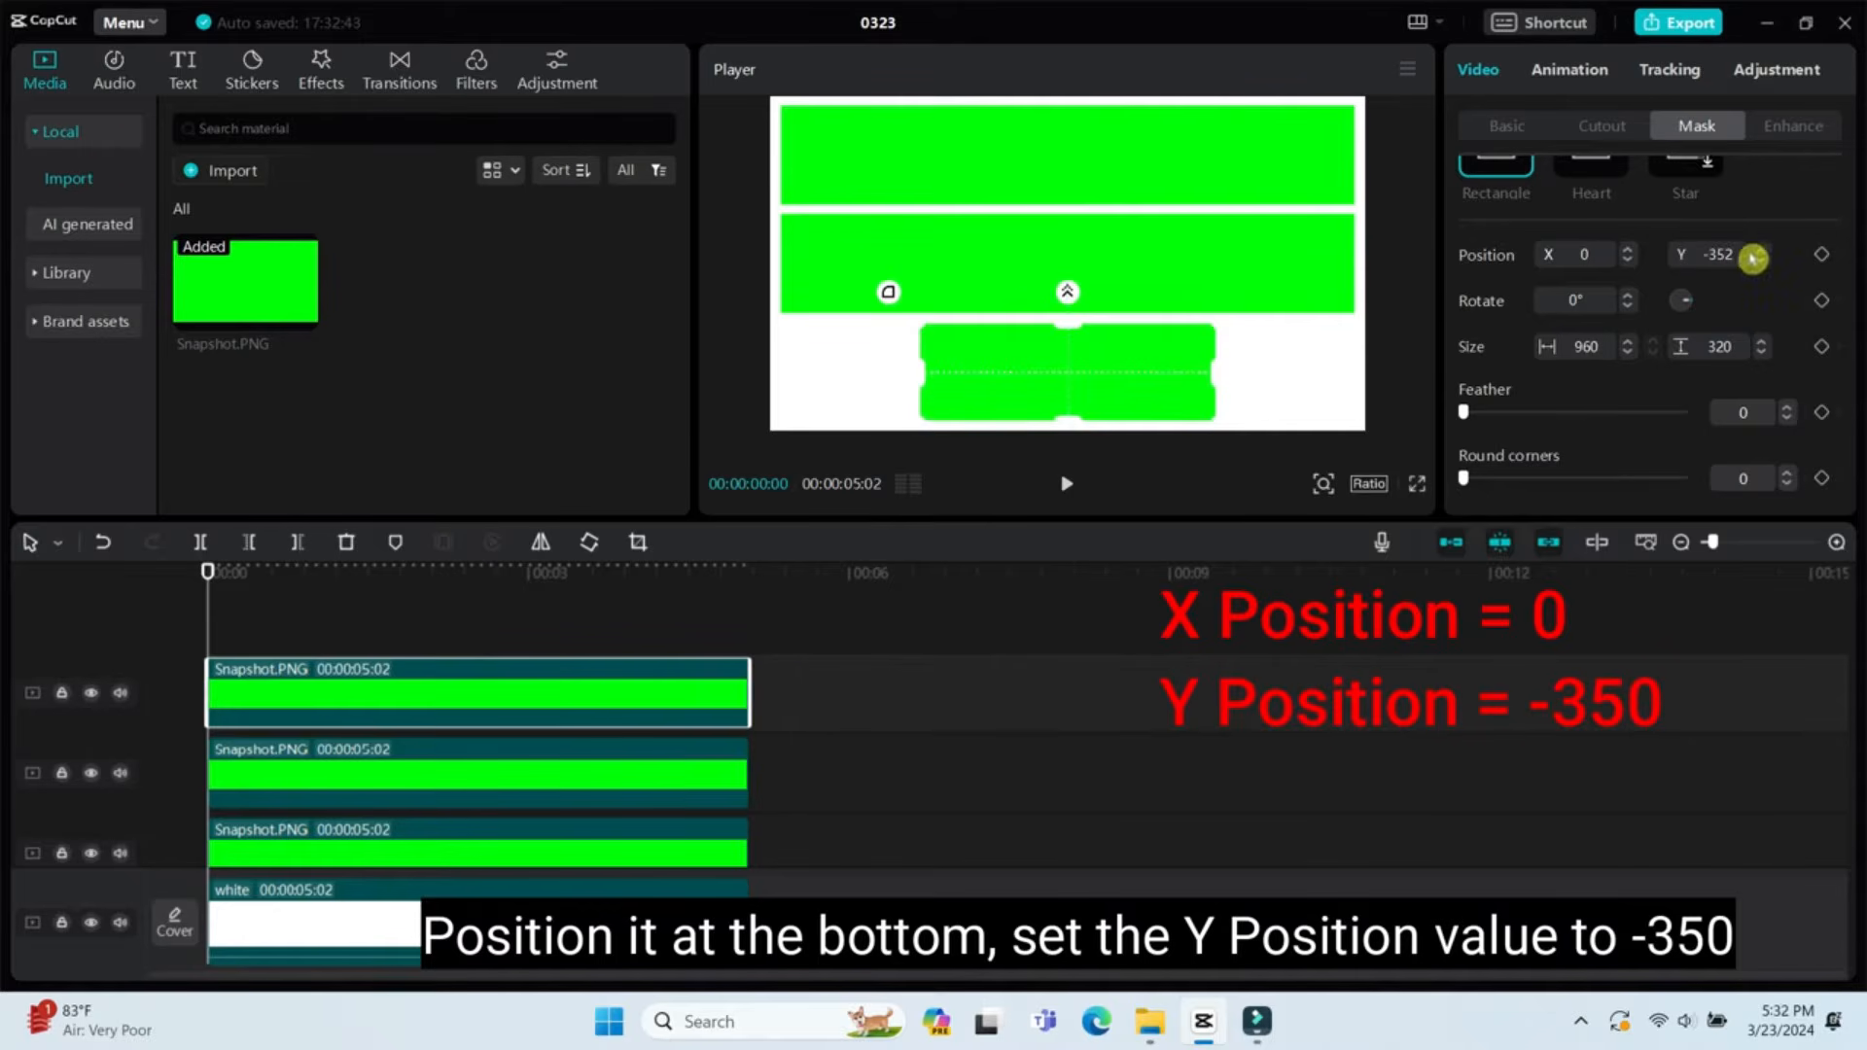
pyautogui.write('-350')
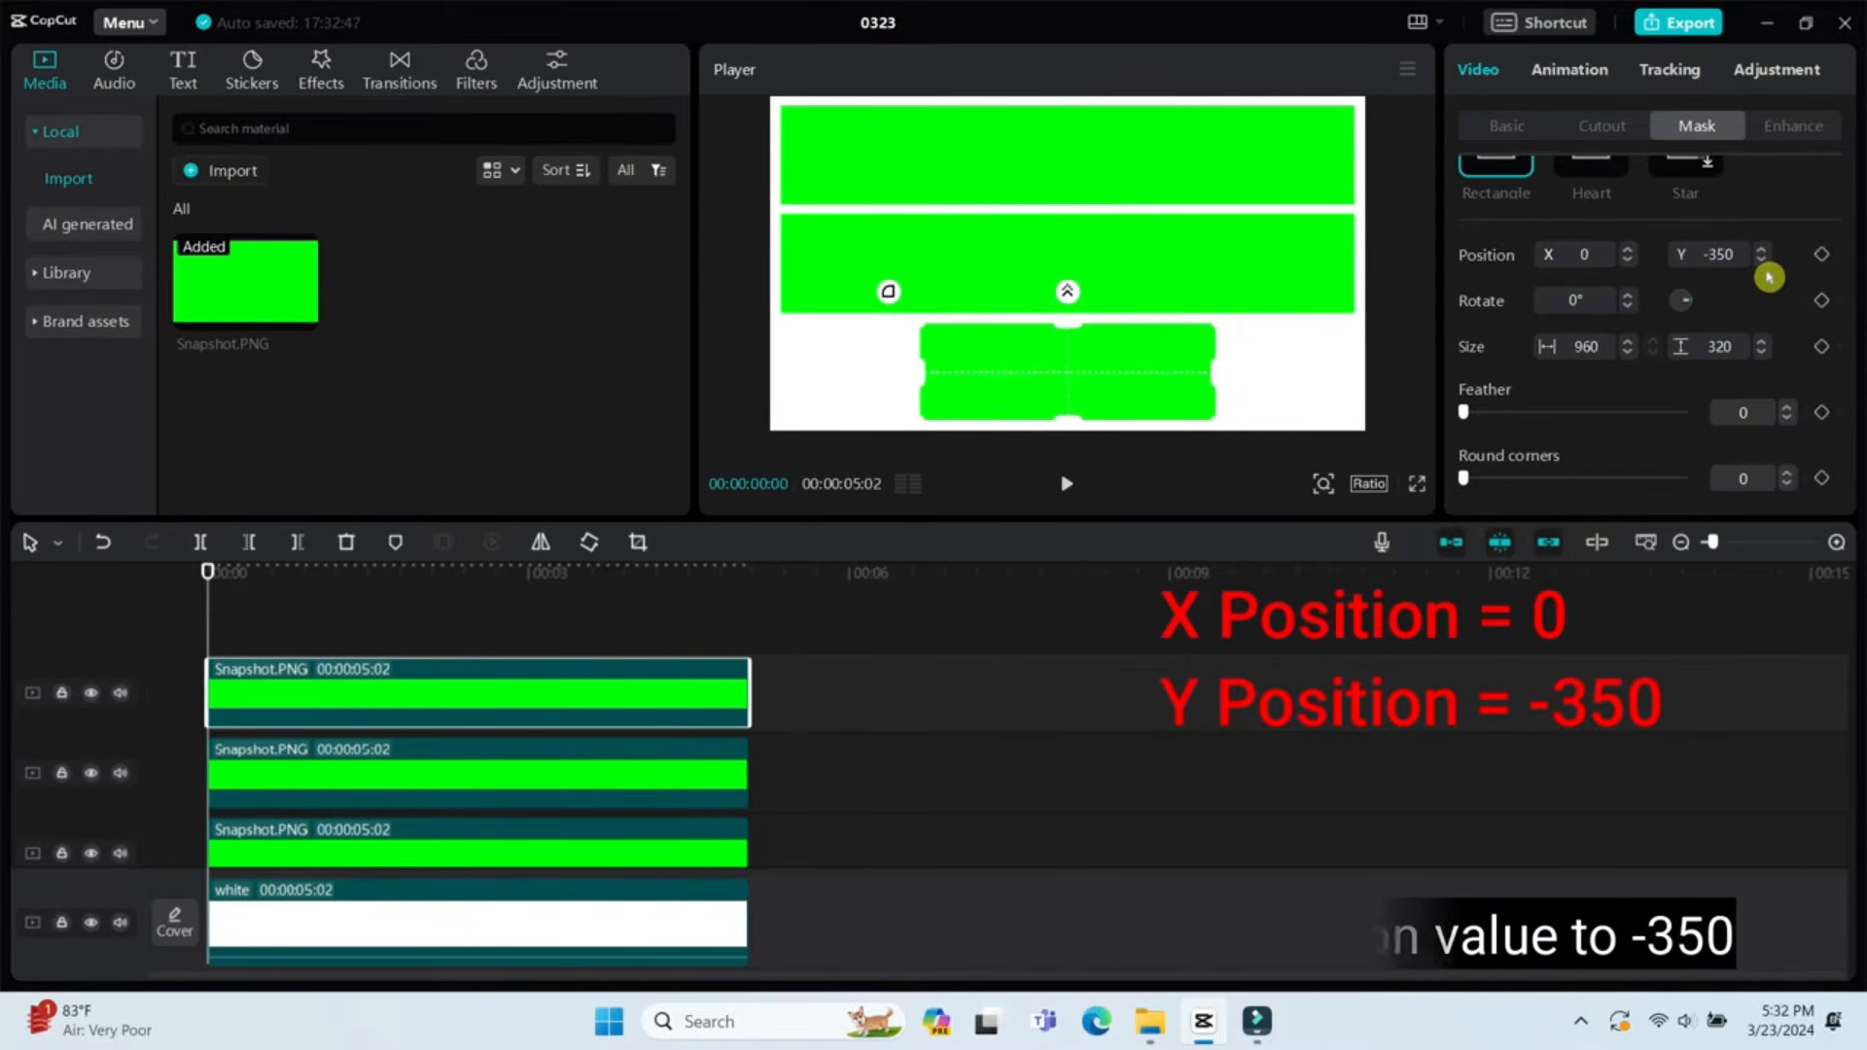
pyautogui.moveTo(1220, 379); pyautogui.dragTo(1359, 390)
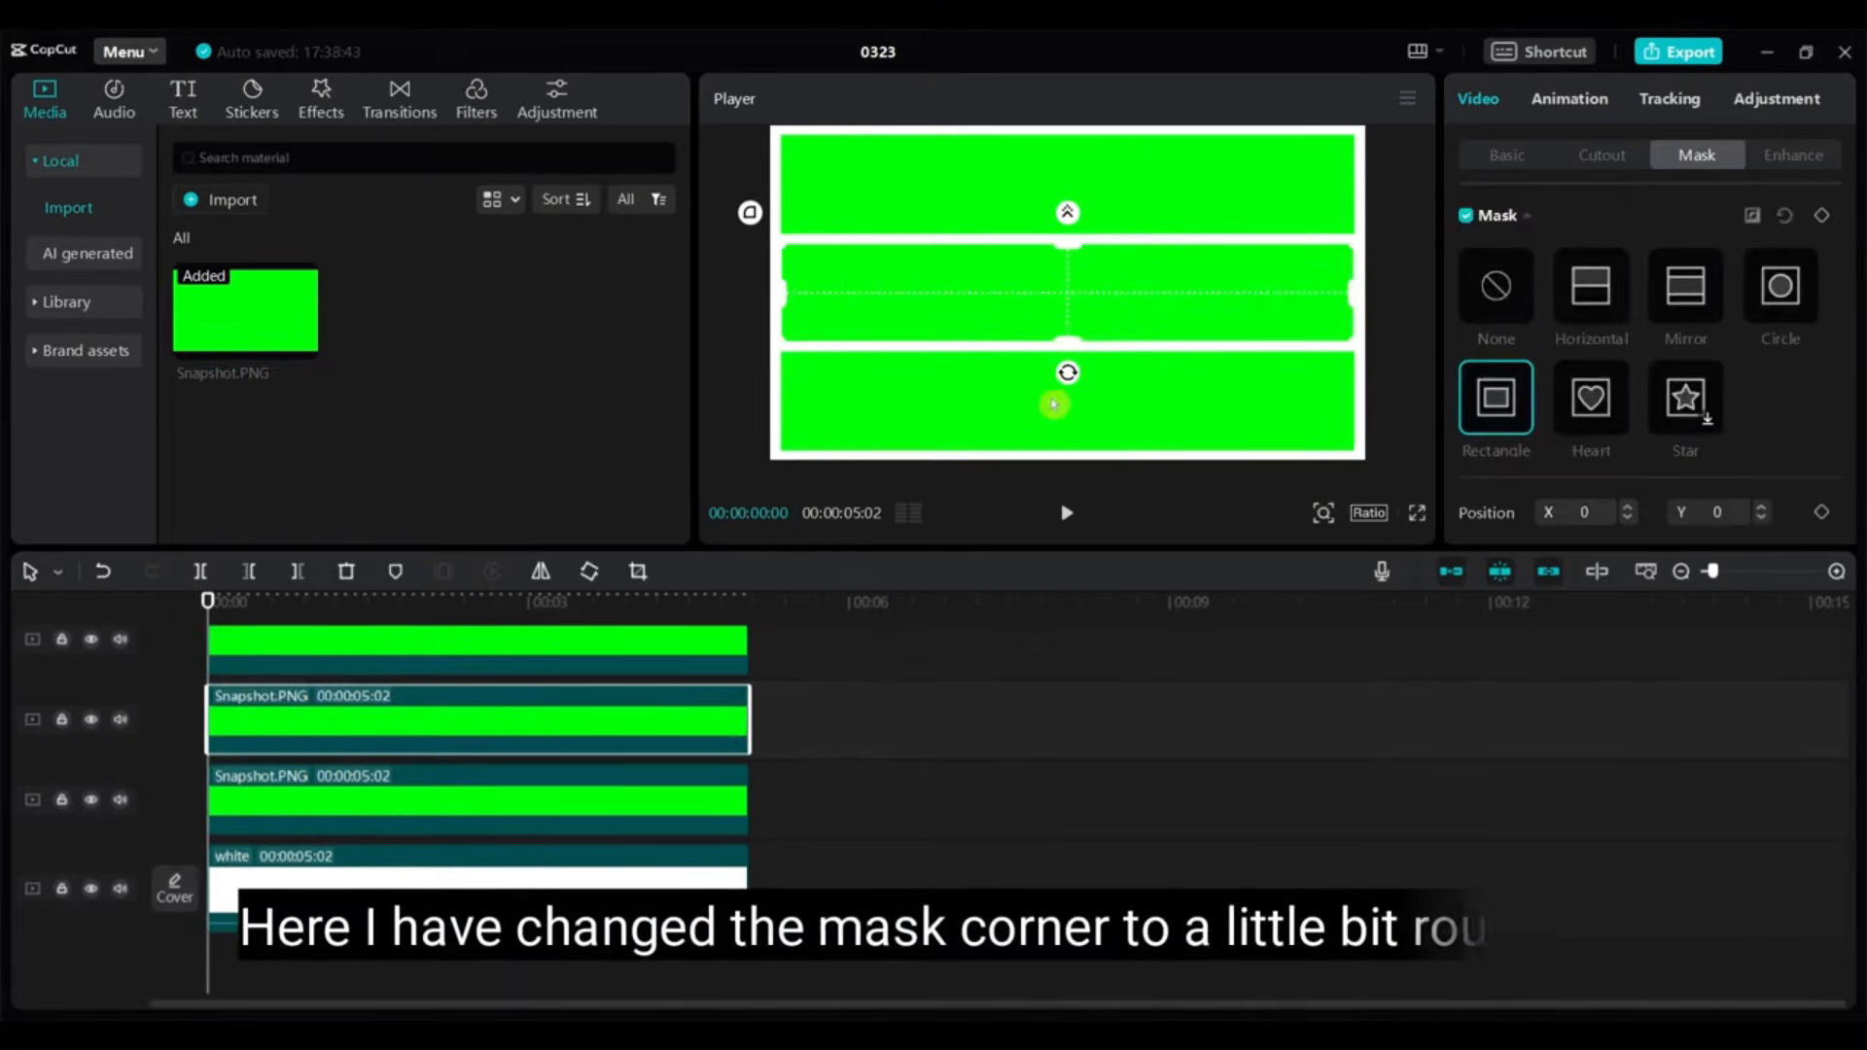
# Set the round corners of the upper green bar's mask to 20
pyautogui.click(505, 796)
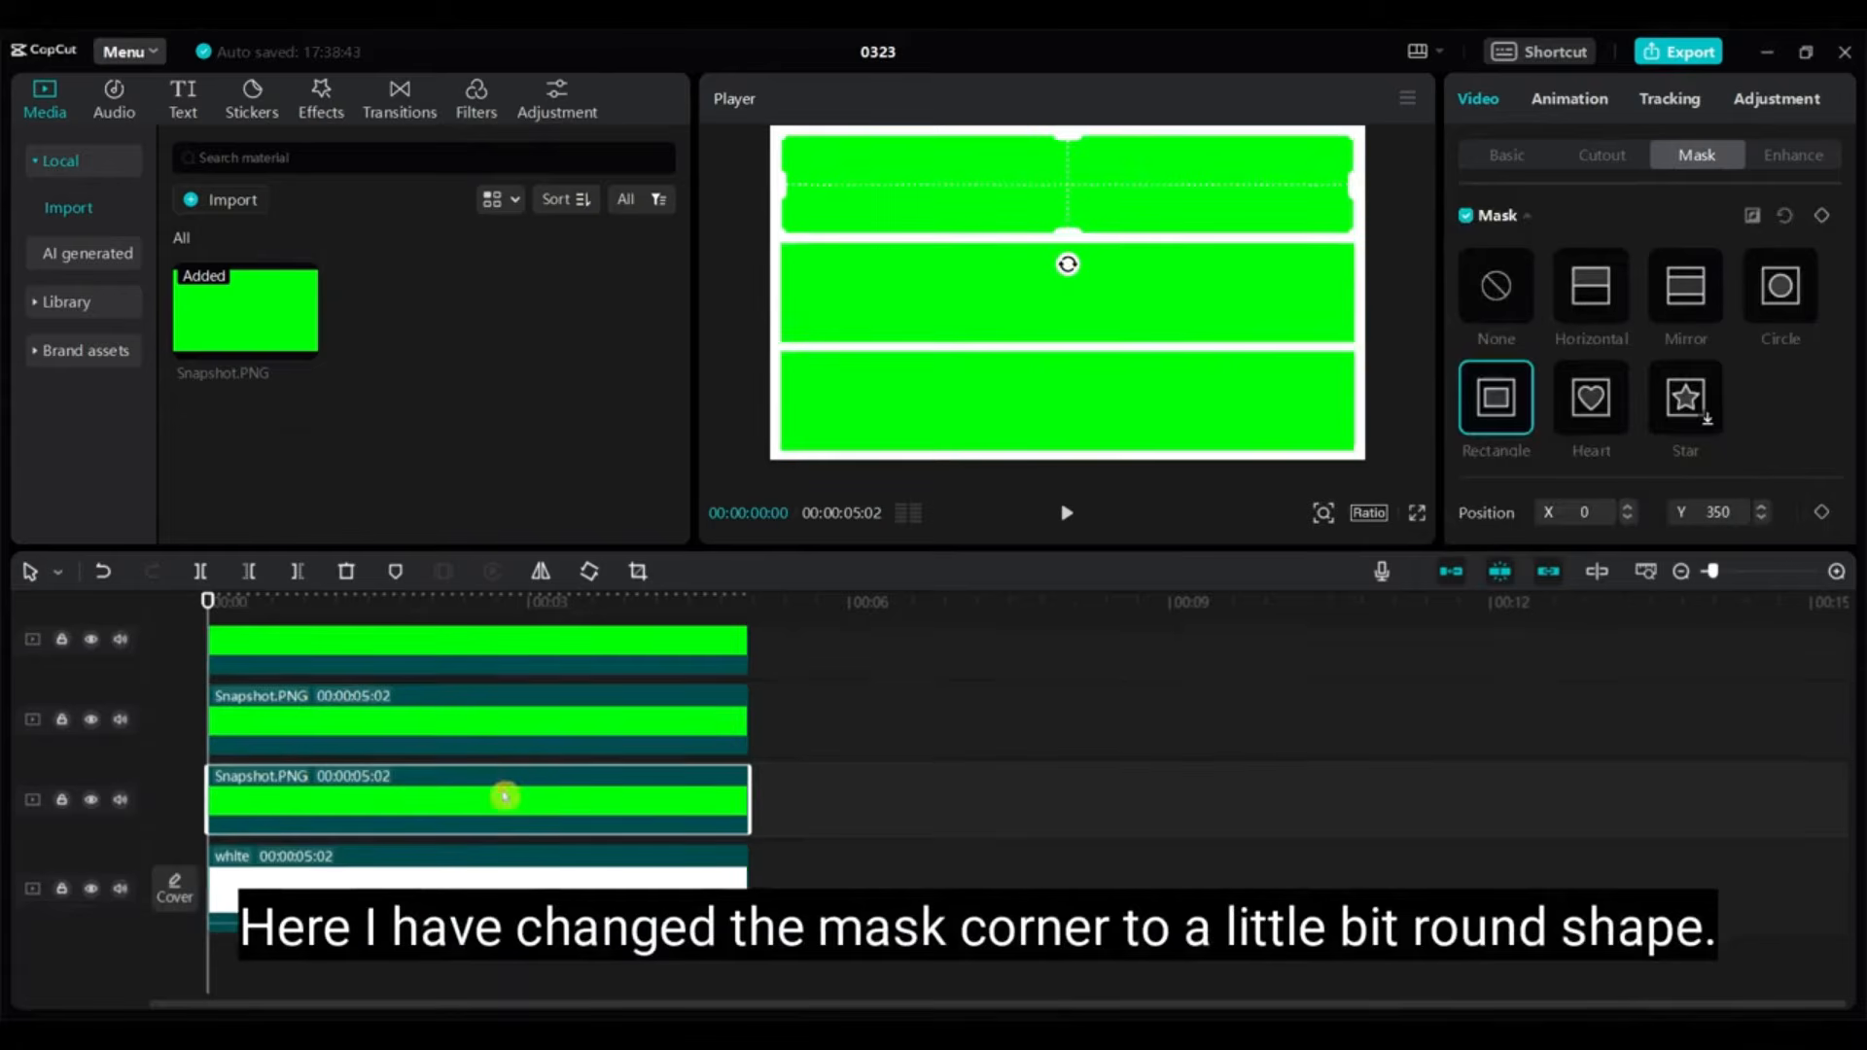
pyautogui.scroll(-3, 1791, 405)
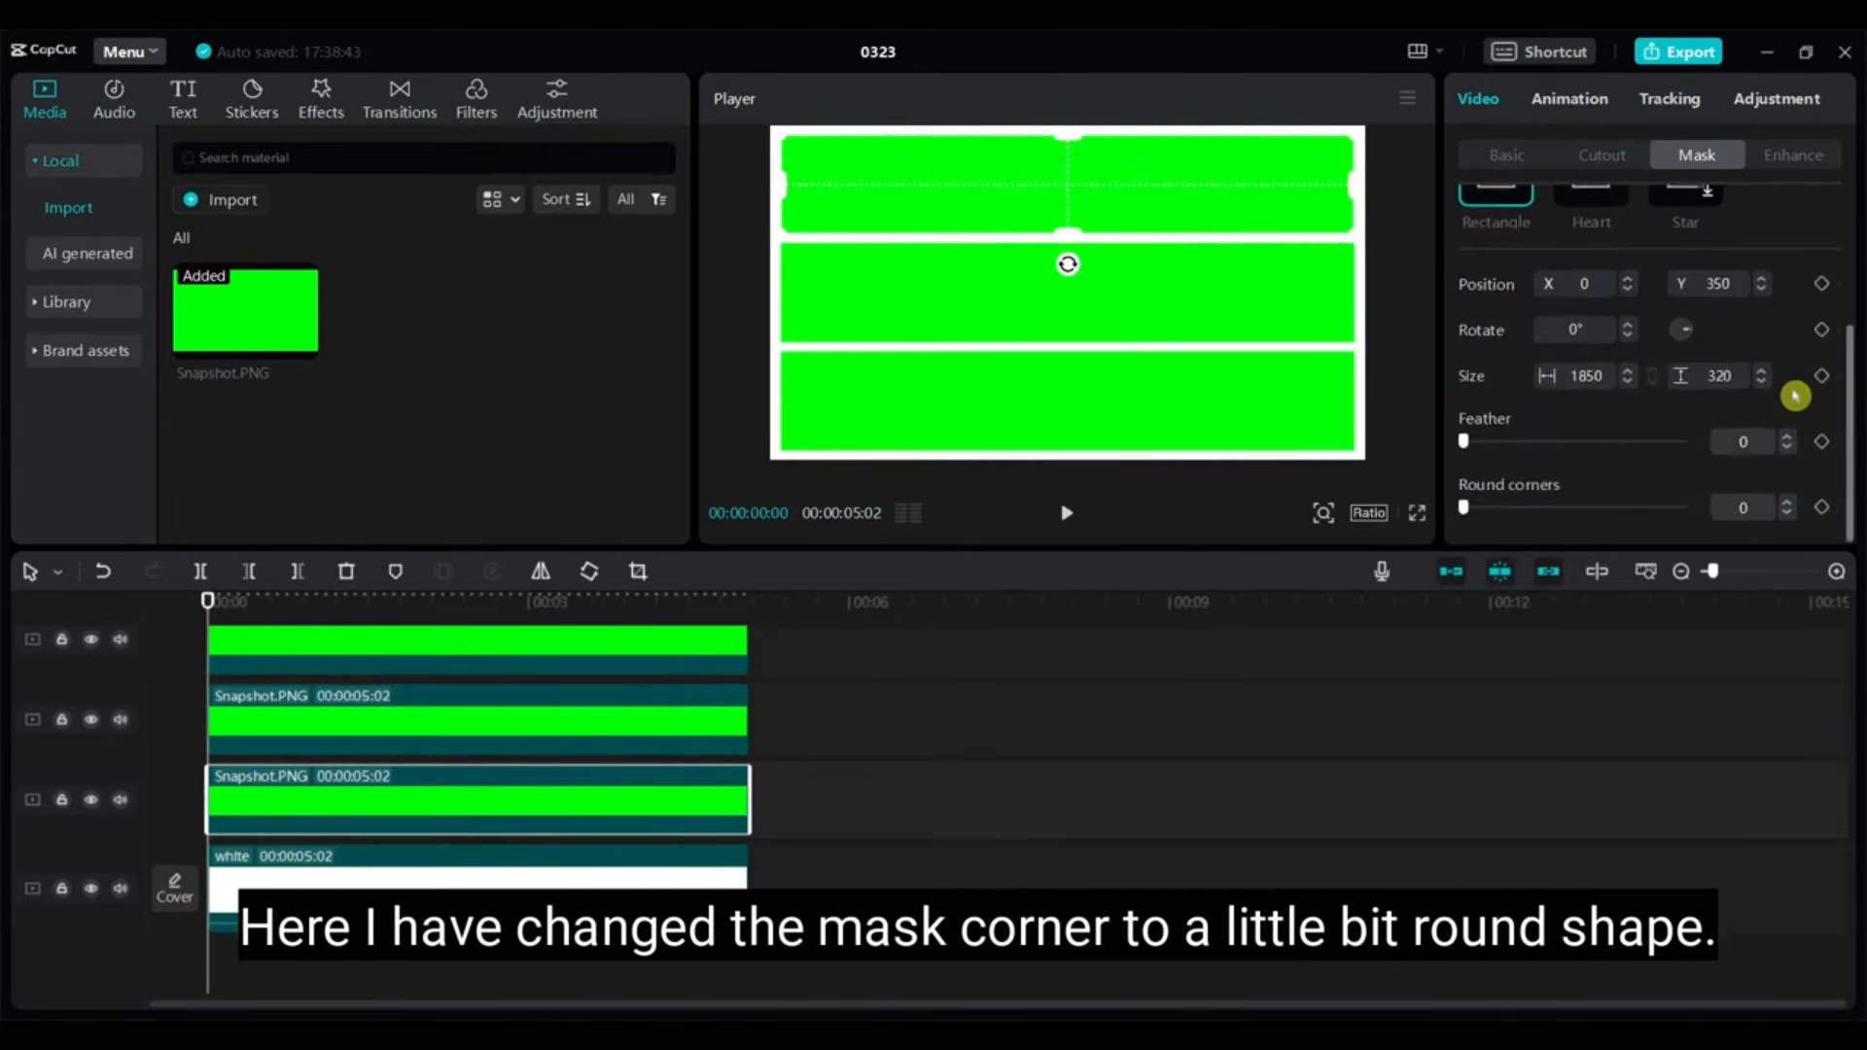
pyautogui.click(1733, 514)
pyautogui.write('20')
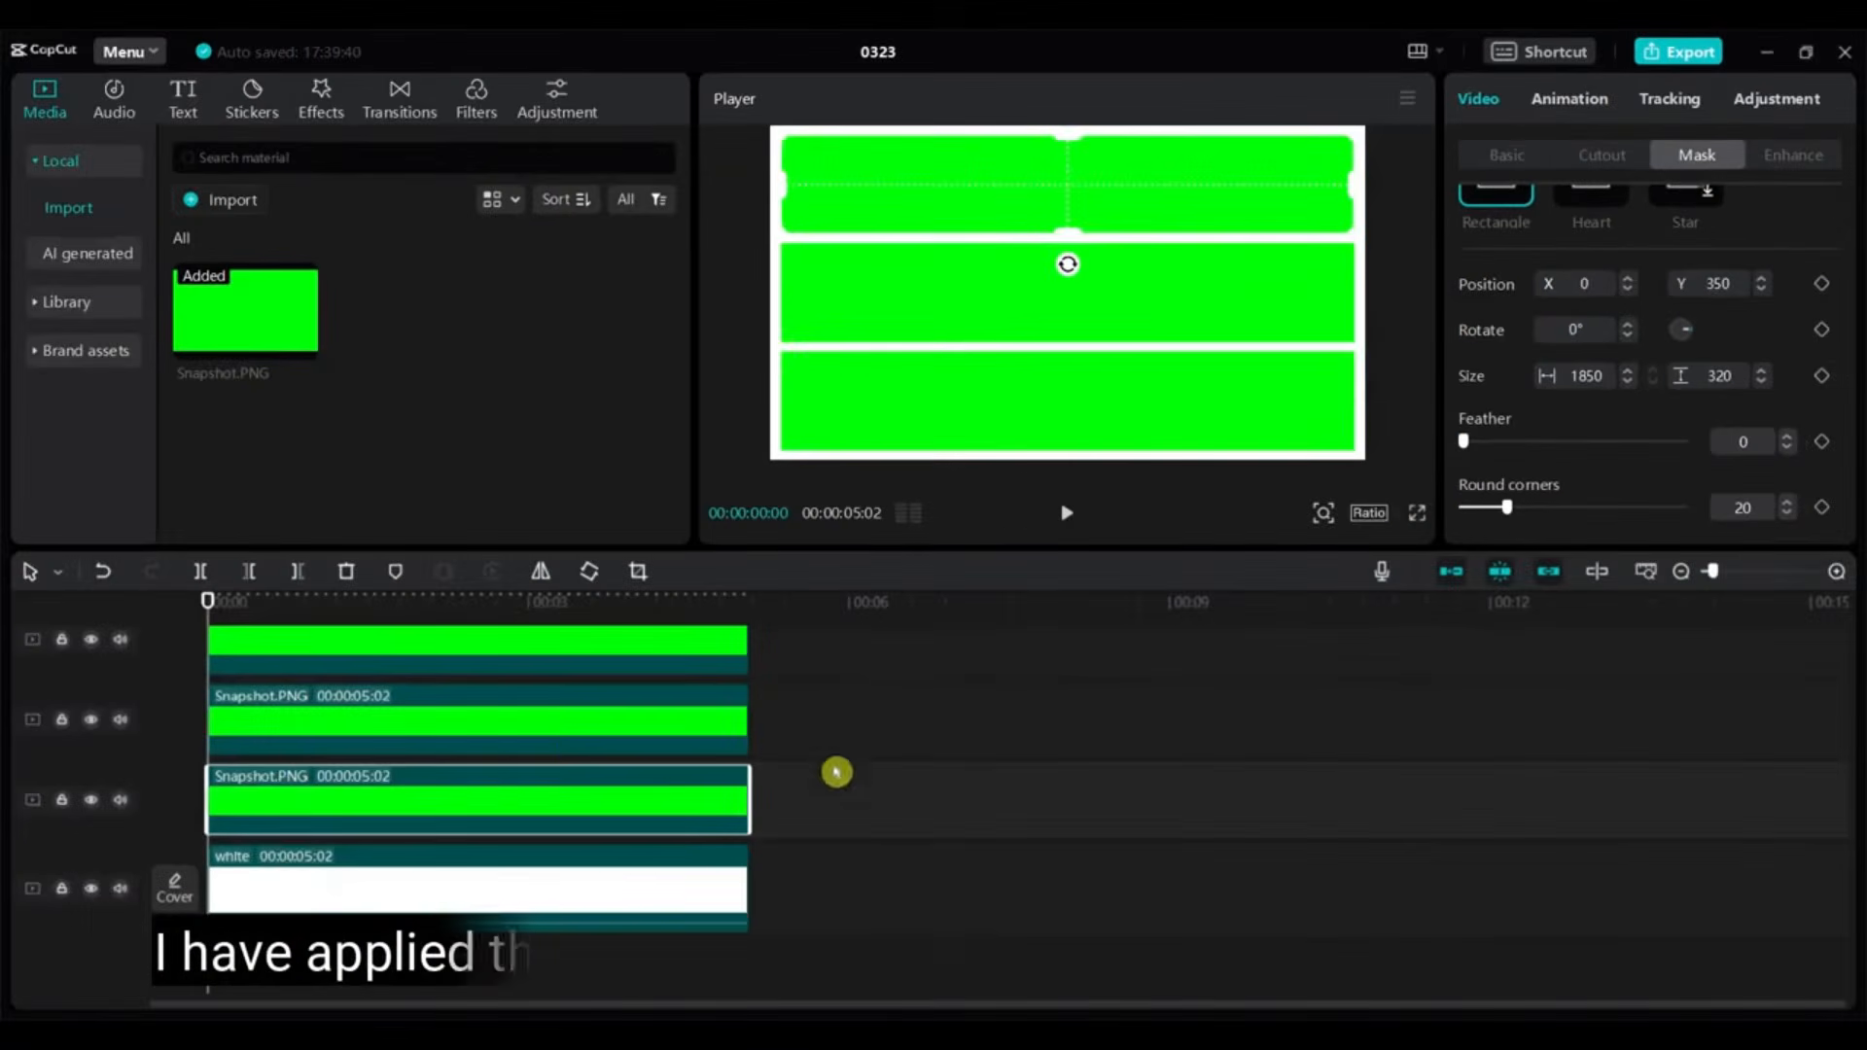
# Set the round corners to 20 on the masks of the middle and bottom green bars as well
pyautogui.click(571, 742)
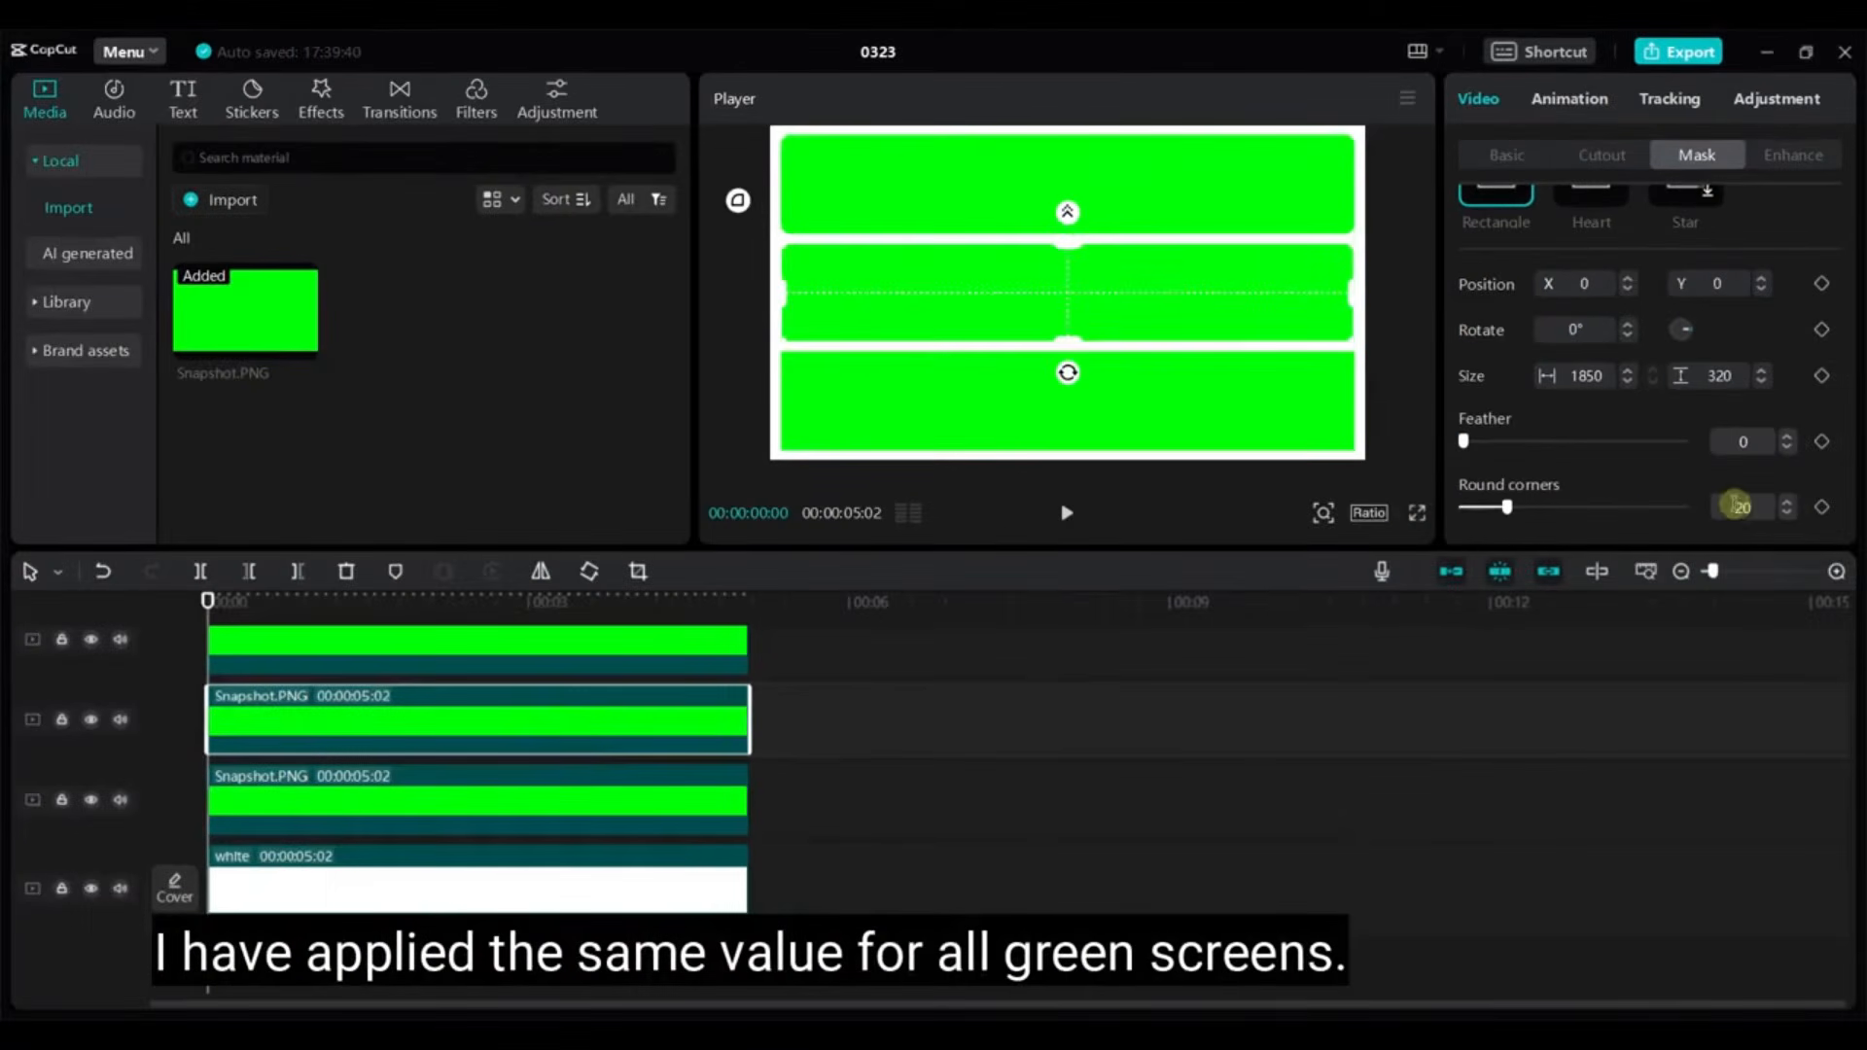
pyautogui.scroll(1, 414, 672)
pyautogui.click(520, 674)
pyautogui.write('20')
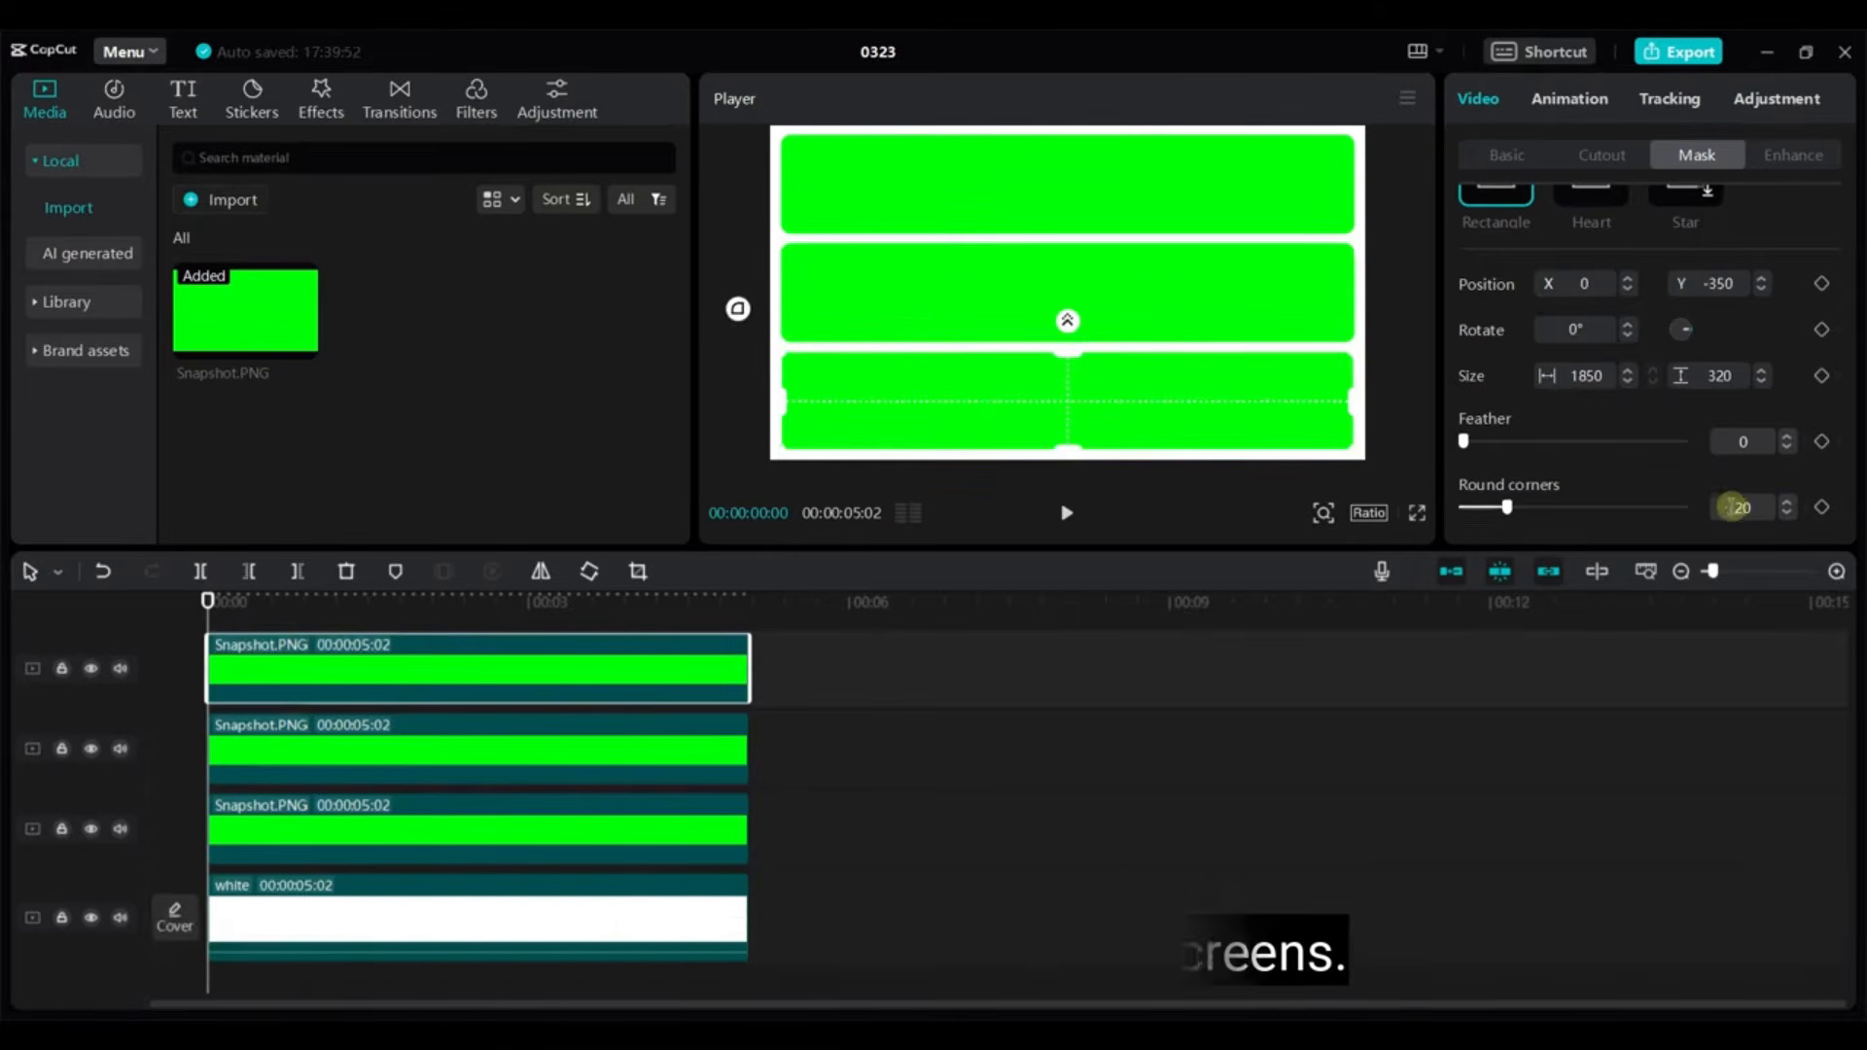
pyautogui.press('Return')
# Add a mask Size keyframe at the very start of the middle green clip
pyautogui.click(1248, 862)
pyautogui.moveTo(746, 602); pyautogui.dragTo(600, 671)
pyautogui.press('Home')
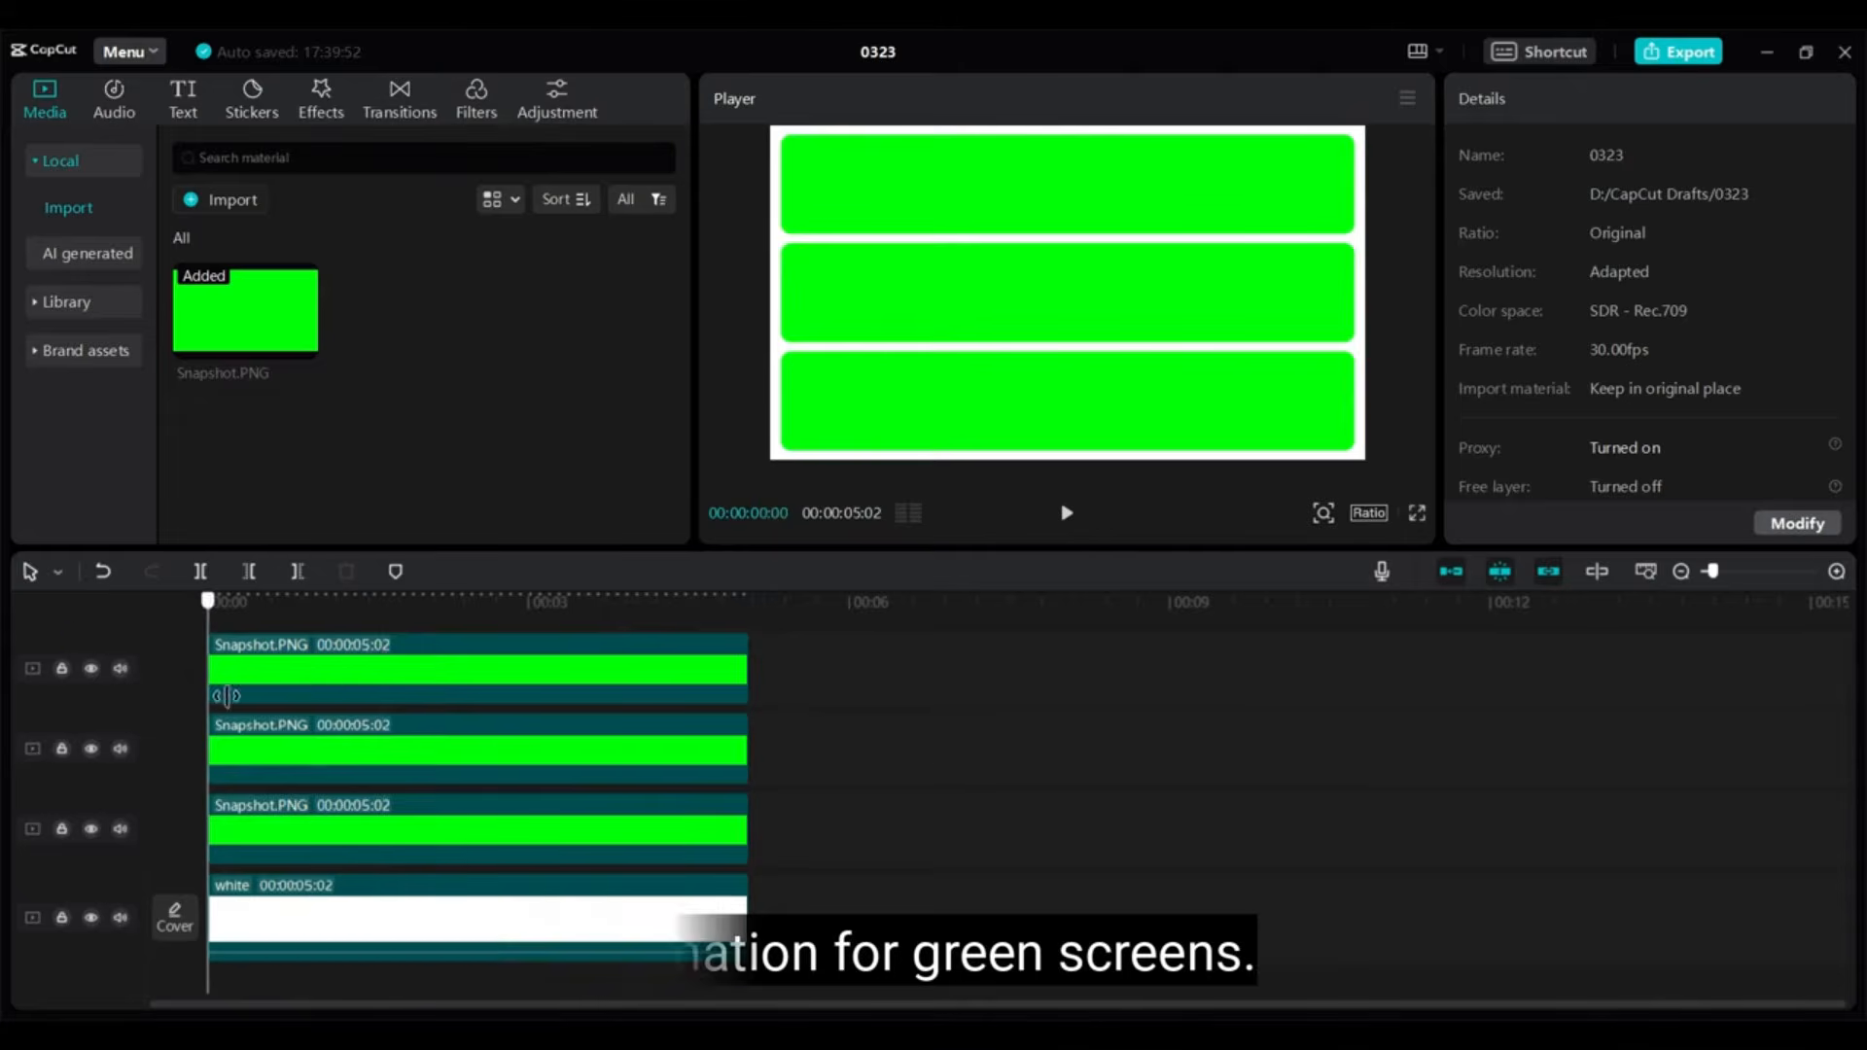
pyautogui.click(365, 749)
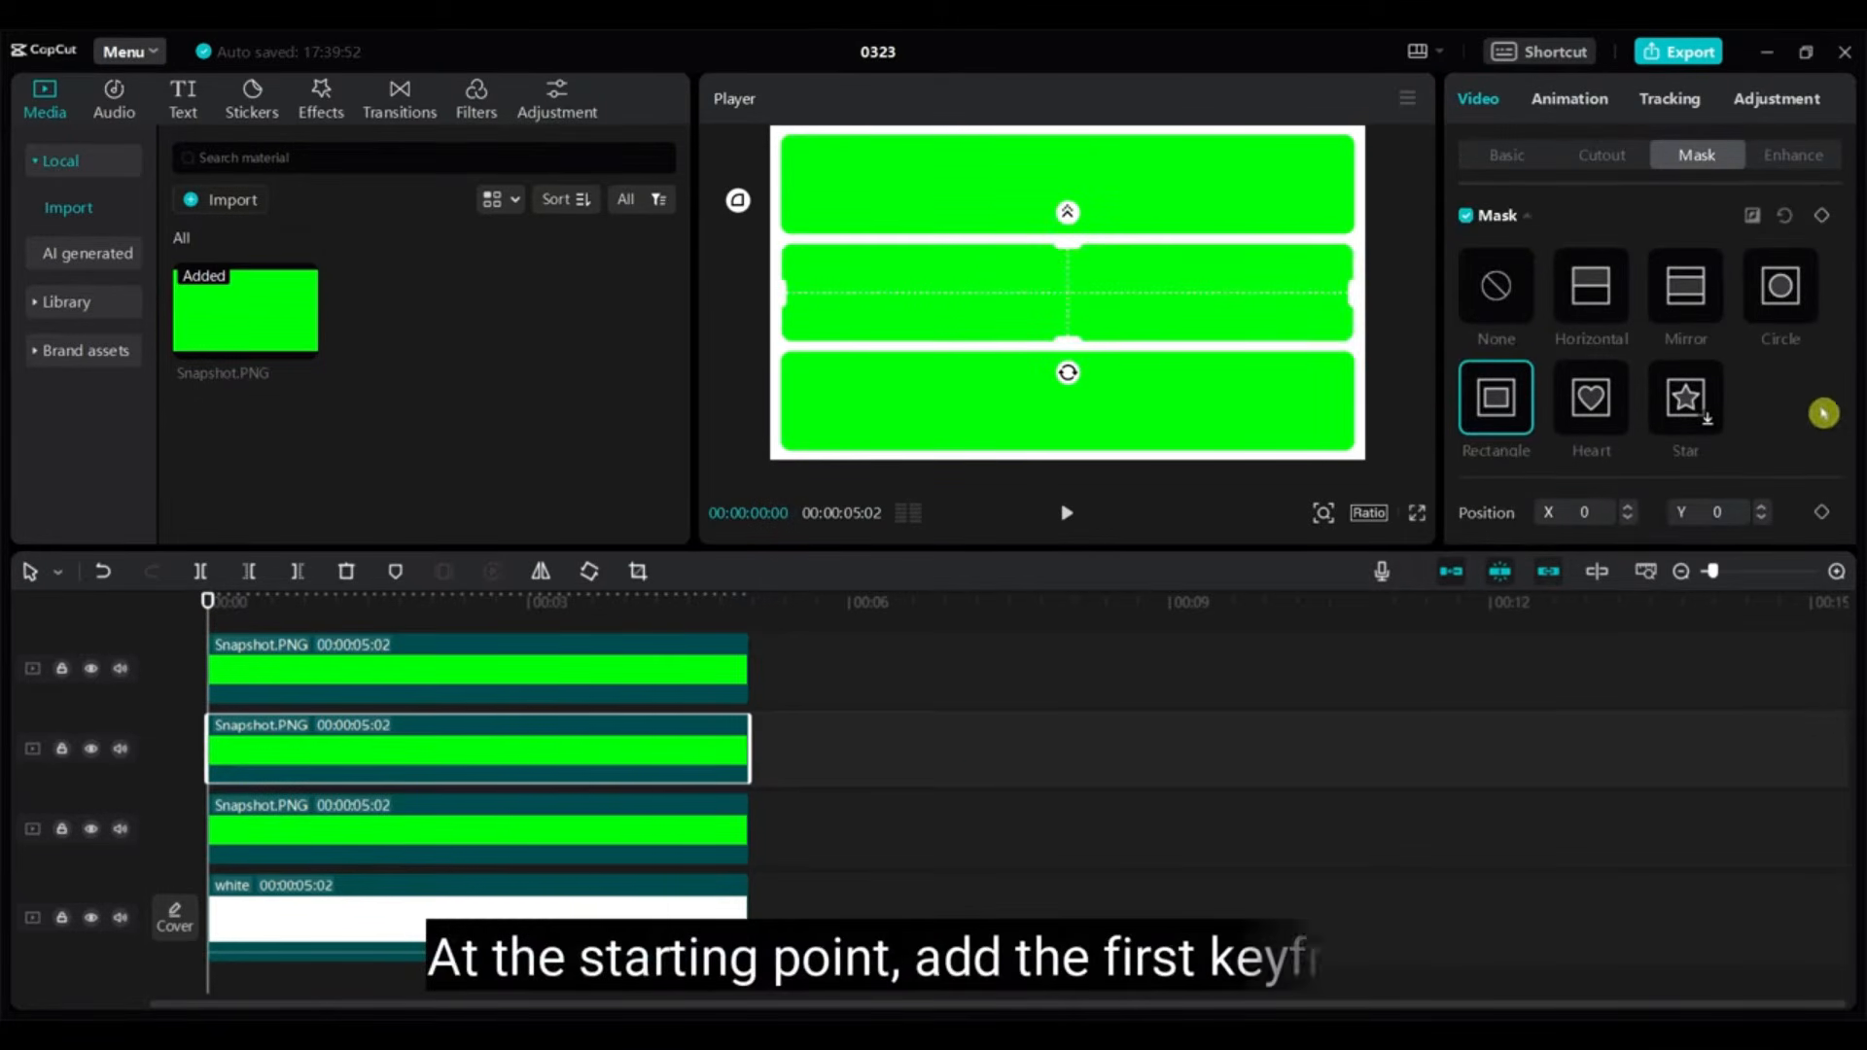
pyautogui.scroll(-1, 1827, 414)
pyautogui.scroll(-1, 1835, 425)
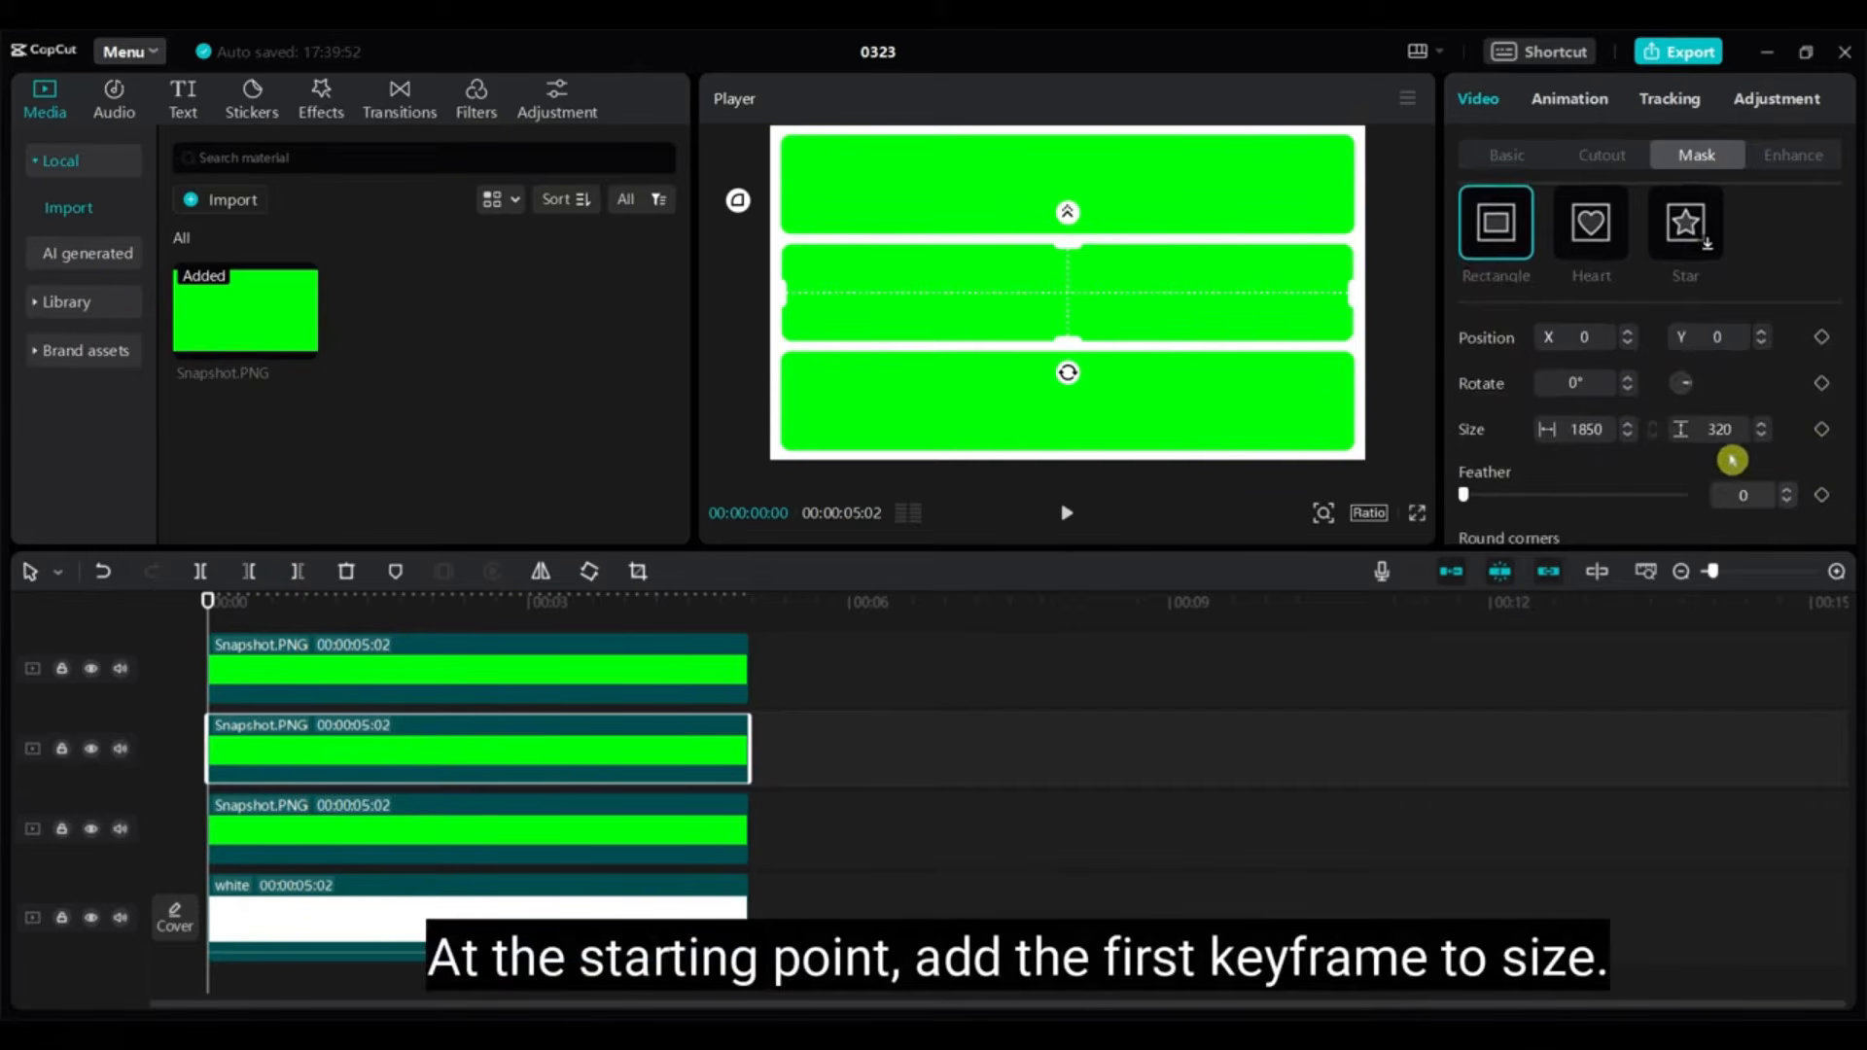
pyautogui.click(1822, 429)
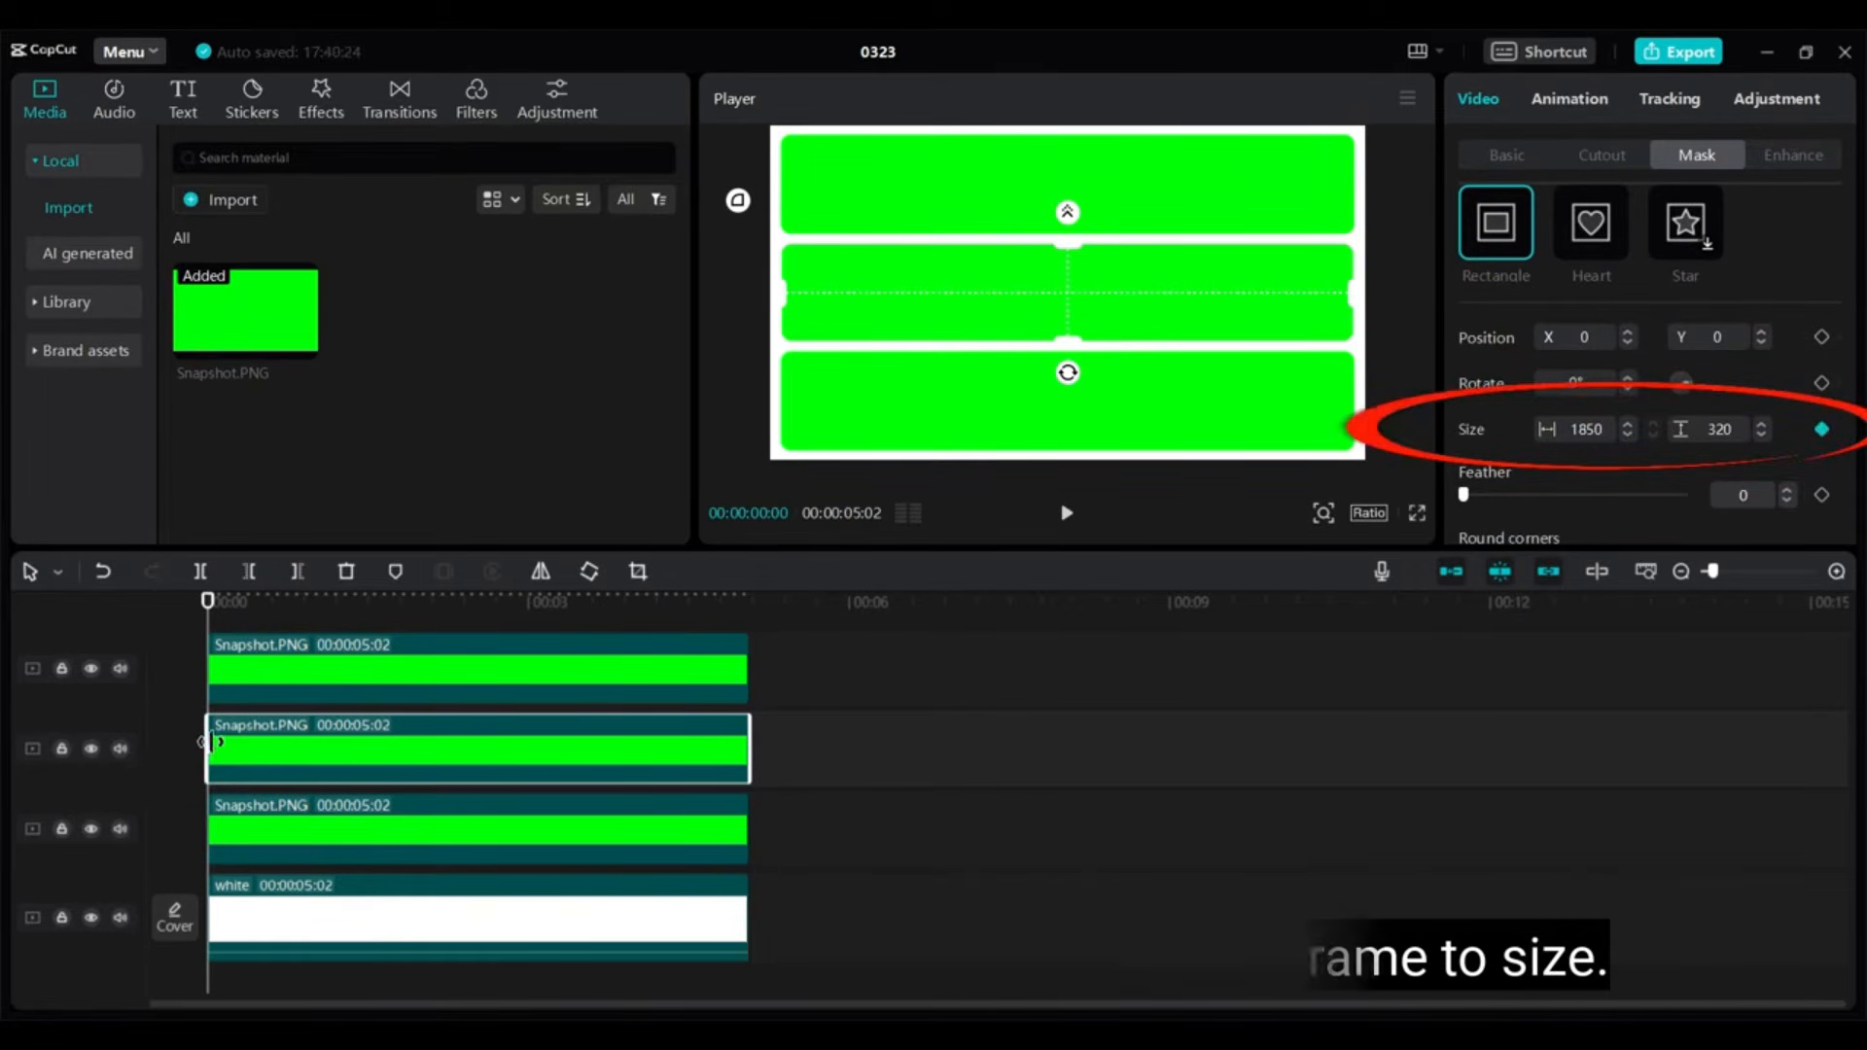
# Add a second mask Size keyframe to the middle green clip at 1 second
pyautogui.moveTo(208, 601); pyautogui.dragTo(318, 608)
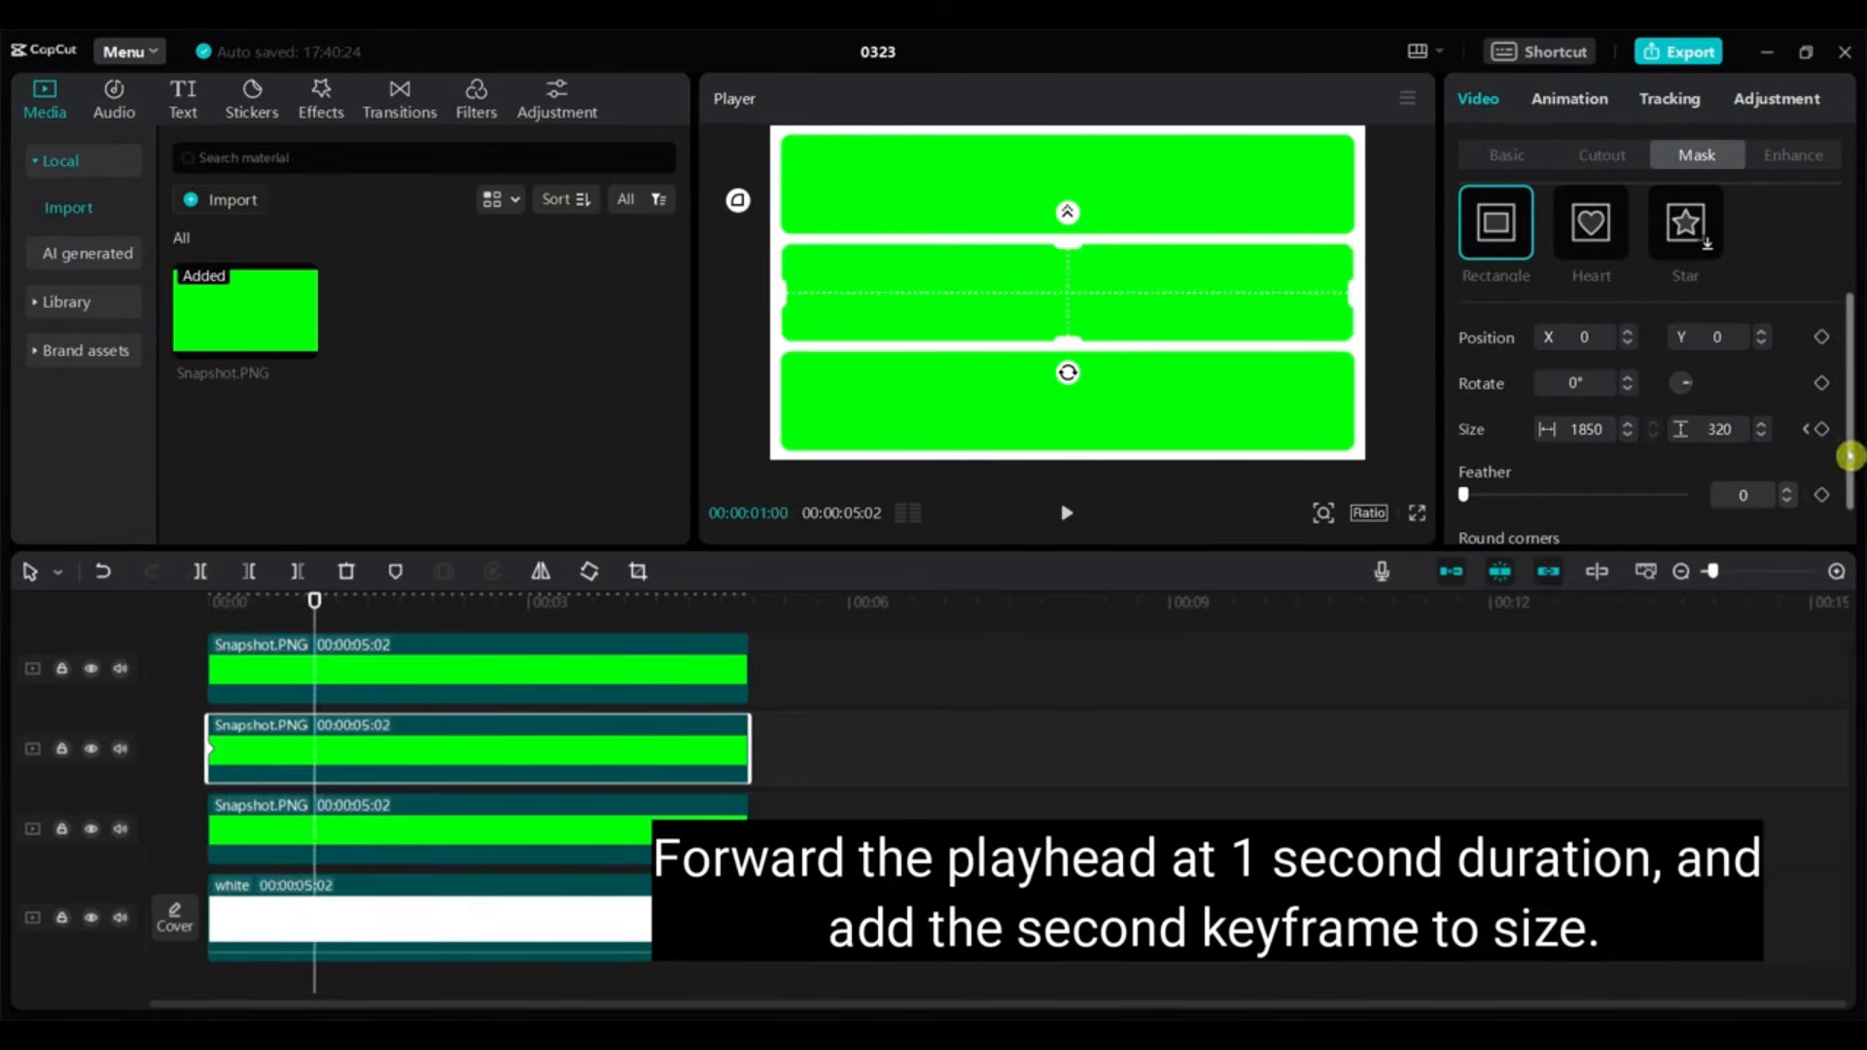
pyautogui.click(1822, 430)
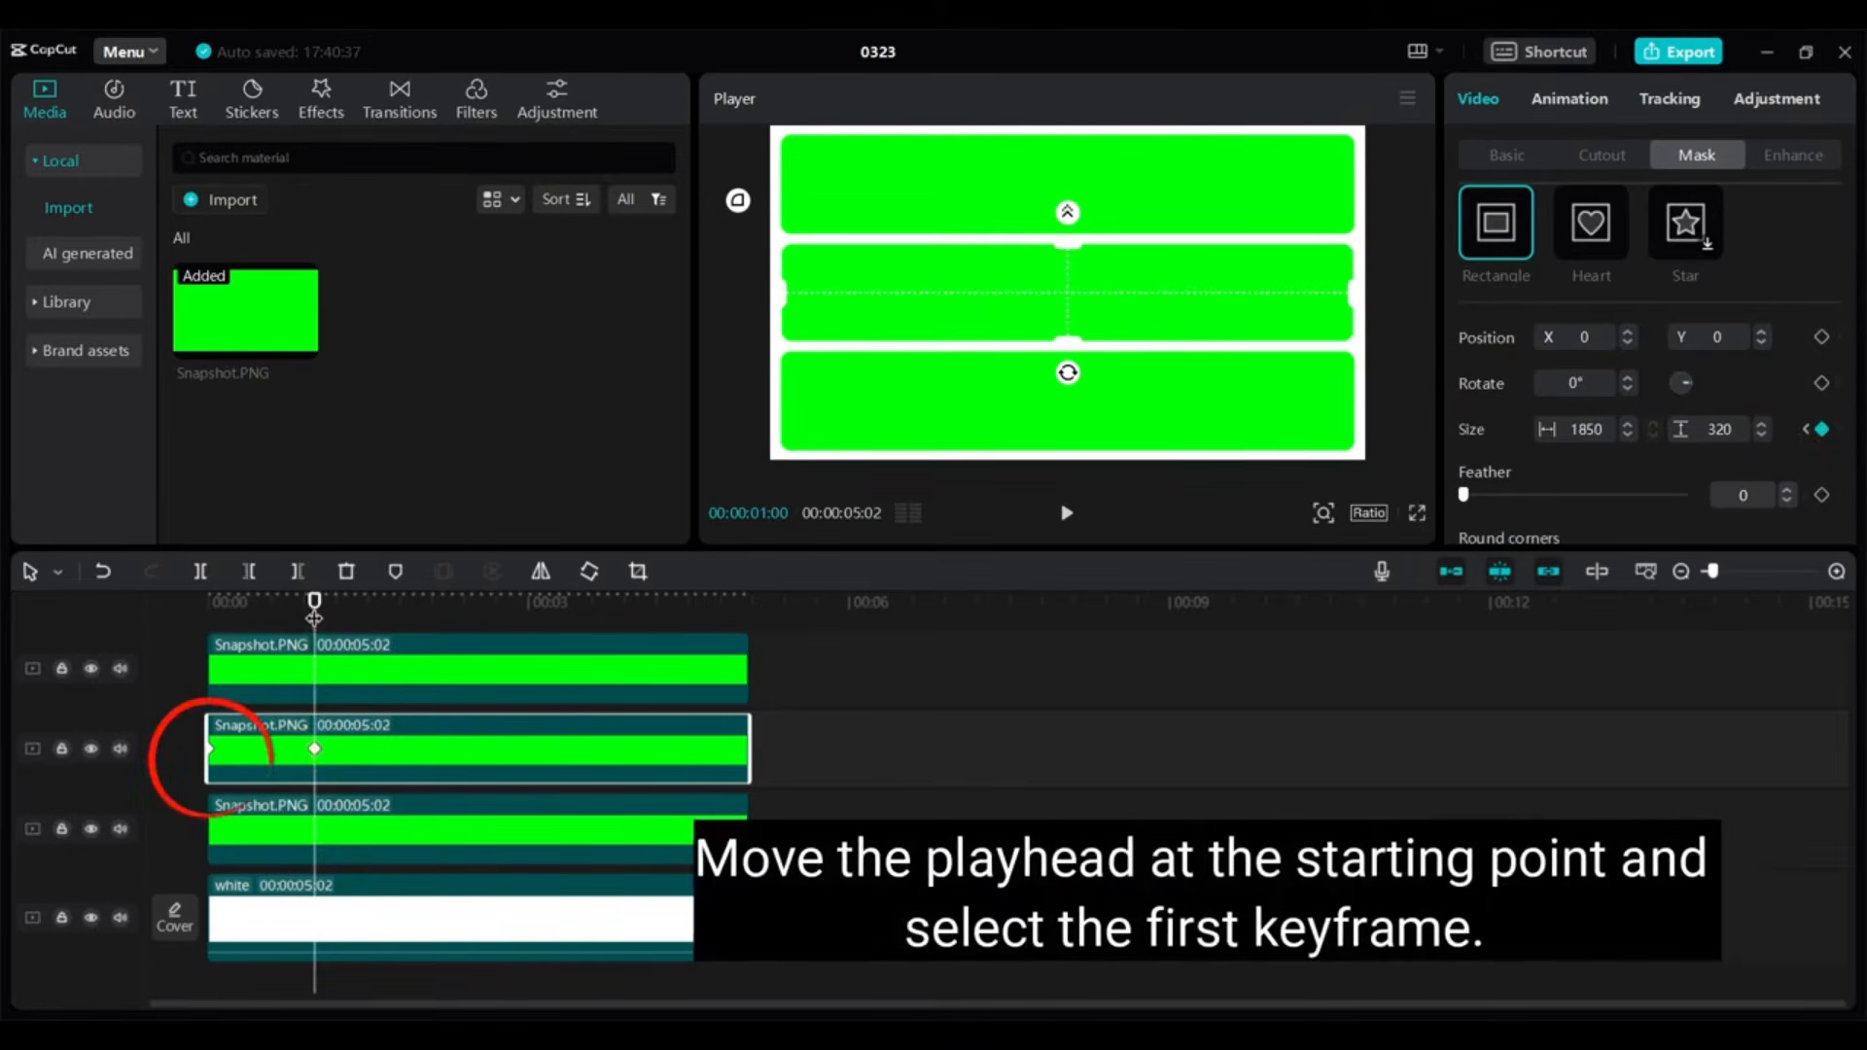
# Set the mask width to 1 at the first Size keyframe of the middle green bar's clip
pyautogui.moveTo(309, 599); pyautogui.dragTo(207, 600)
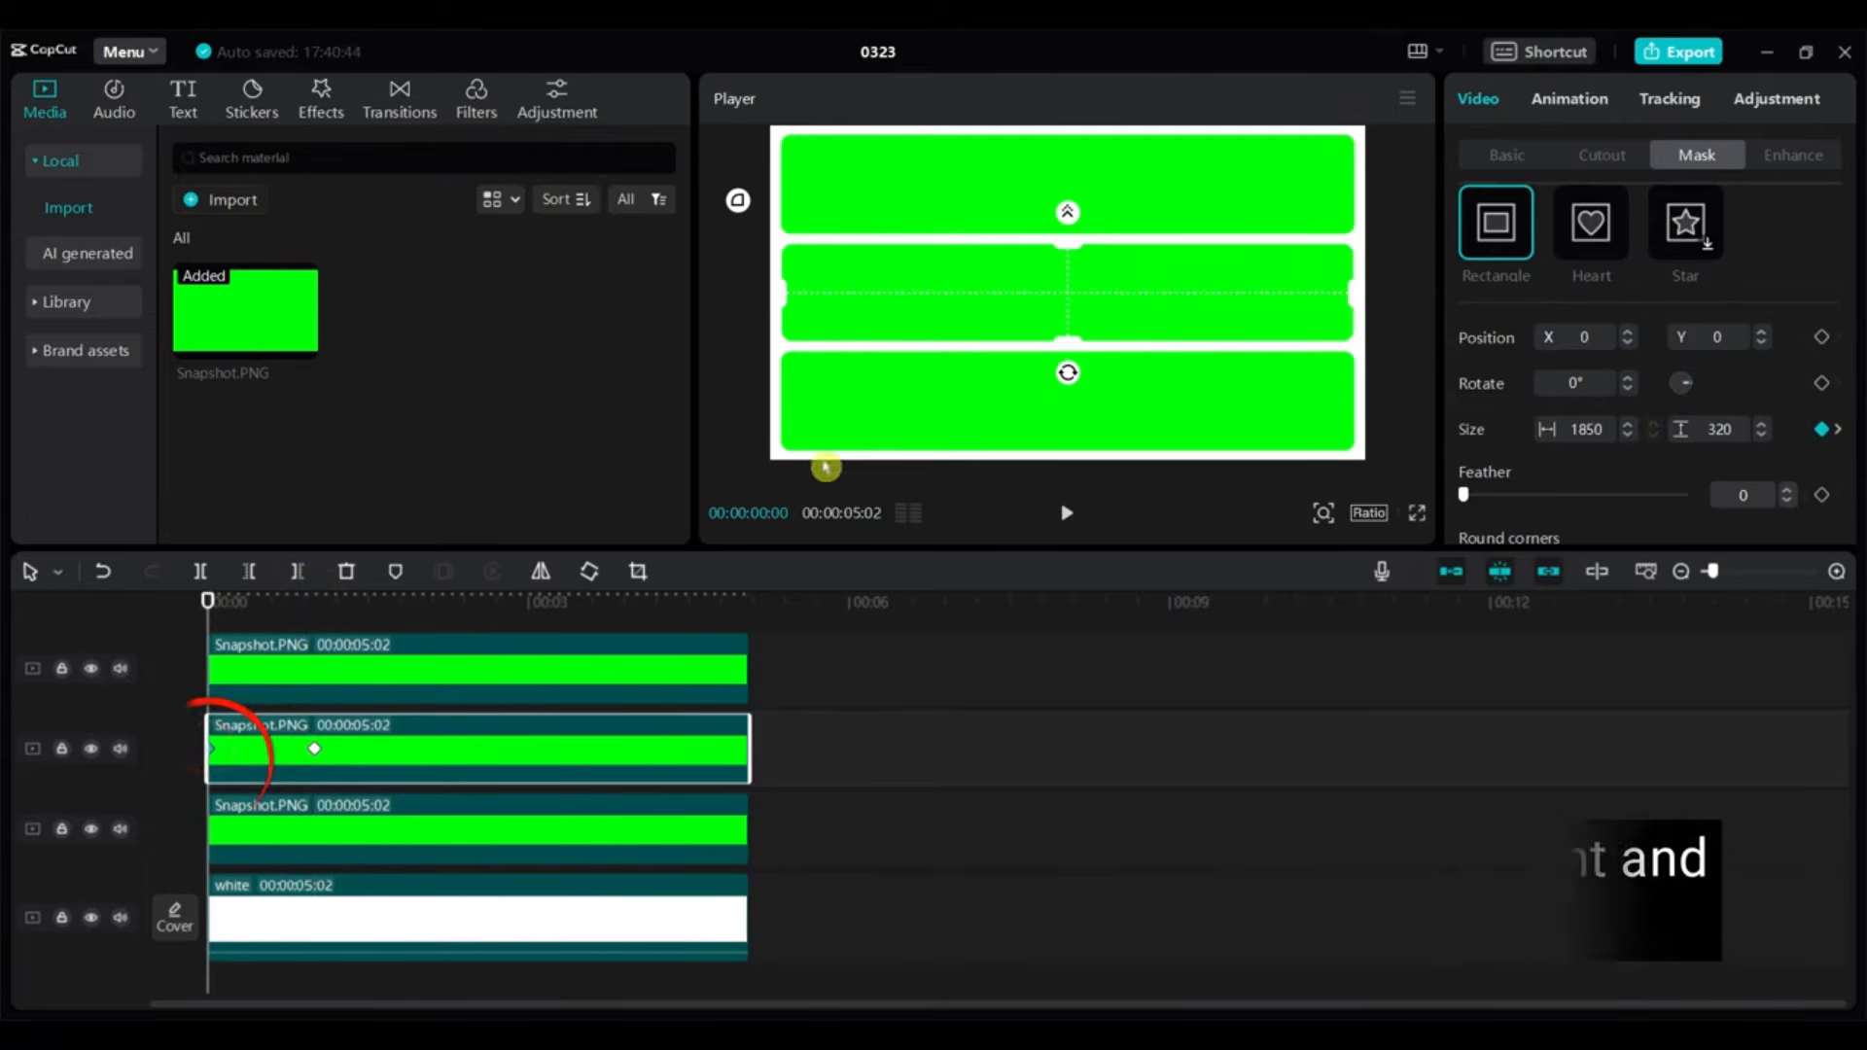
pyautogui.write('1')
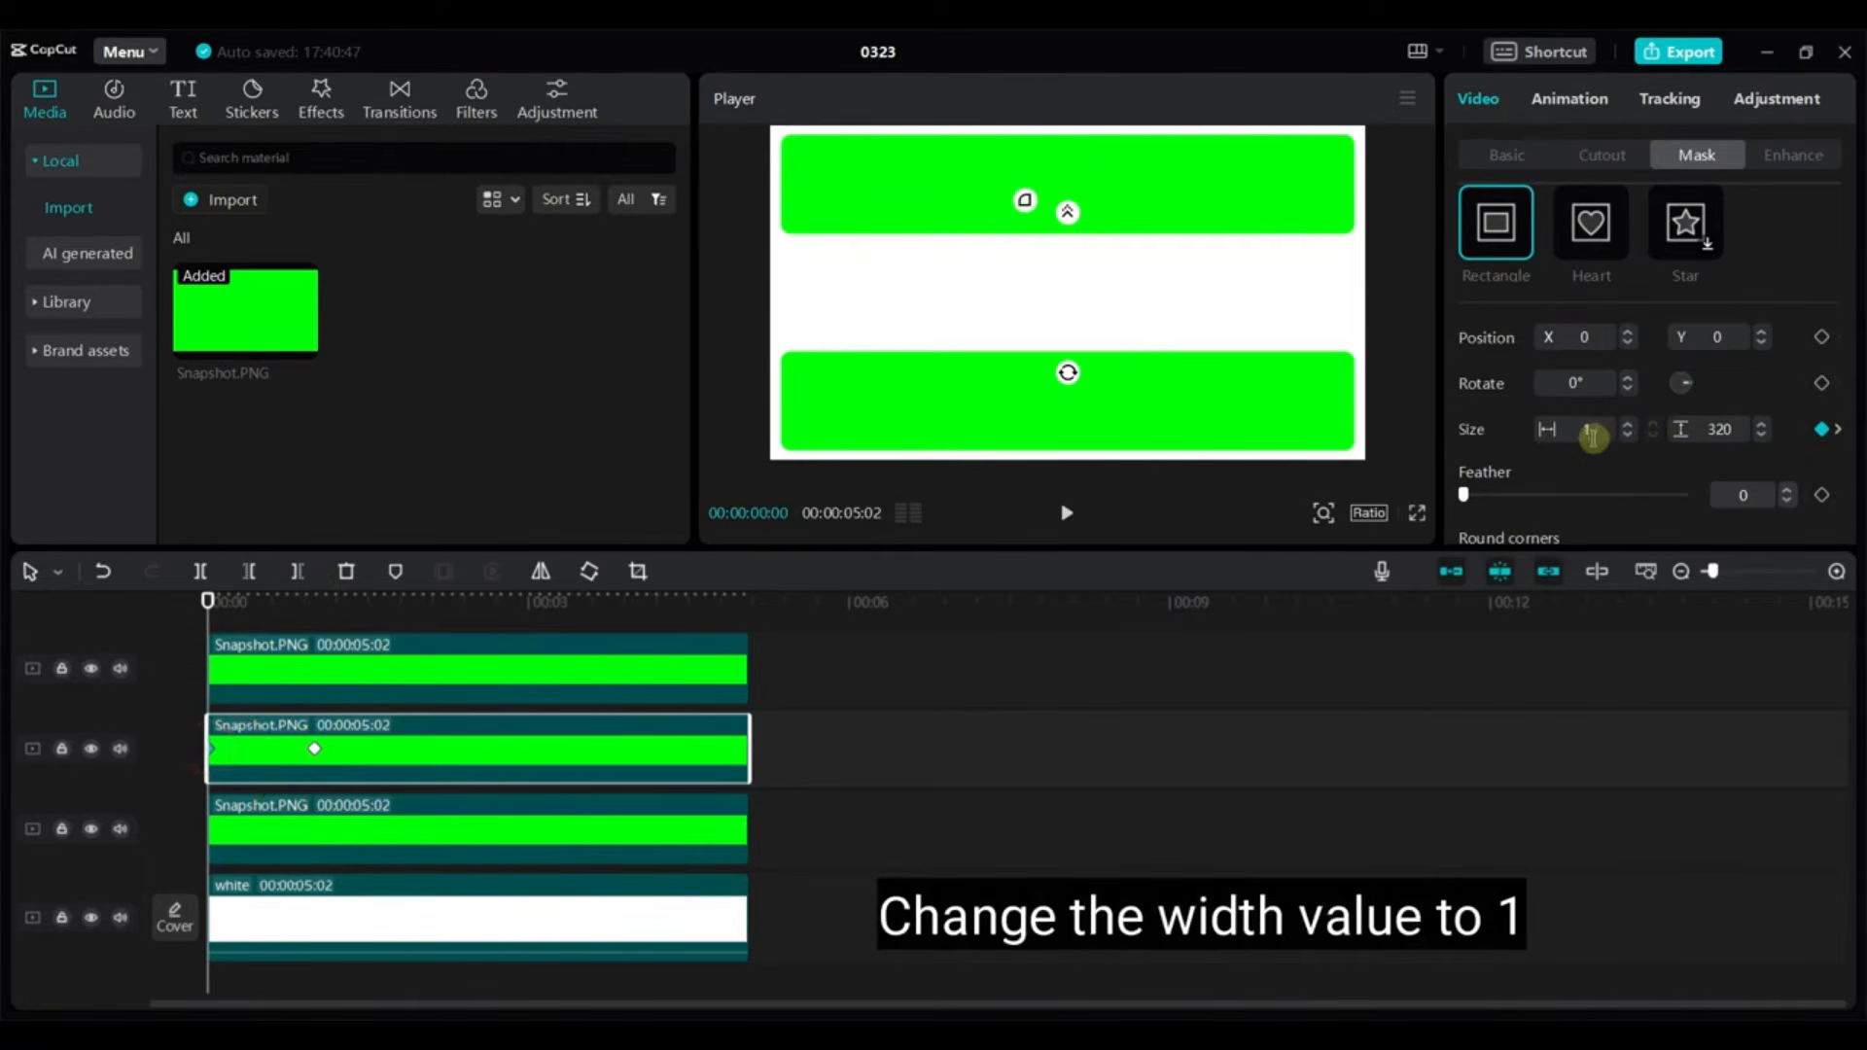
# Add mask Size keyframes to the upper green bar's clip at the very start and at 1 second 5 frames
pyautogui.moveTo(207, 601); pyautogui.dragTo(320, 601)
pyautogui.click(325, 671)
pyautogui.click(333, 837)
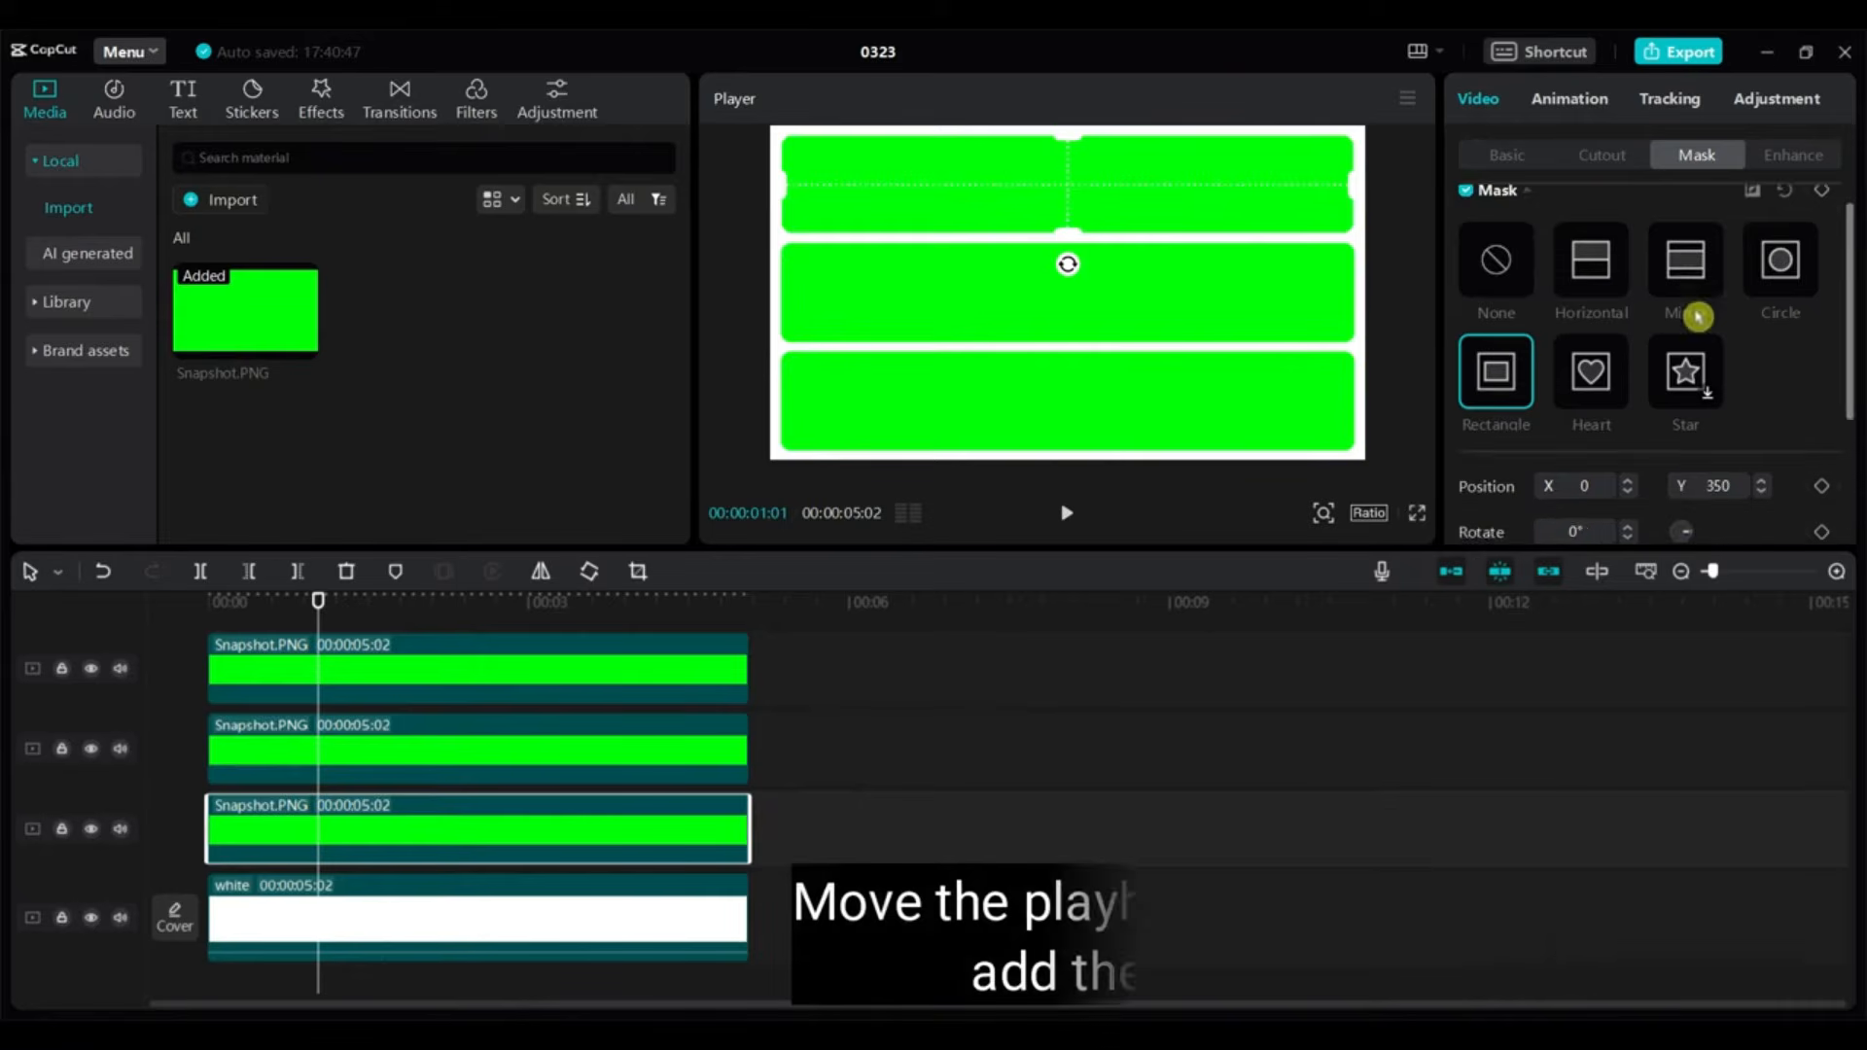
pyautogui.scroll(-3, 1696, 317)
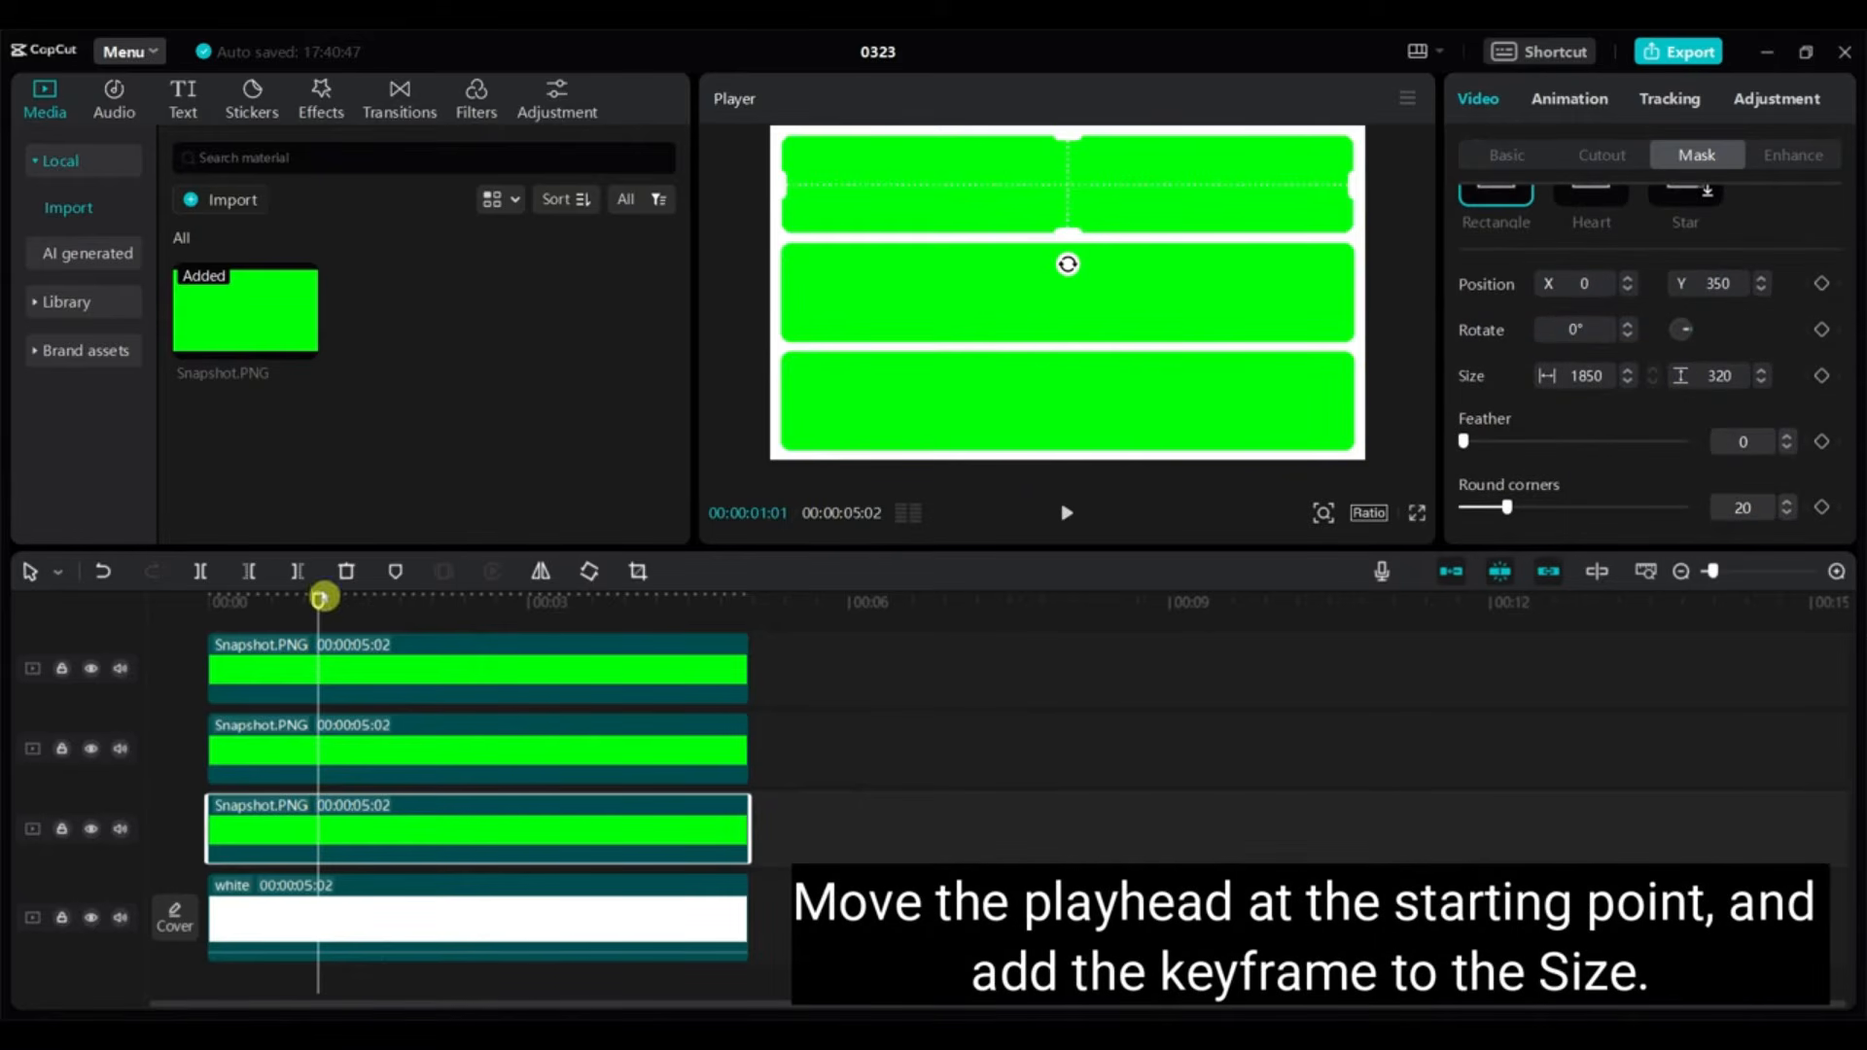
pyautogui.moveTo(317, 602); pyautogui.dragTo(161, 619)
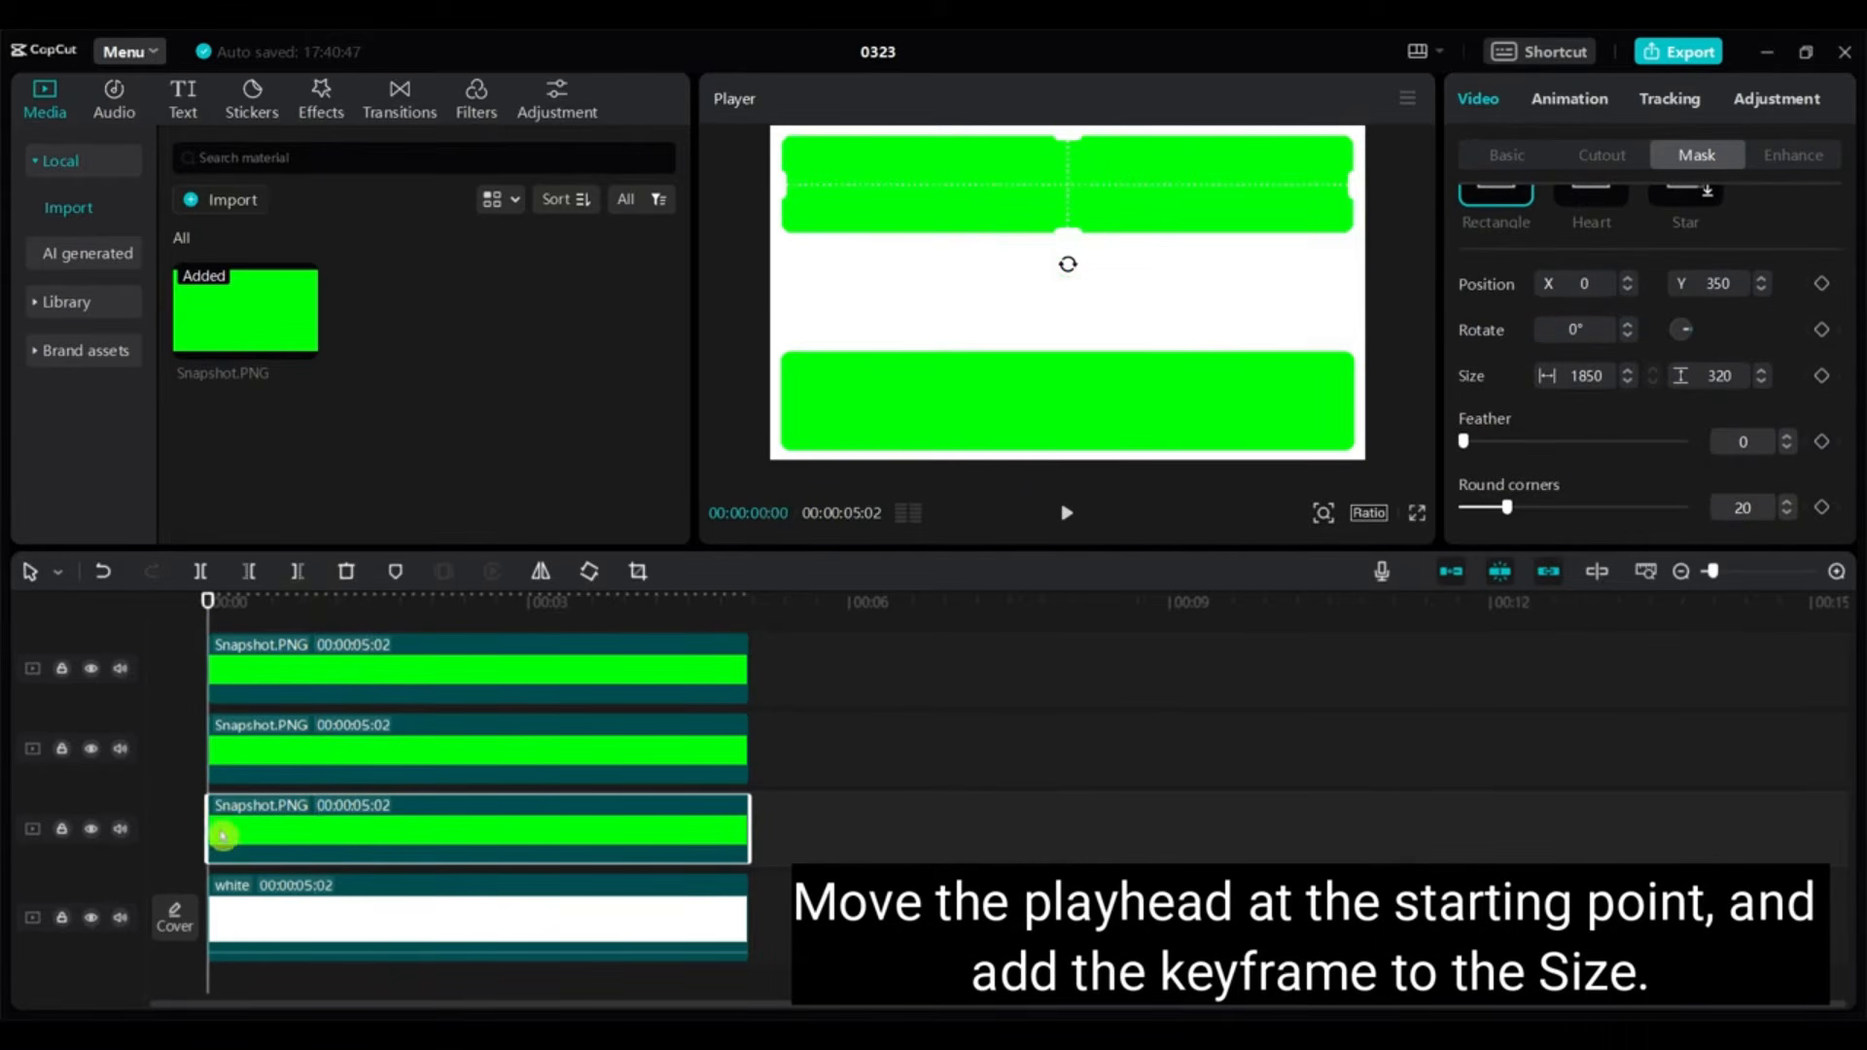
pyautogui.click(1823, 386)
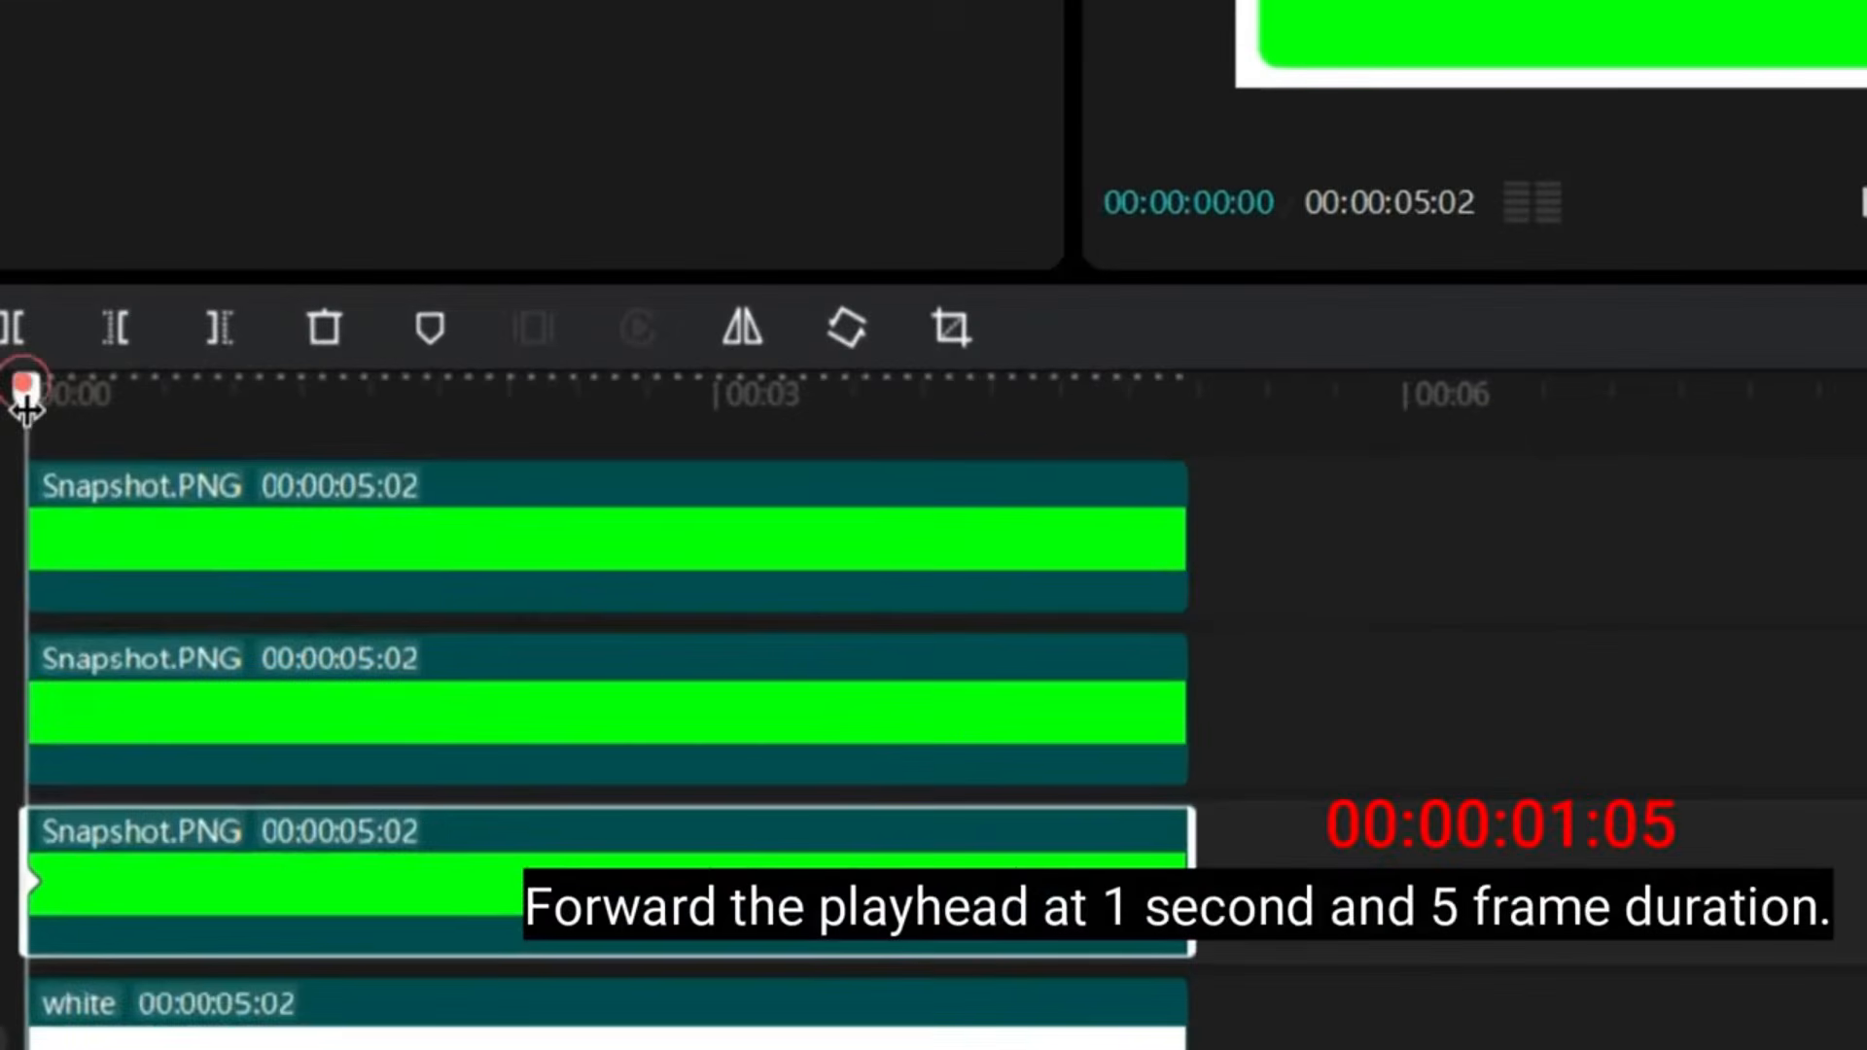
pyautogui.moveTo(27, 408); pyautogui.dragTo(303, 430)
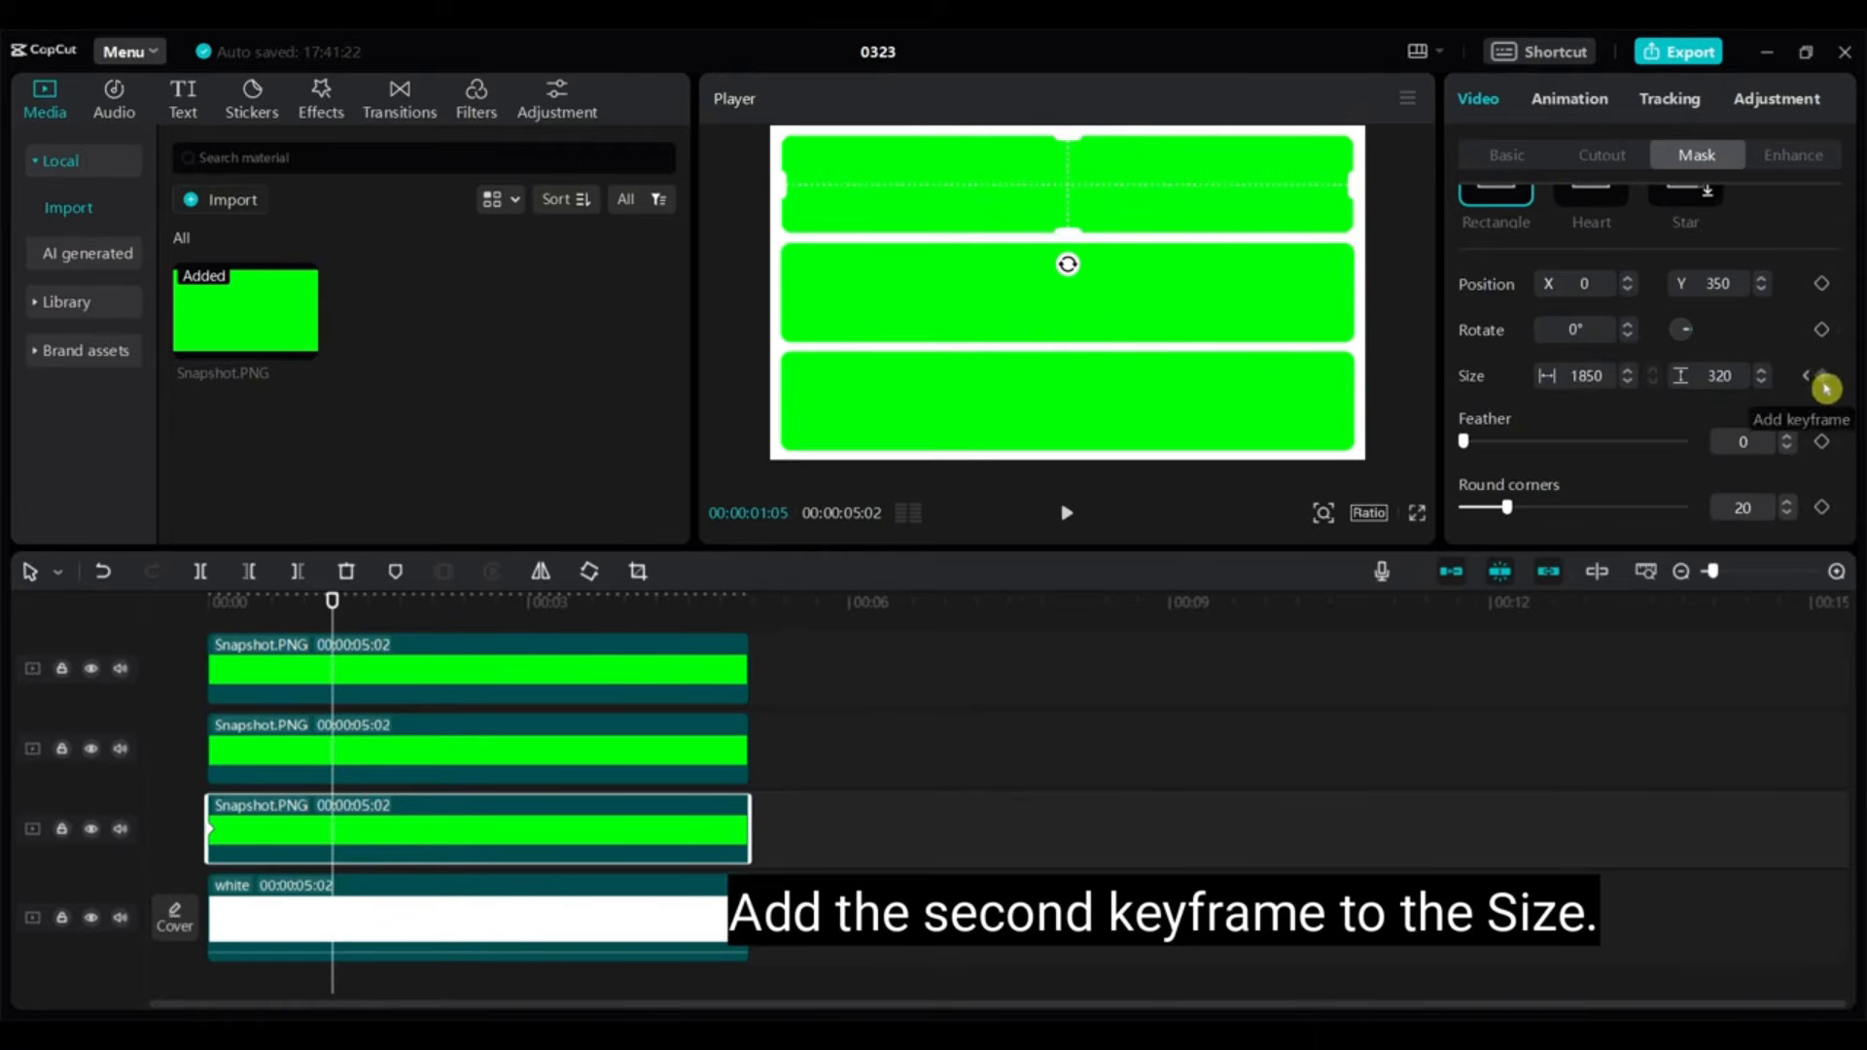
pyautogui.click(1822, 377)
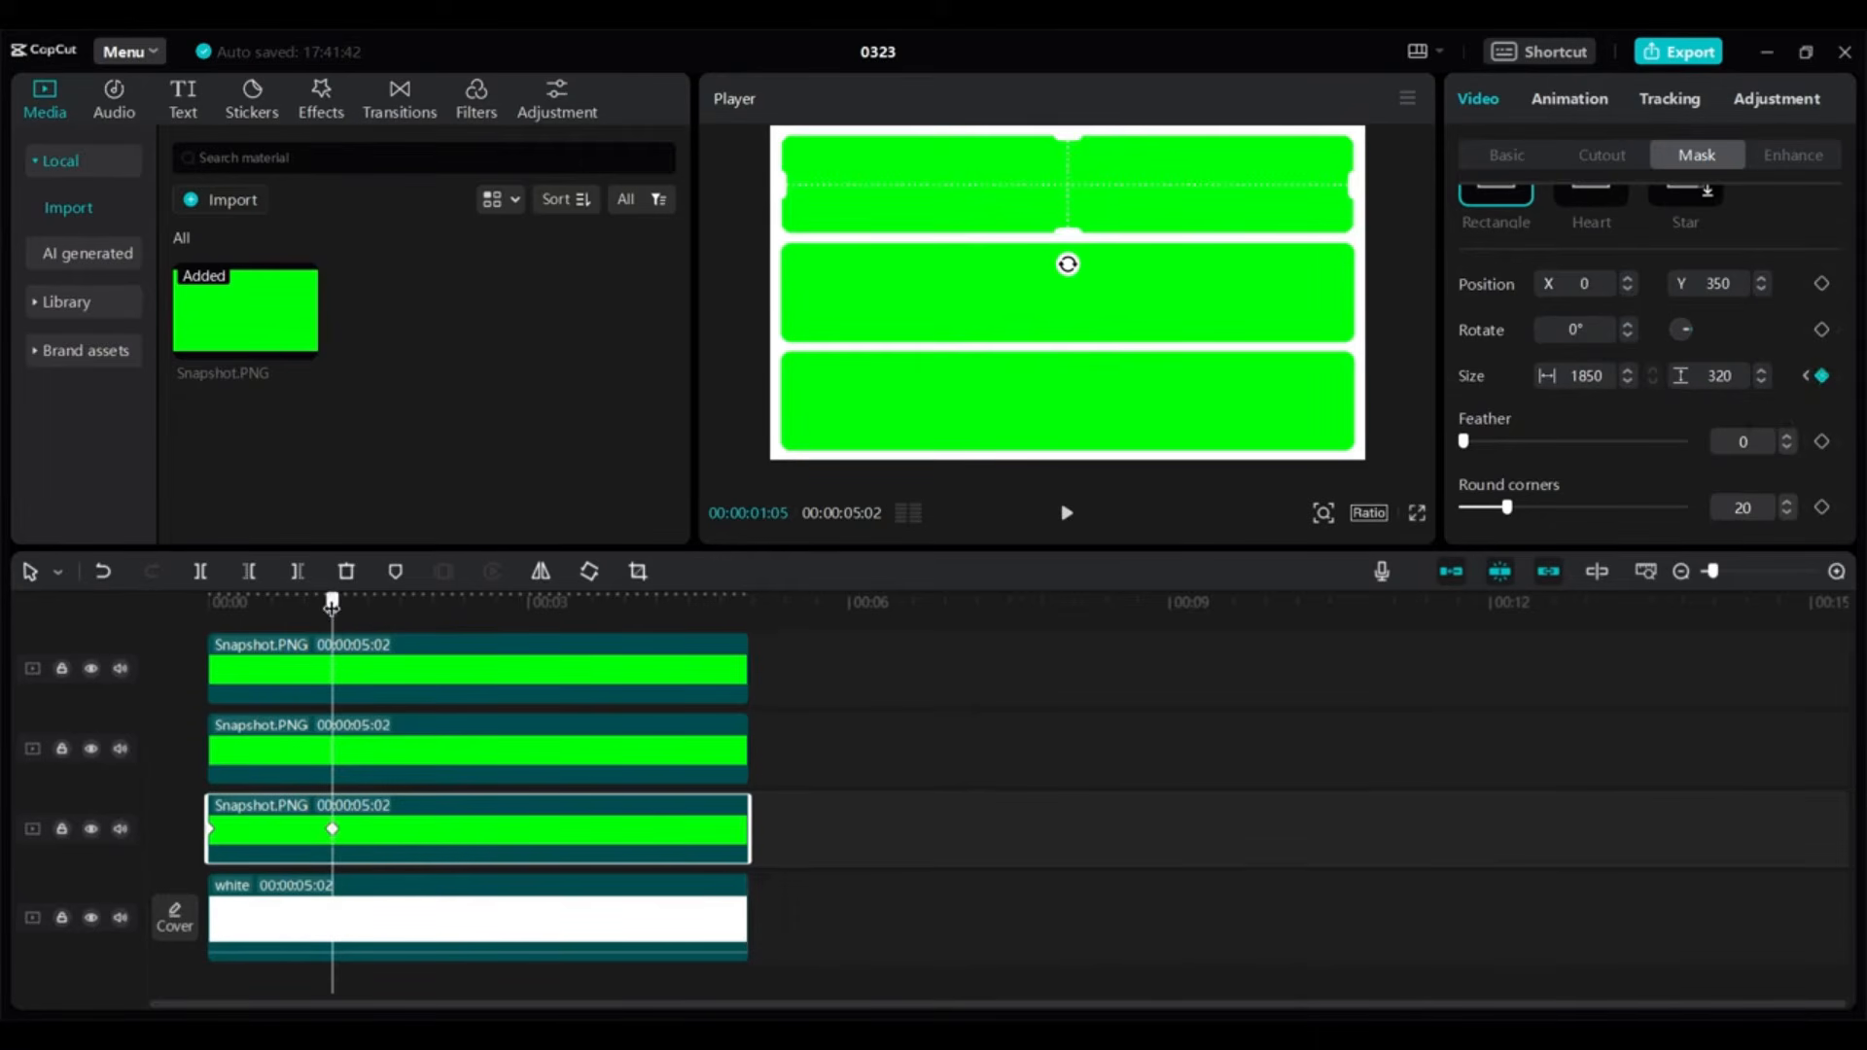
# Set the mask width to 1 at the first Size keyframe of the upper green bar's clip and scrub through the animation
pyautogui.moveTo(331, 603); pyautogui.dragTo(207, 601)
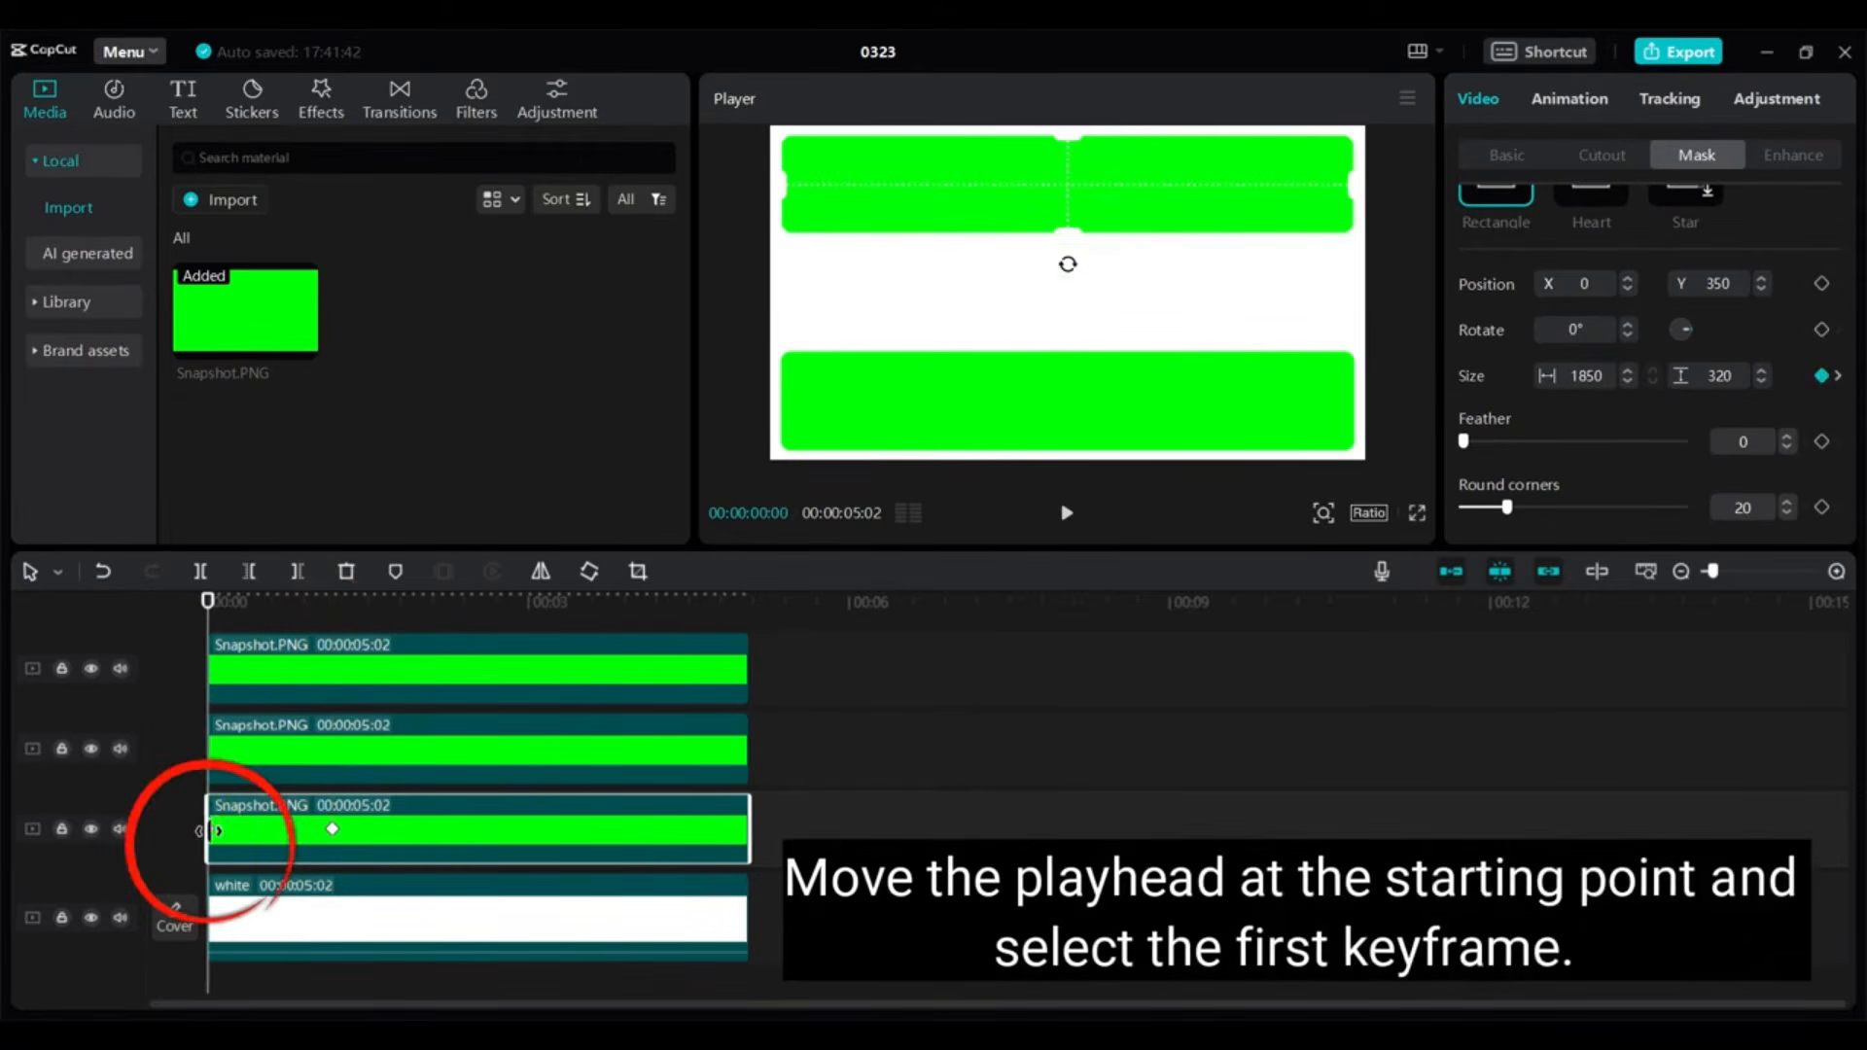
pyautogui.click(1586, 377)
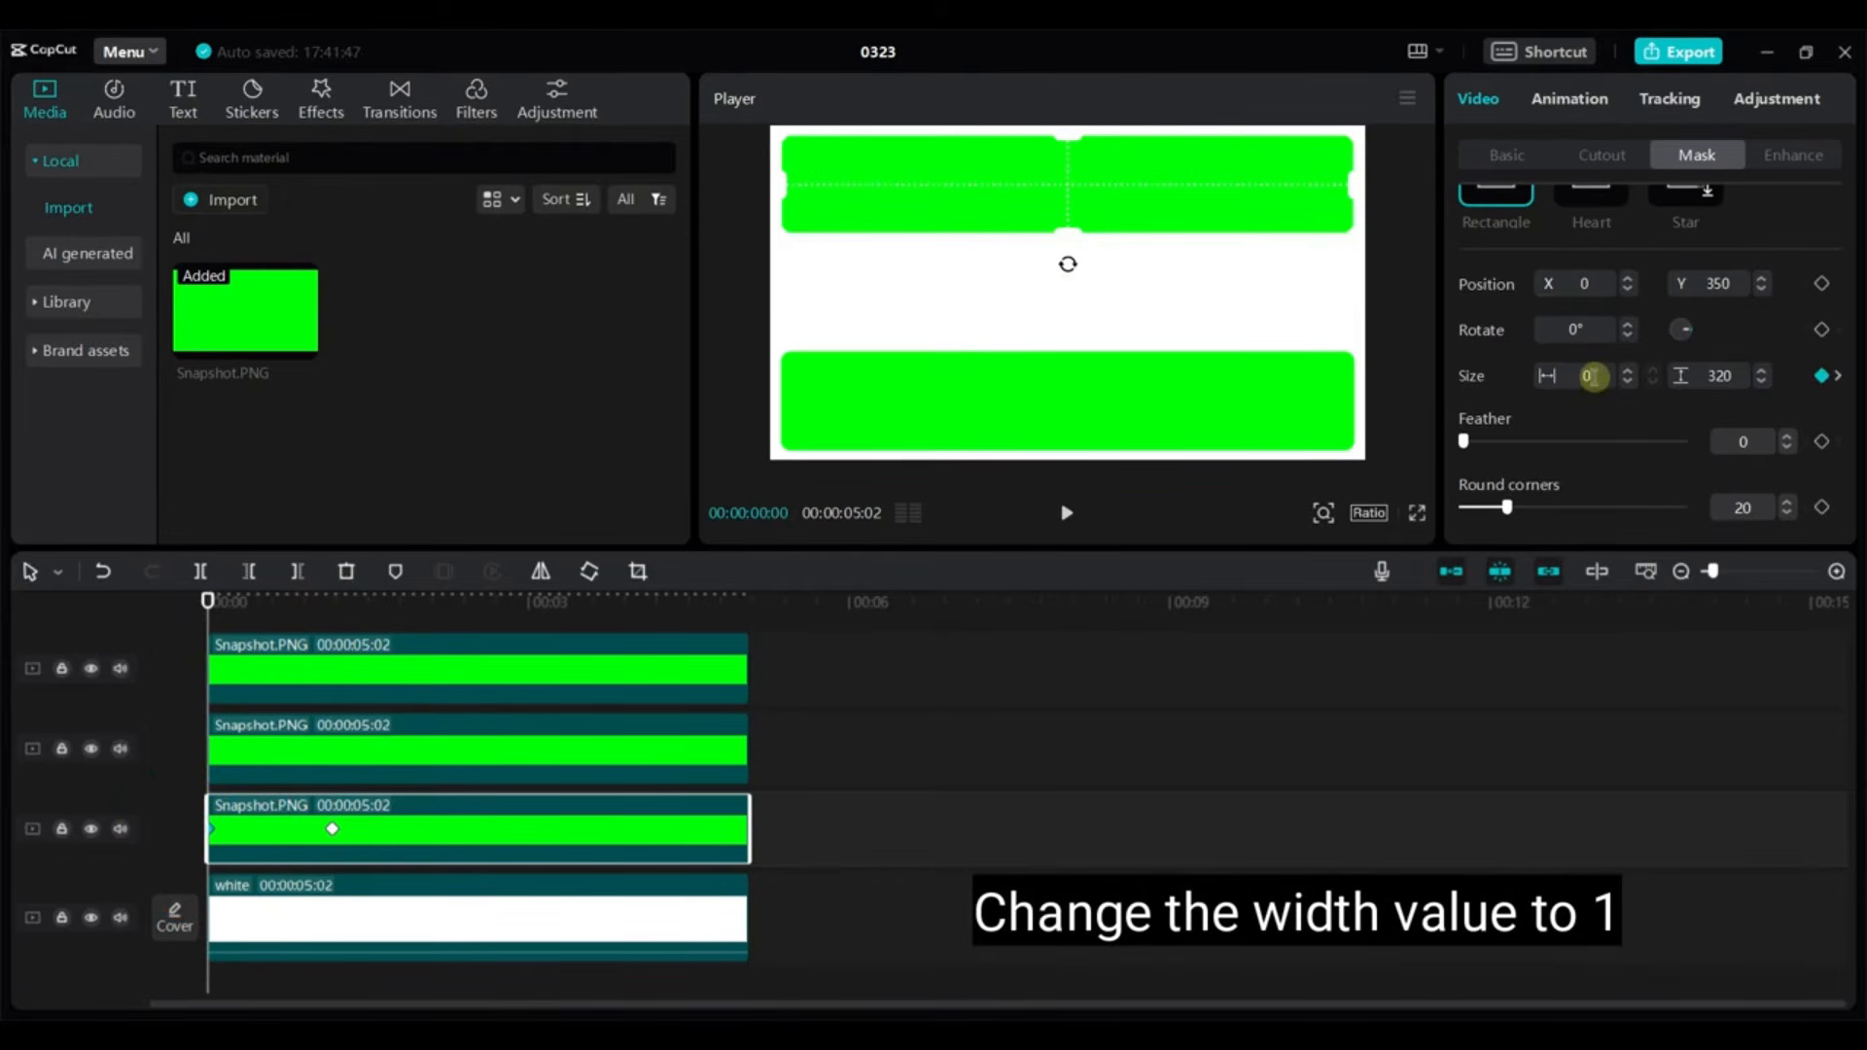
pyautogui.write('1')
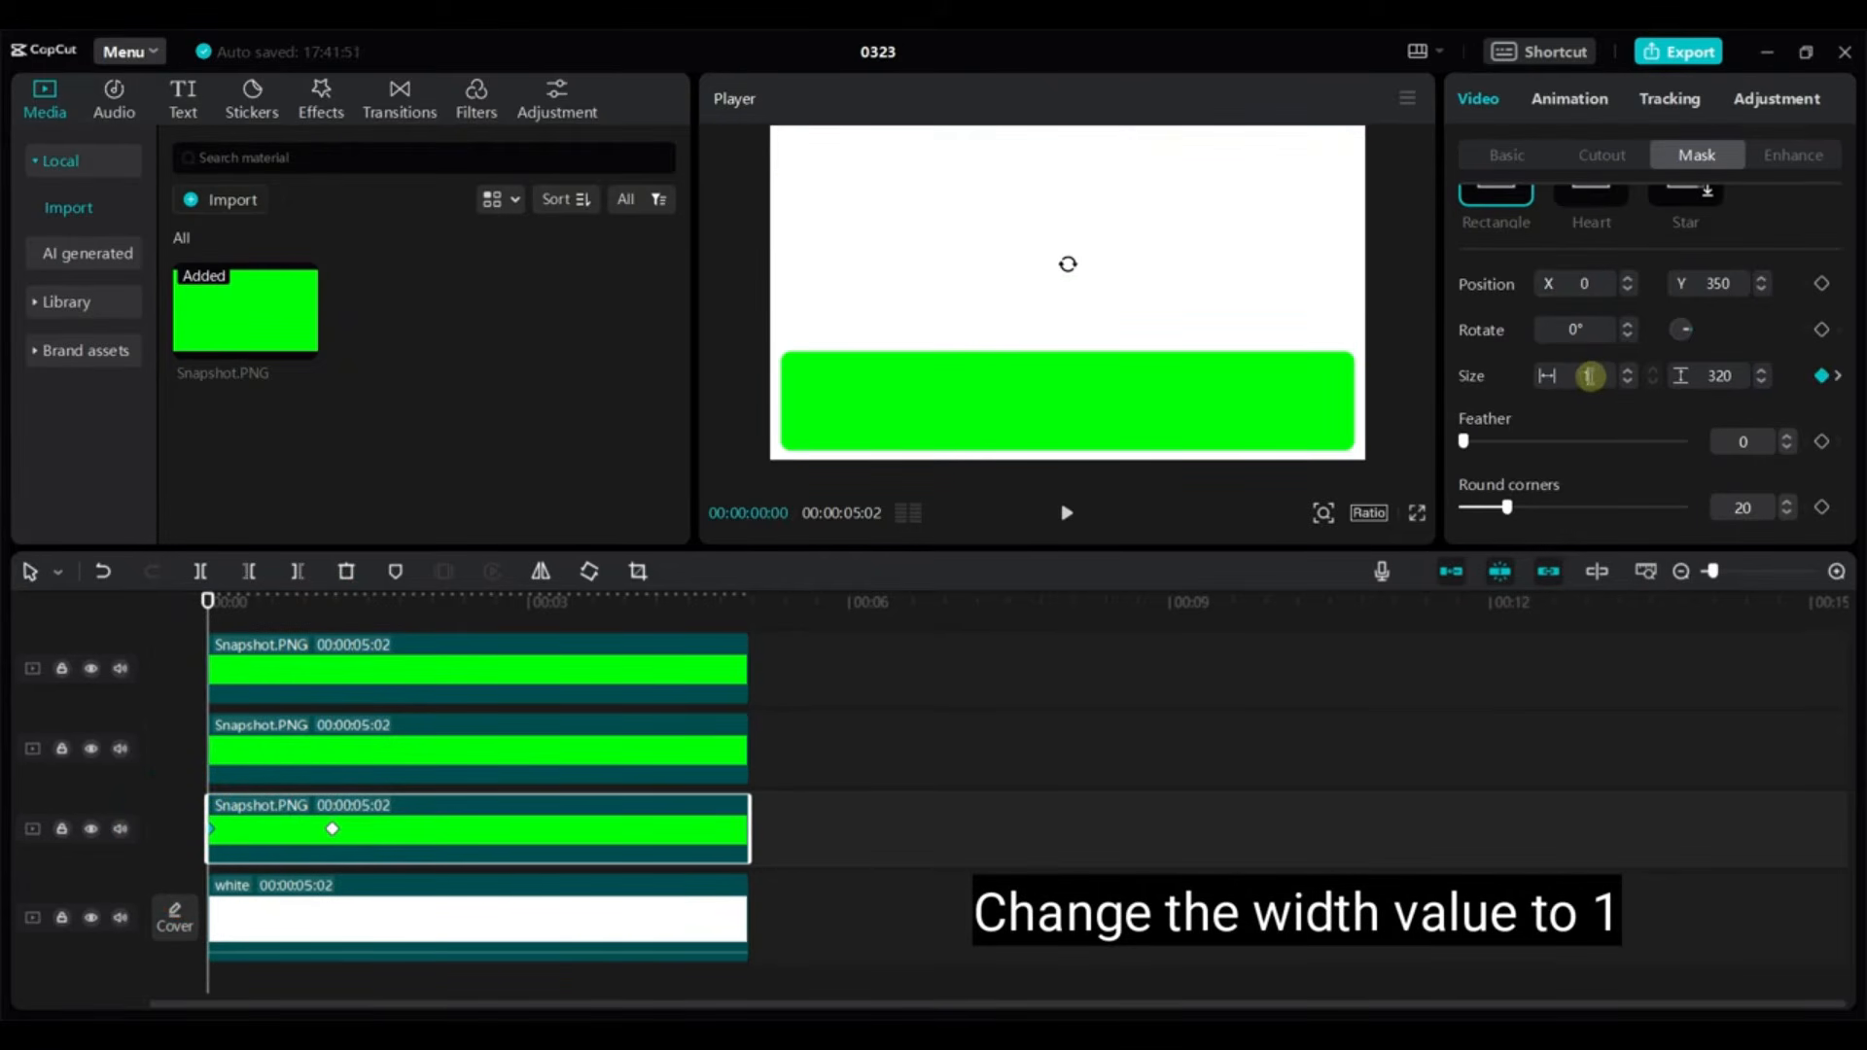
pyautogui.click(763, 862)
pyautogui.moveTo(617, 604); pyautogui.dragTo(377, 701)
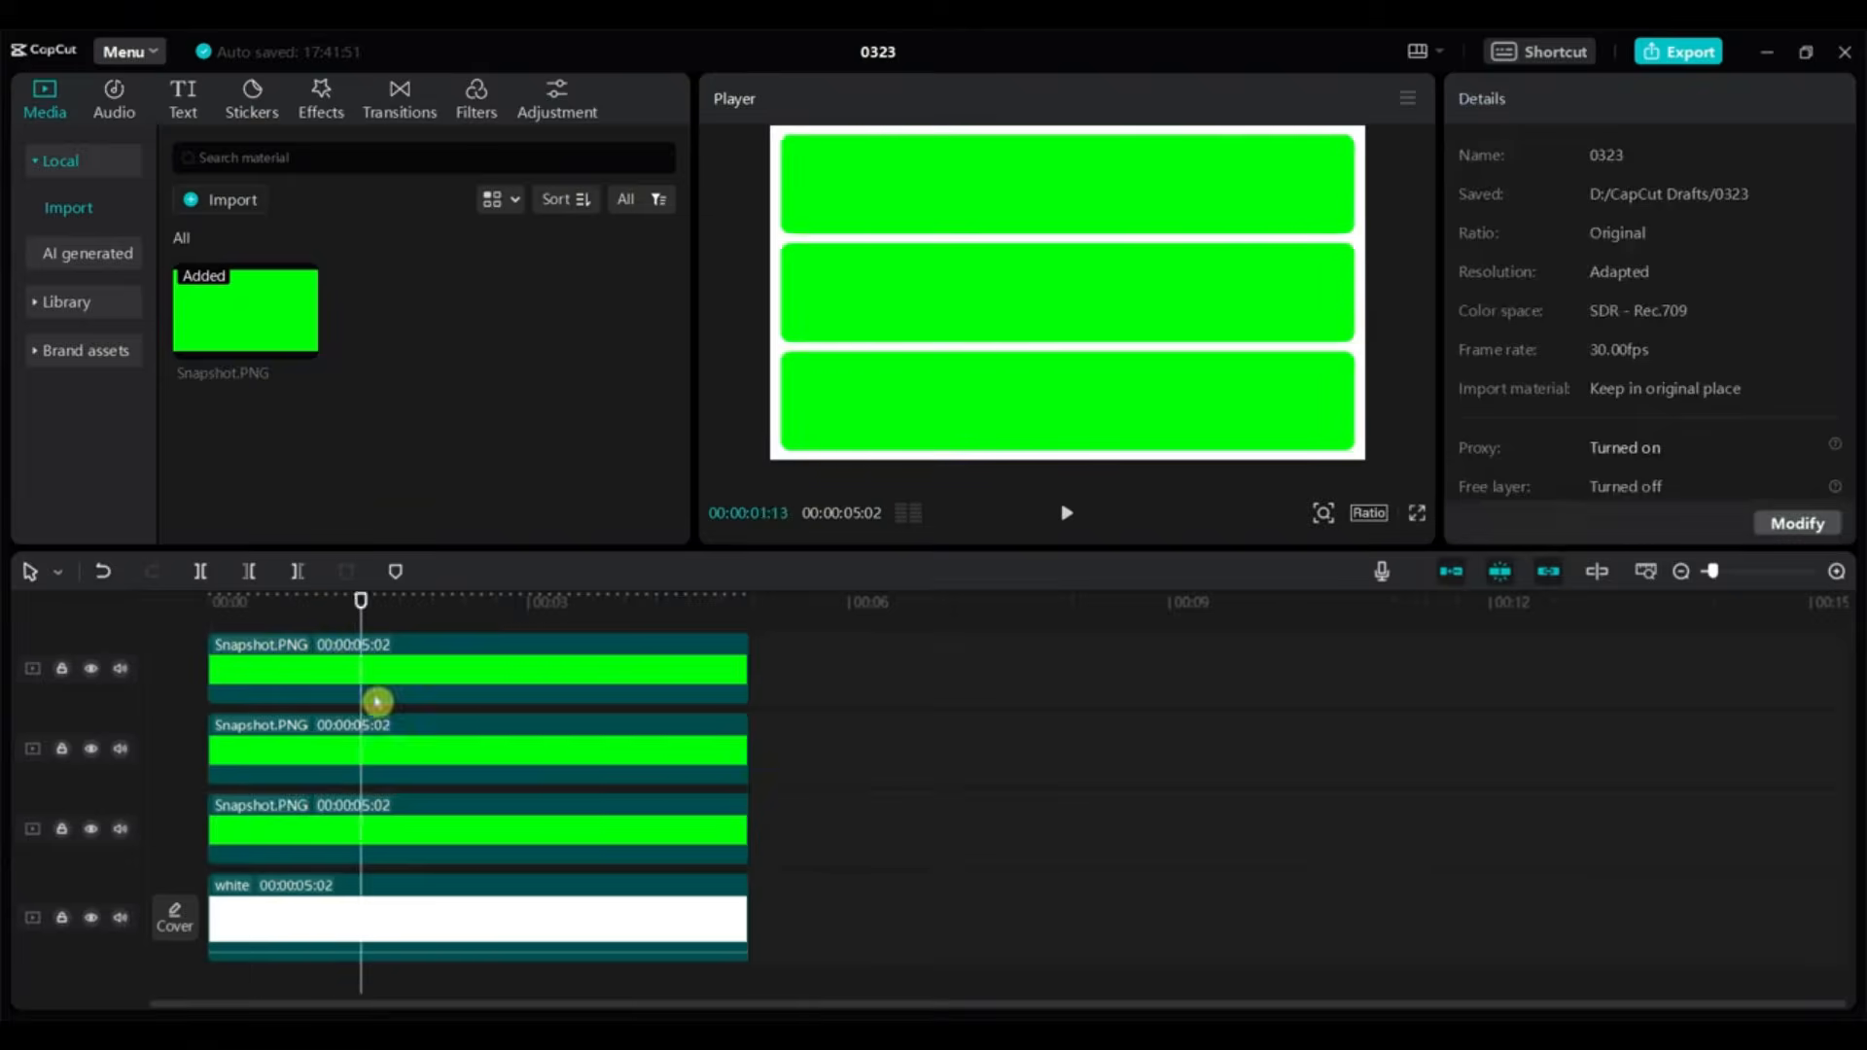
# Add mask Size keyframes to the bottom green bar's clip at the very start and at 1 second 10 frames
pyautogui.moveTo(358, 599); pyautogui.dragTo(104, 600)
pyautogui.click(328, 671)
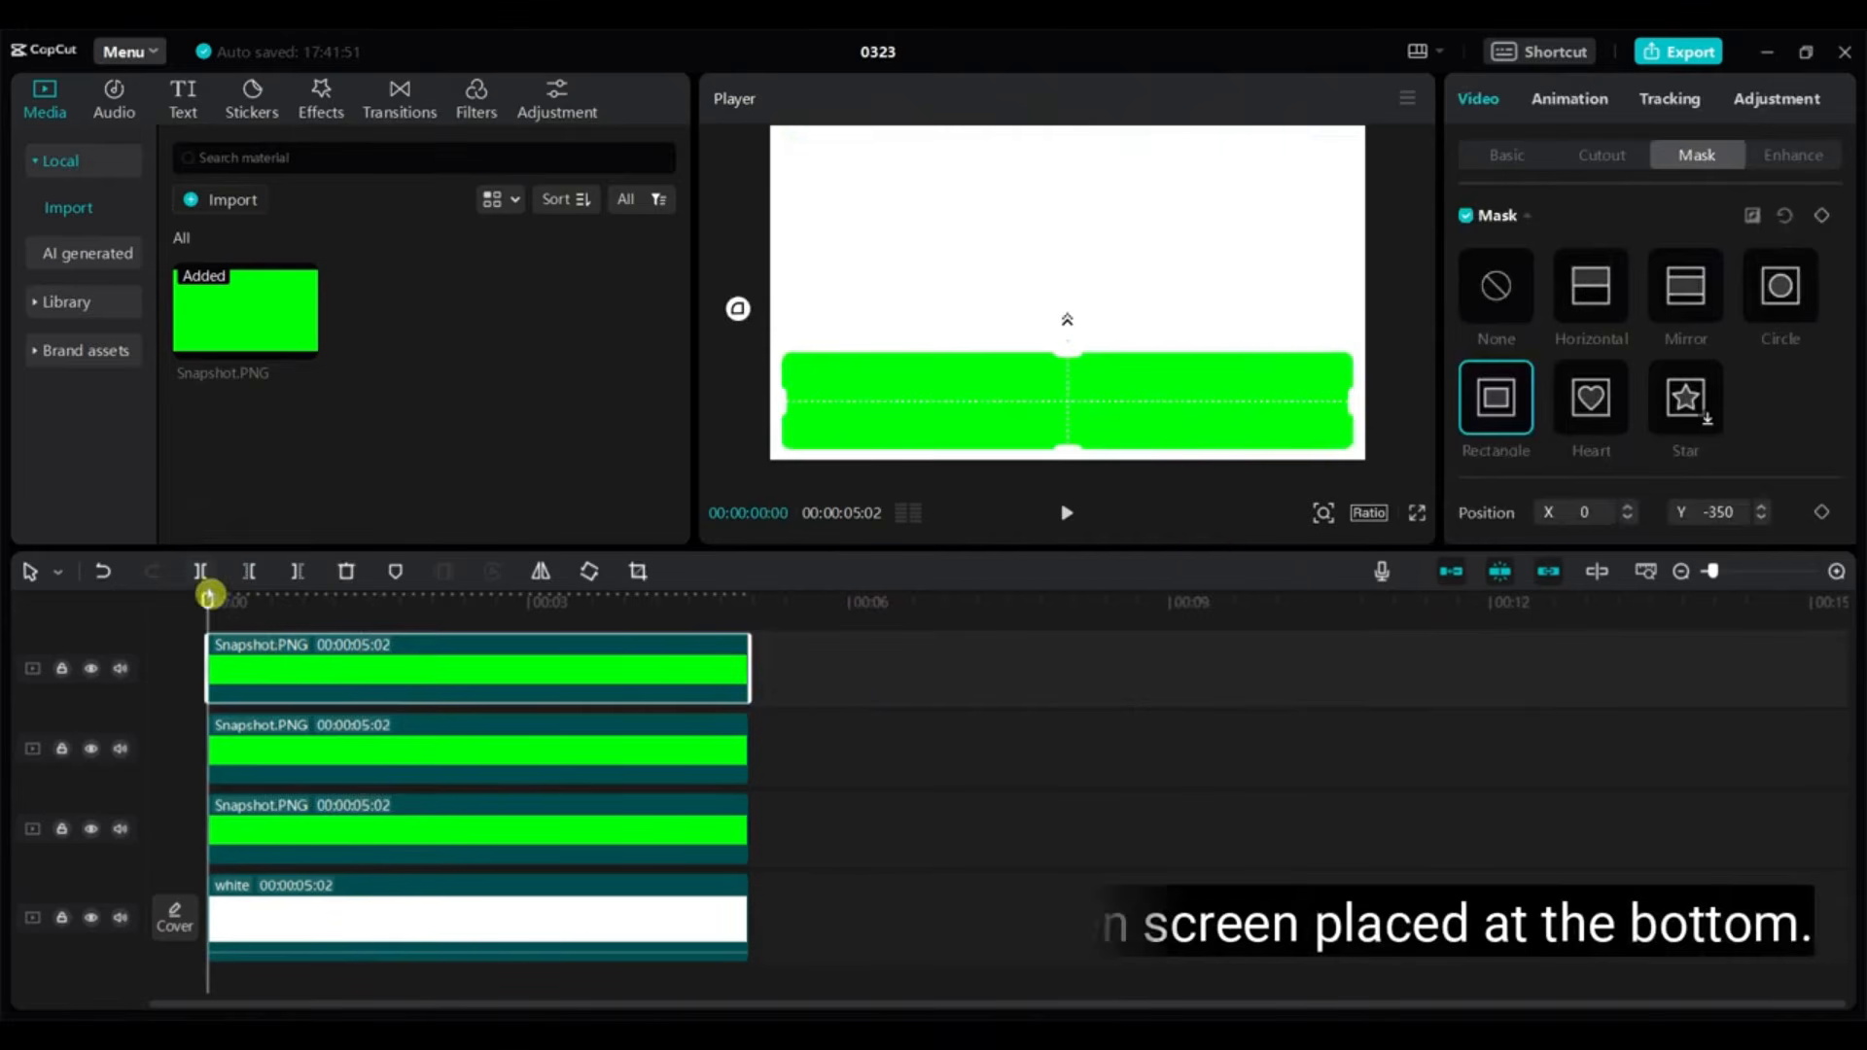
pyautogui.scroll(-2, 1824, 392)
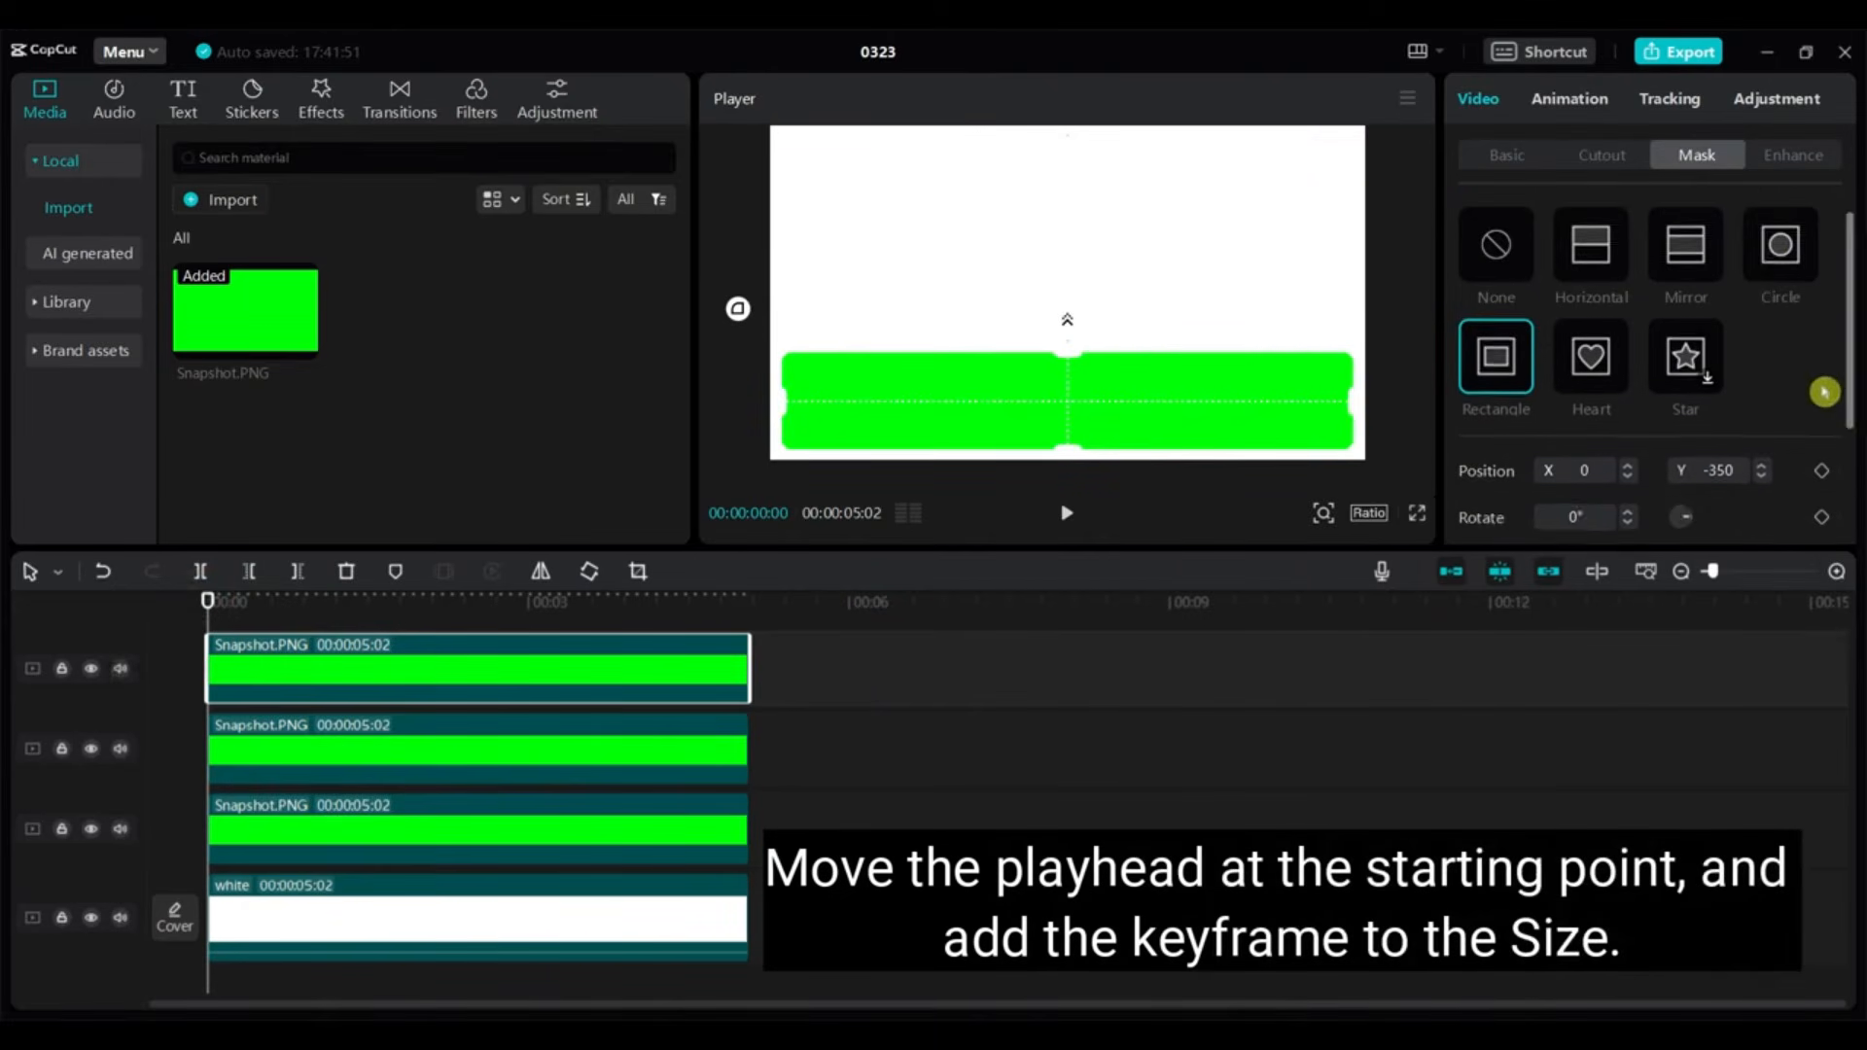
pyautogui.scroll(-3, 1824, 392)
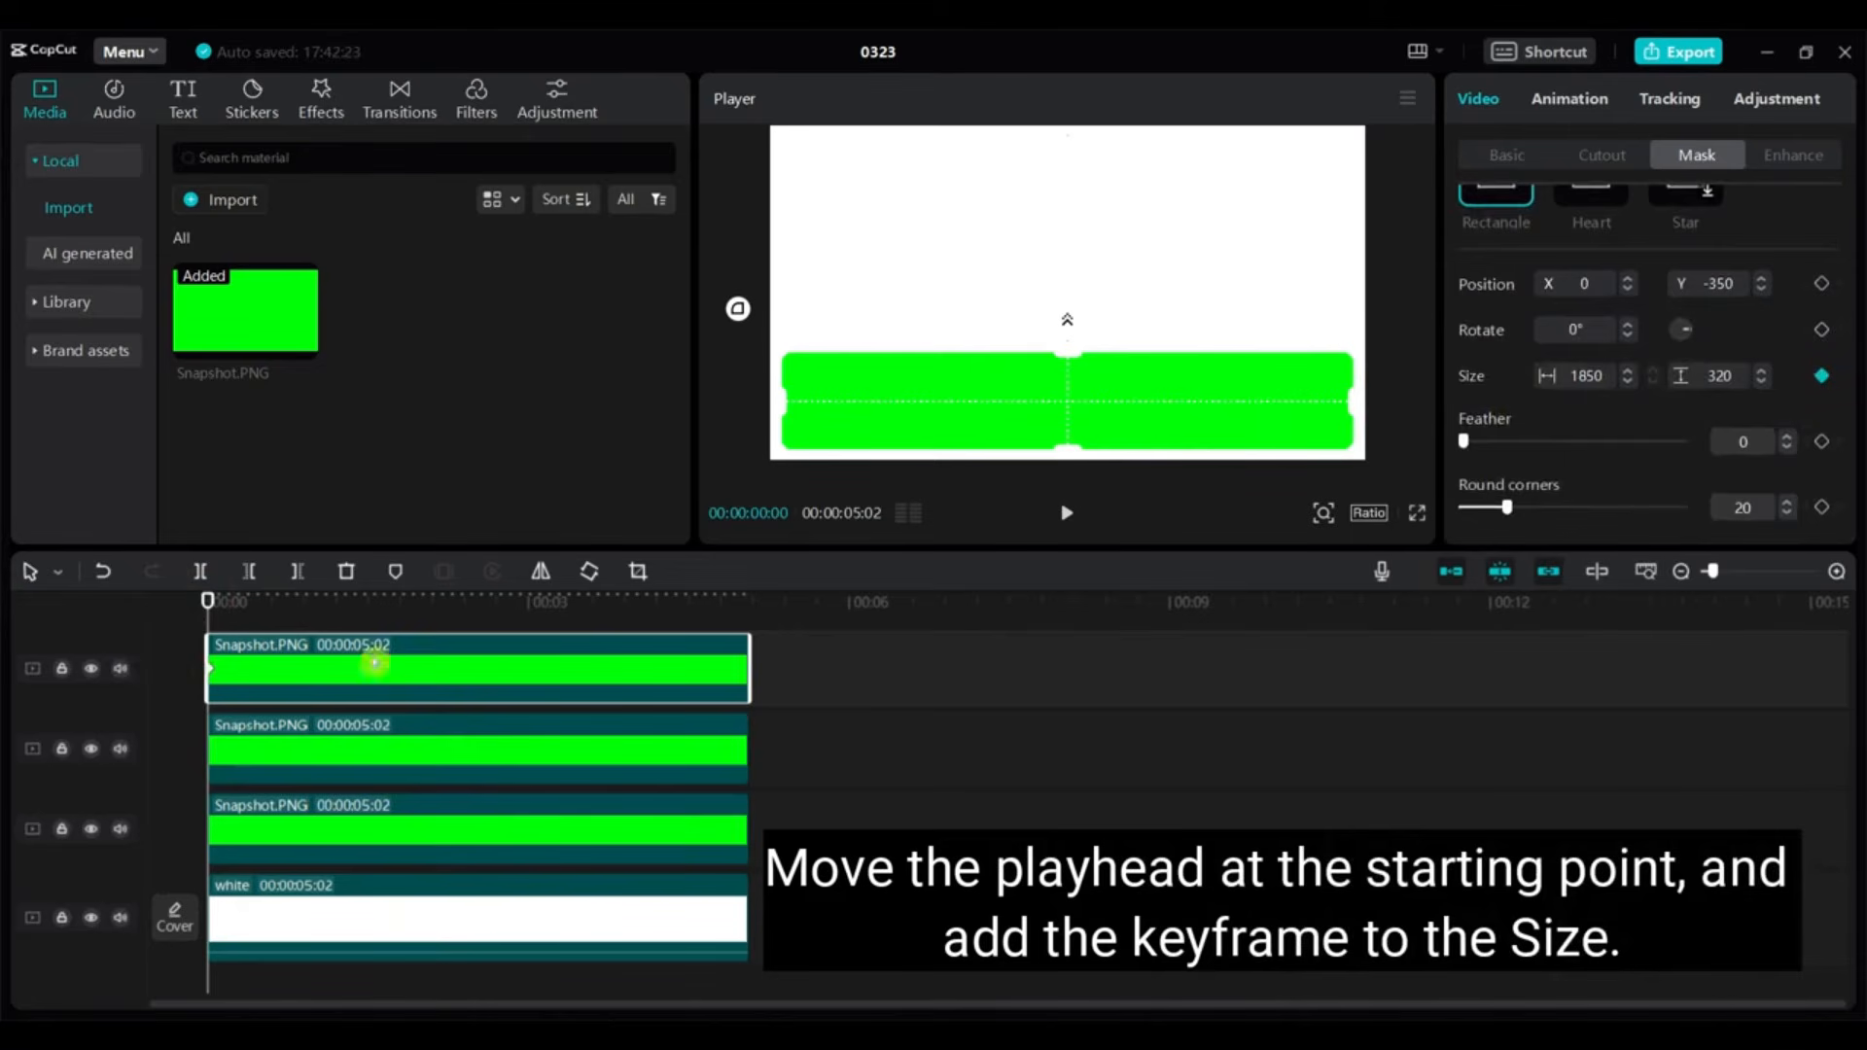
pyautogui.moveTo(207, 601); pyautogui.dragTo(355, 621)
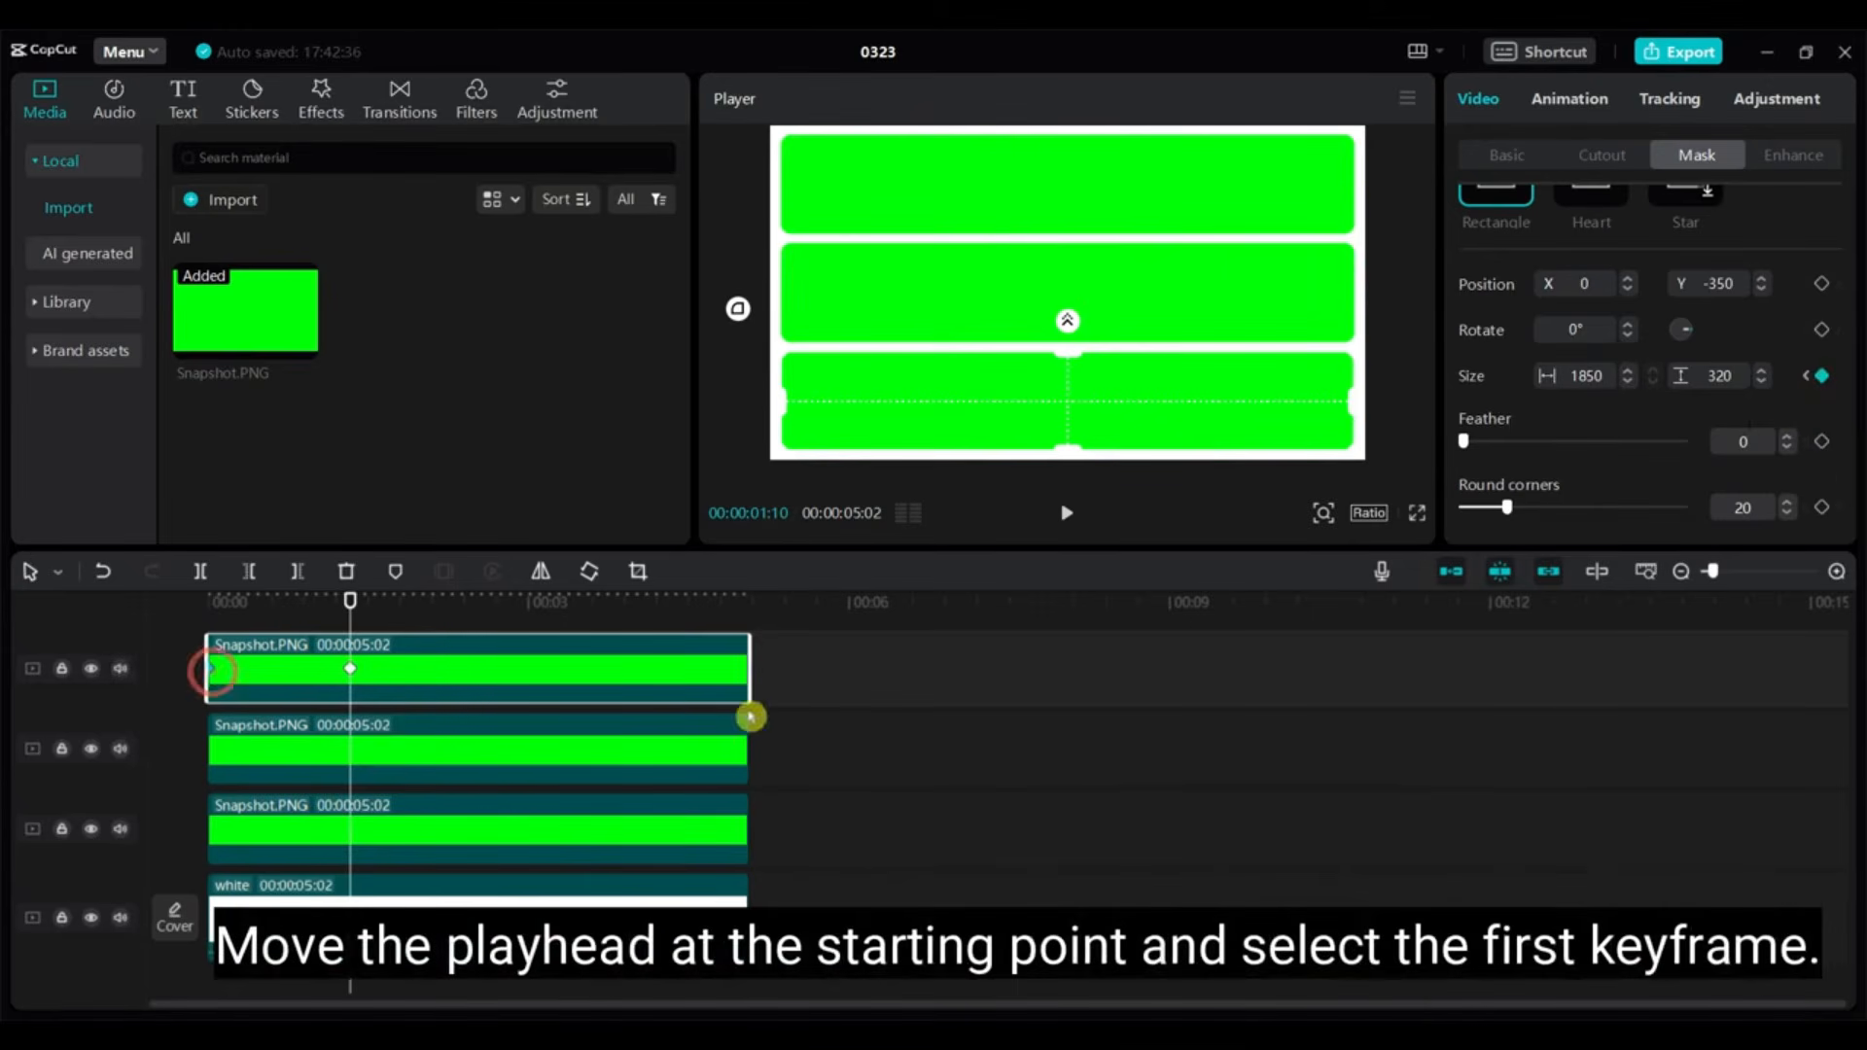
# Set the mask width to 1 at the first Size keyframe of the bottom green bar's clip
pyautogui.moveTo(349, 606); pyautogui.dragTo(198, 606)
pyautogui.doubleClick(1586, 376)
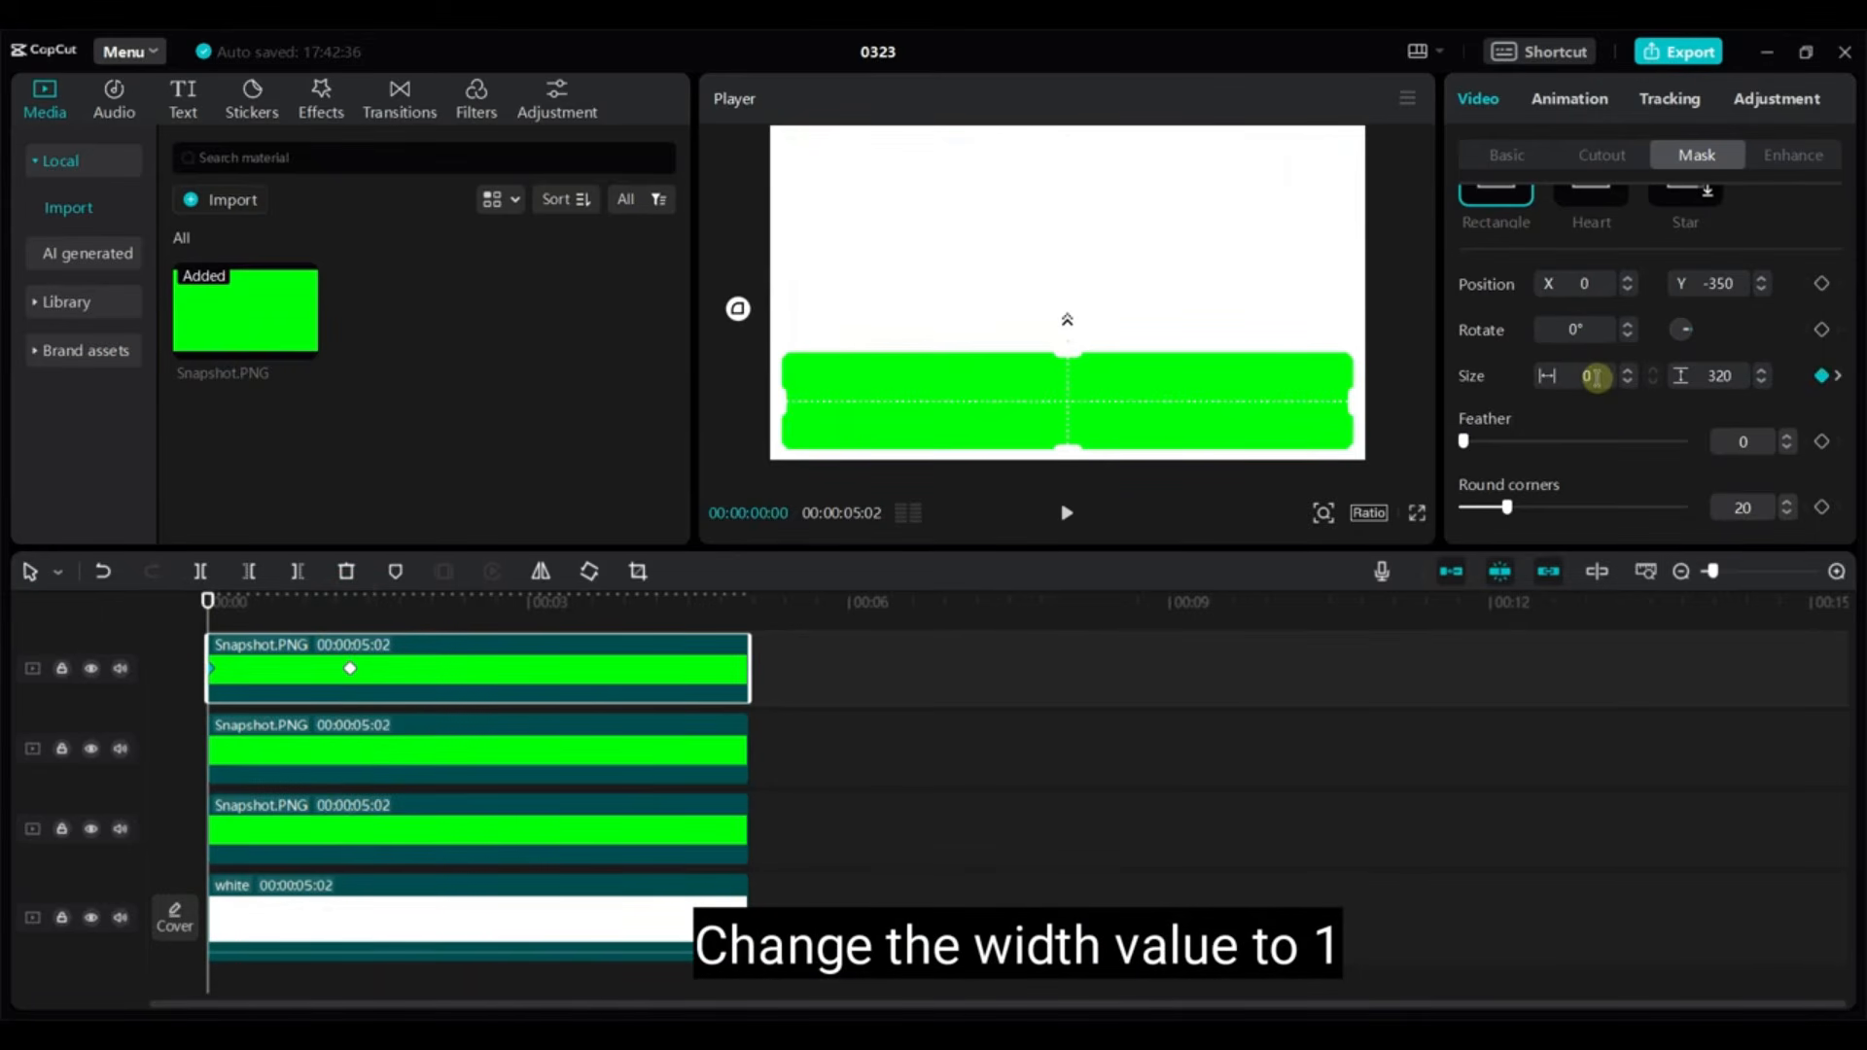
pyautogui.write('1')
pyautogui.press('Return')
# Play the three-bar opening animation from the start of the timeline
pyautogui.click(958, 800)
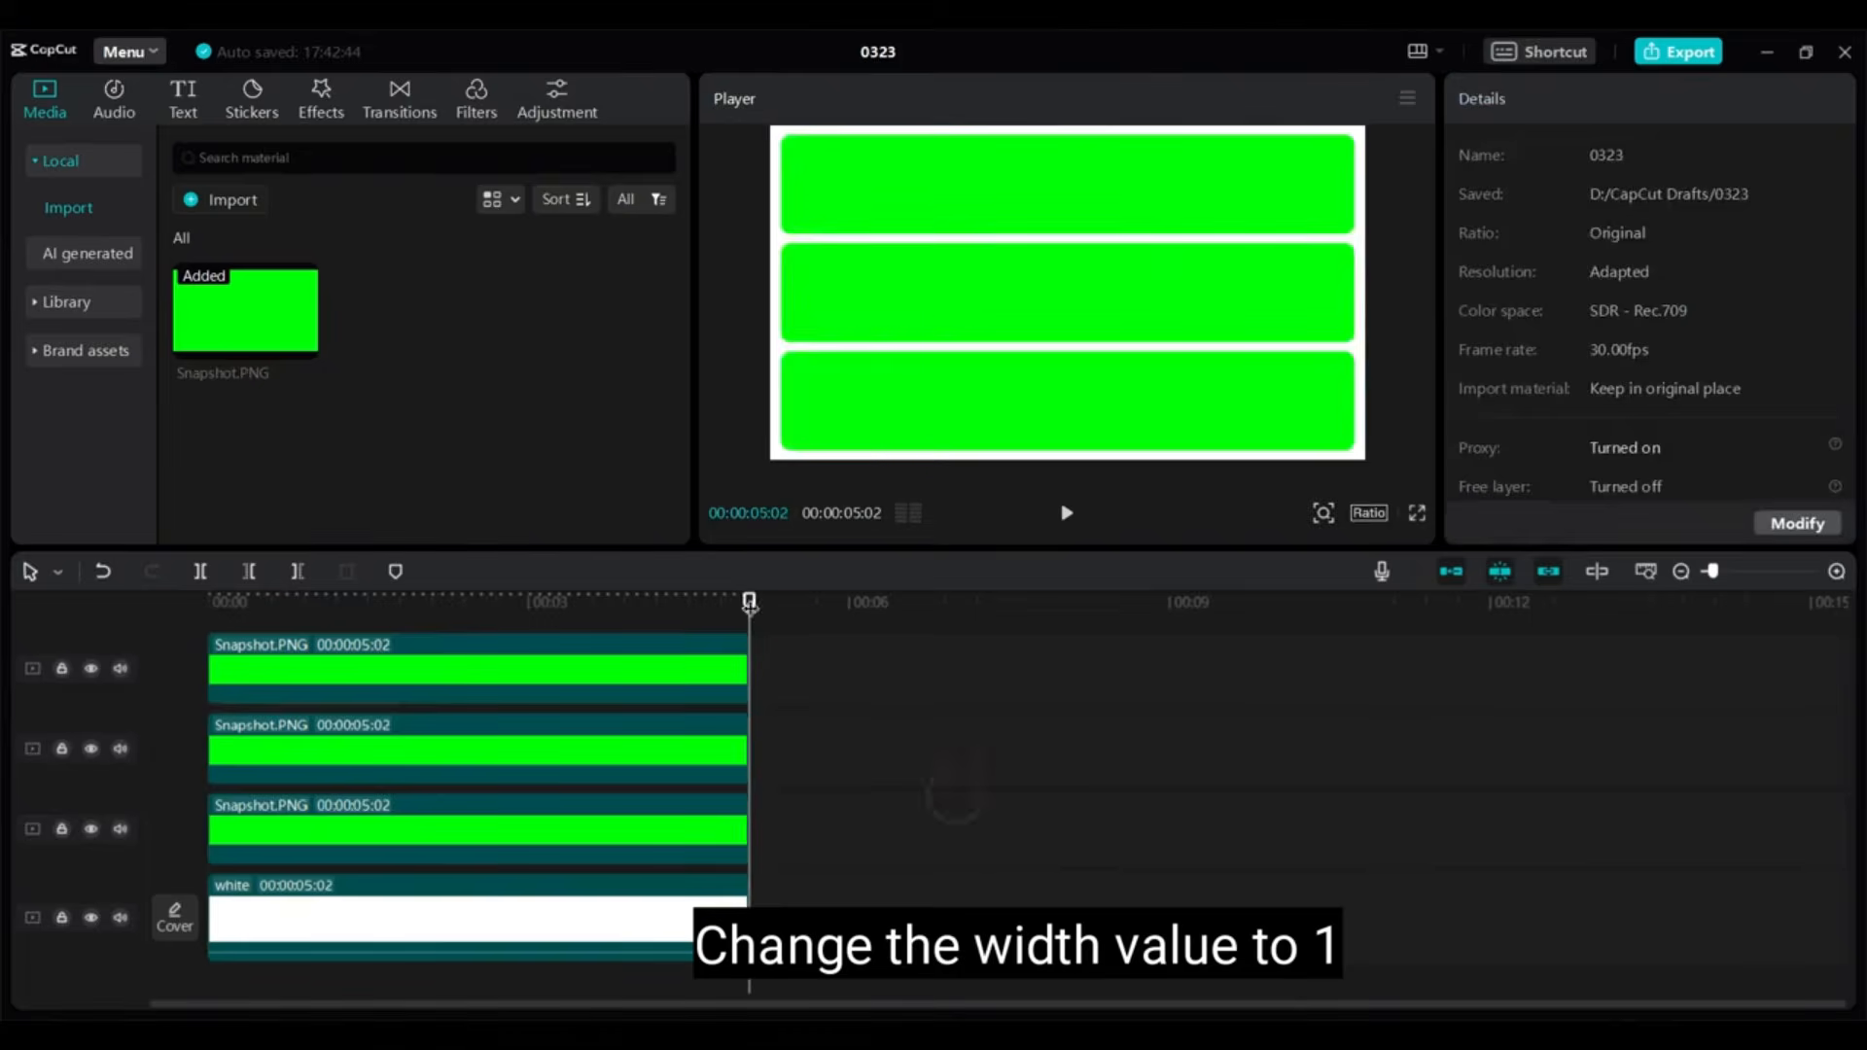
pyautogui.moveTo(750, 600); pyautogui.dragTo(278, 643)
pyautogui.click(1068, 515)
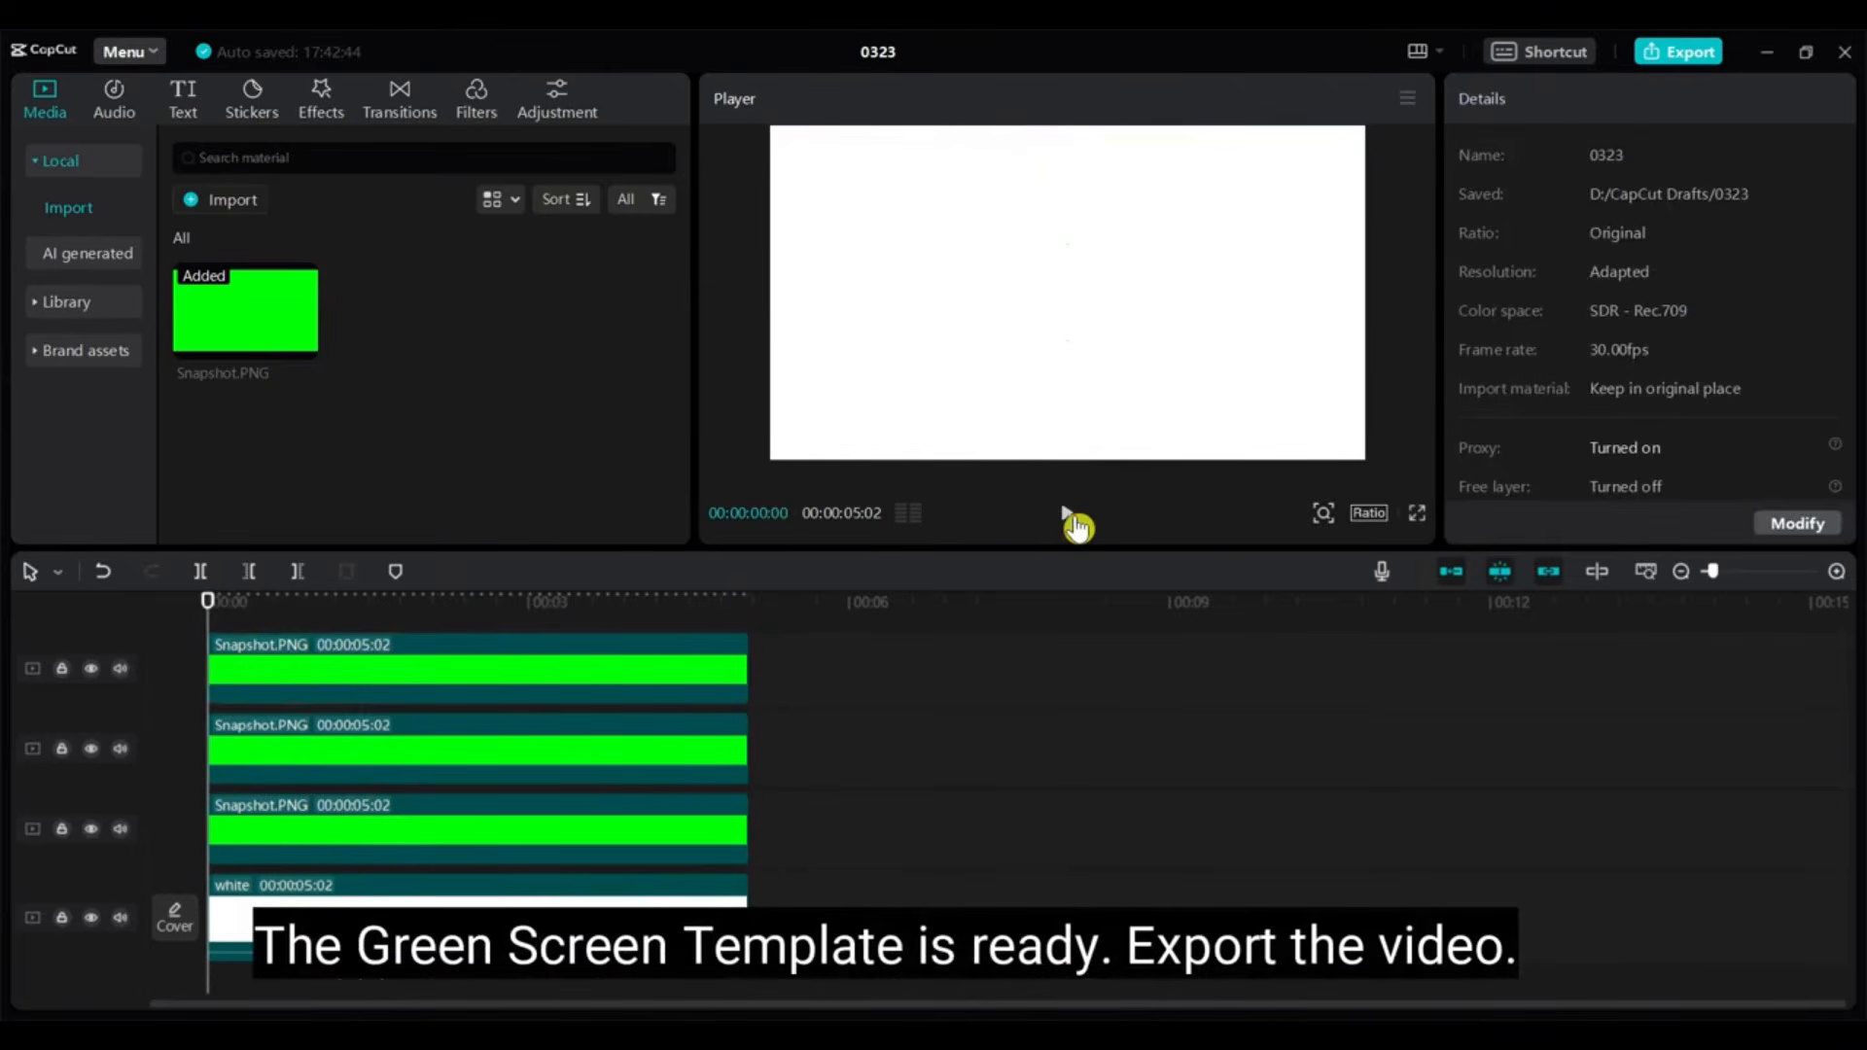
# Export the template as "Split Screen" to the Split Screen 4 folder, using 1080P, H.264, mp4 and 30fps
pyautogui.hotkey('ctrl', 'e')
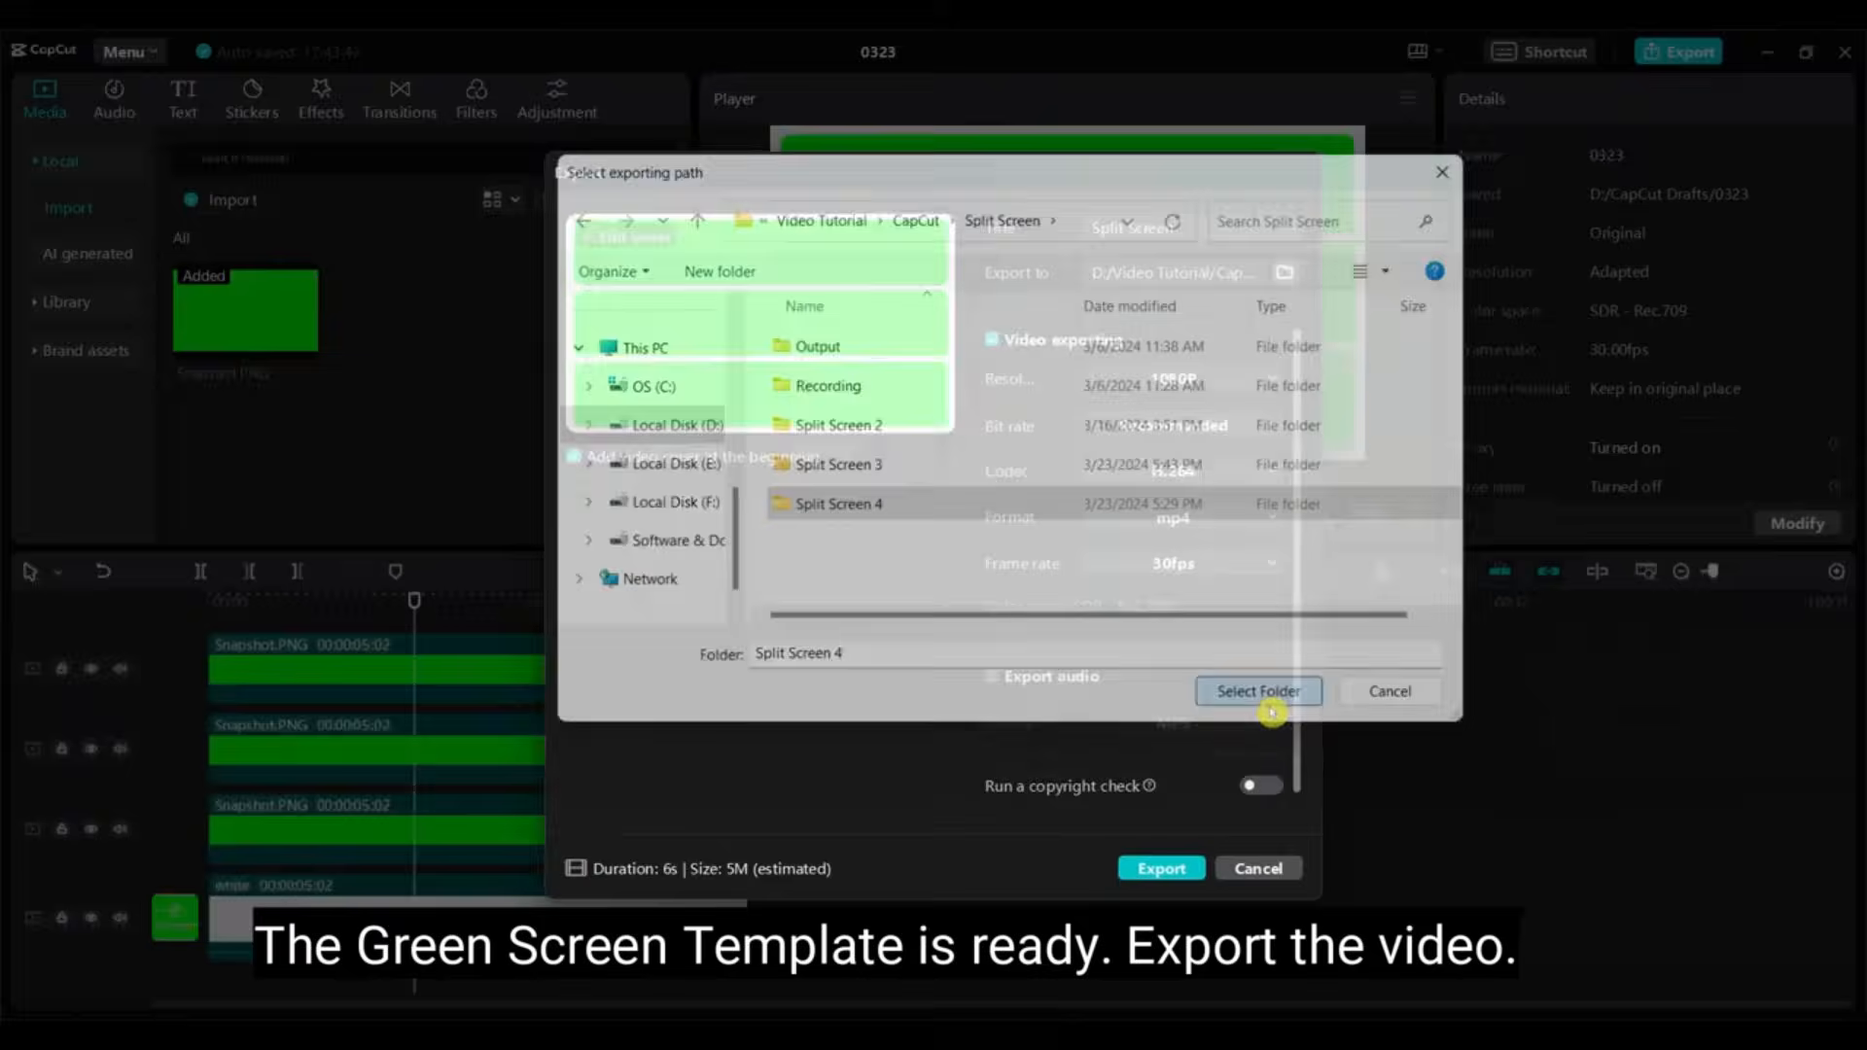
pyautogui.click(1267, 687)
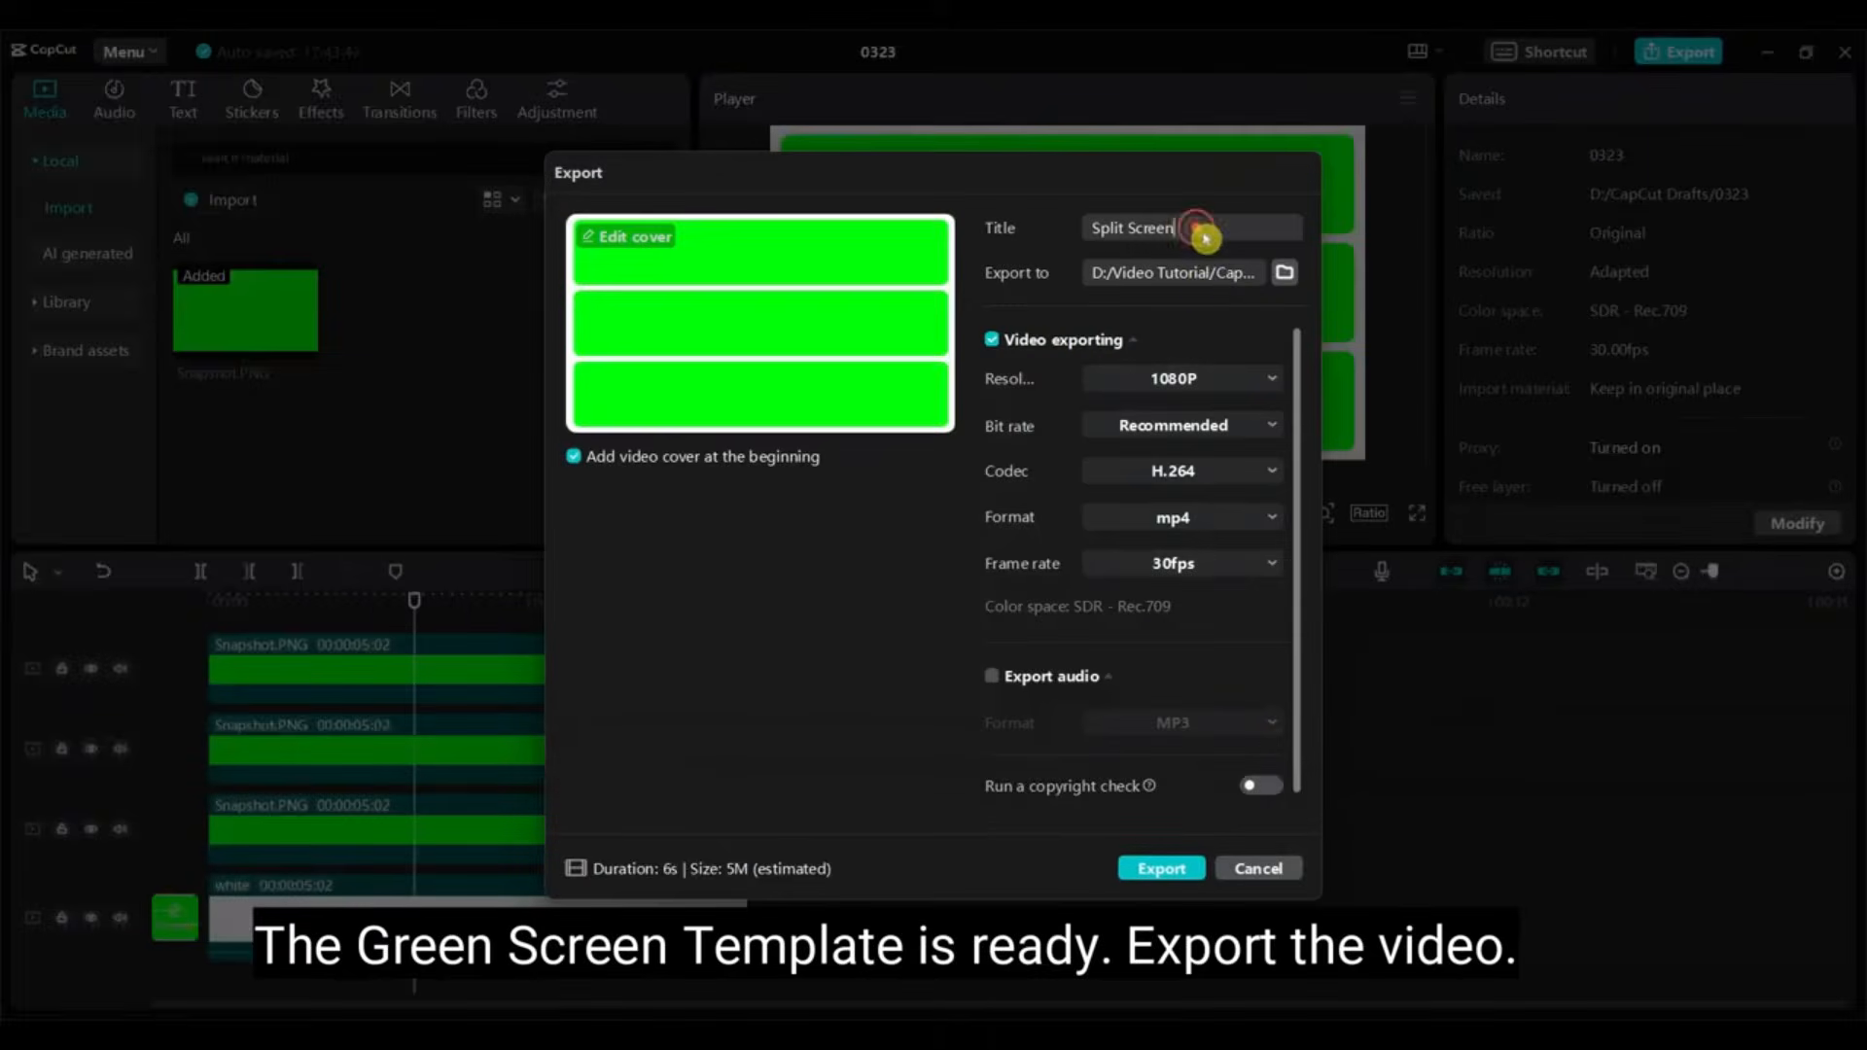
pyautogui.click(1161, 868)
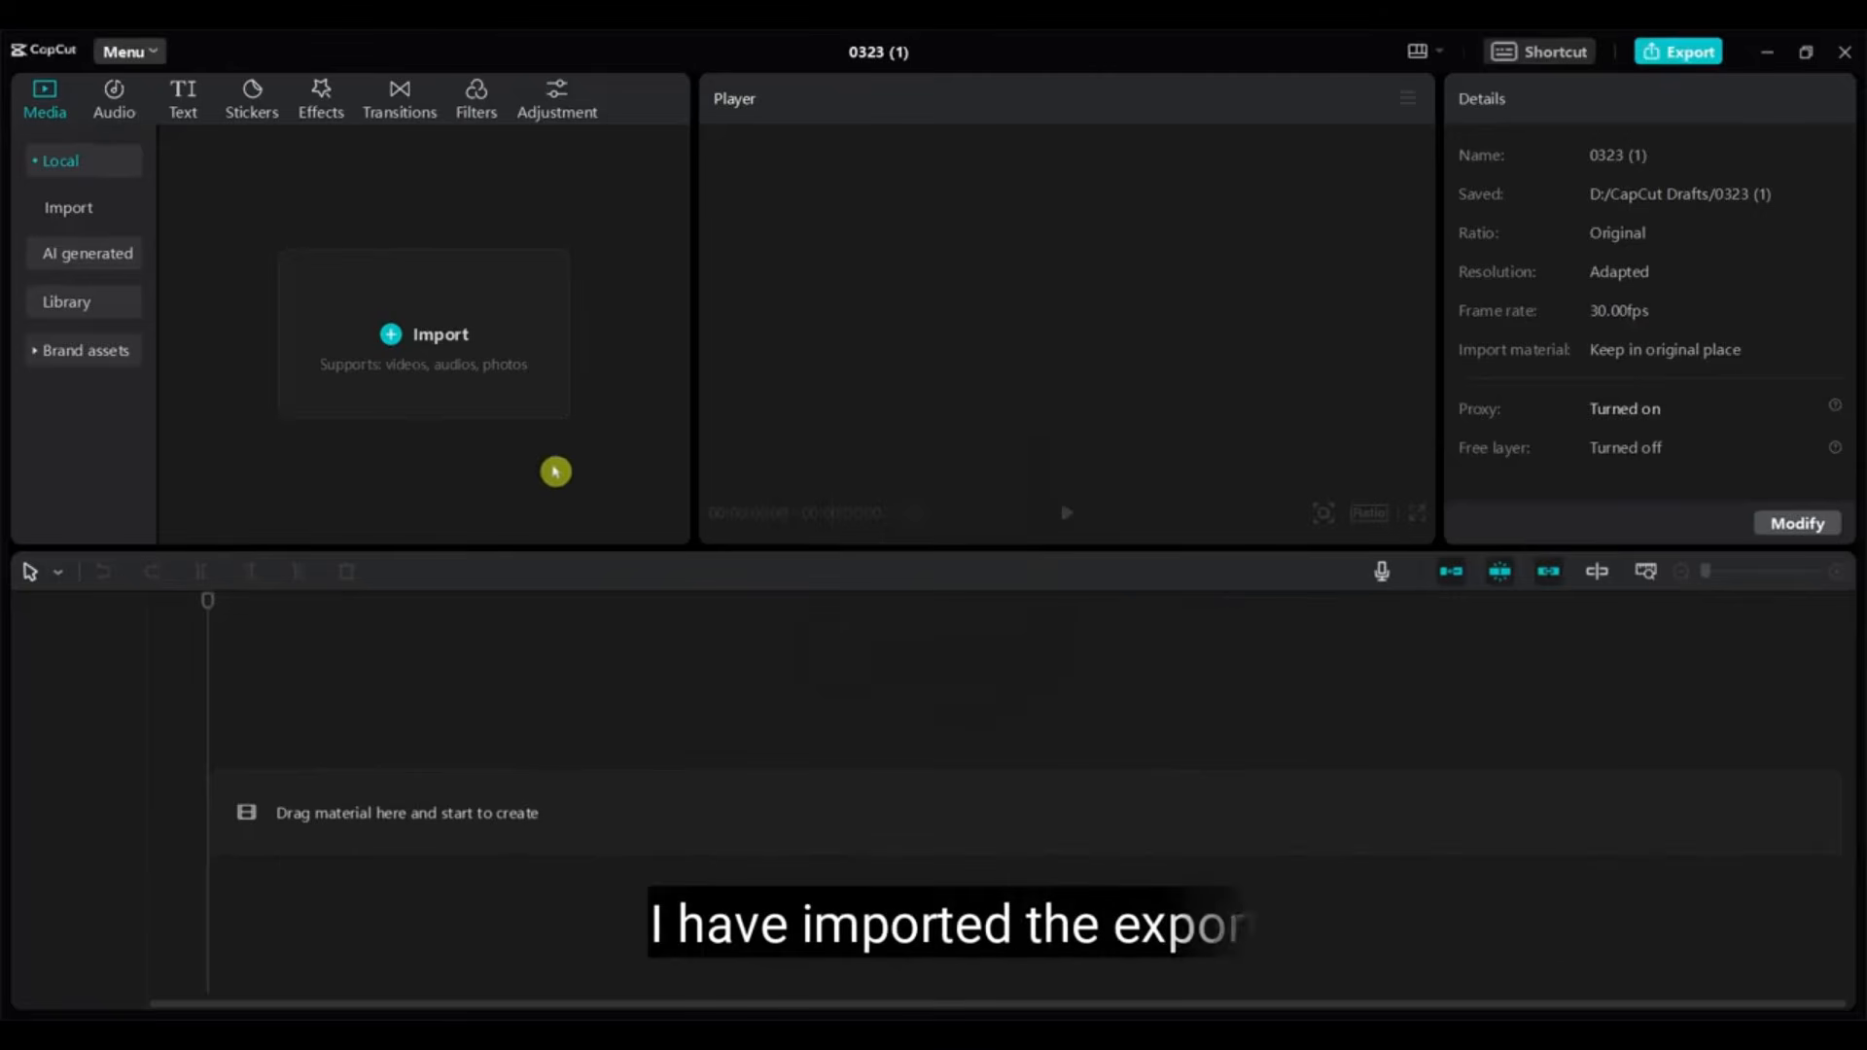
# Import Split Screen.mp4 from the Split Screen folder into the new project and place it at the timeline start, above the main track
pyautogui.click(416, 352)
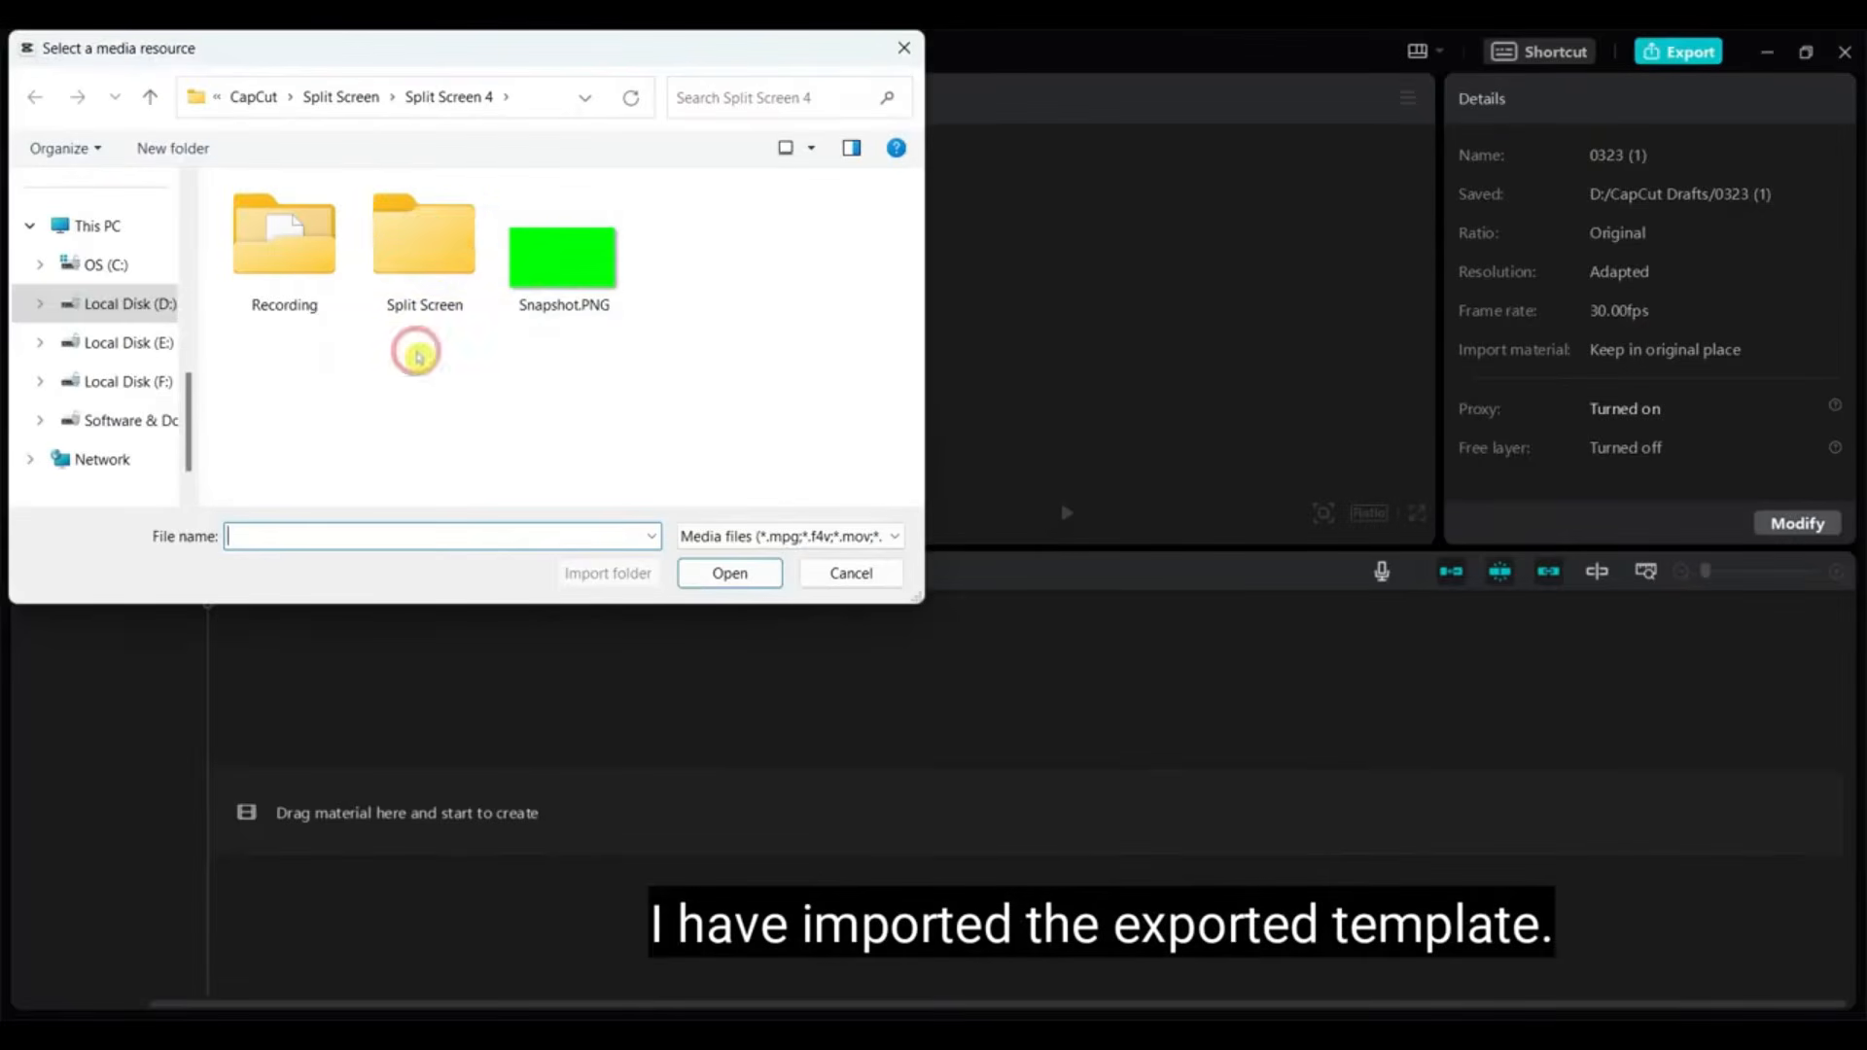
pyautogui.doubleClick(424, 243)
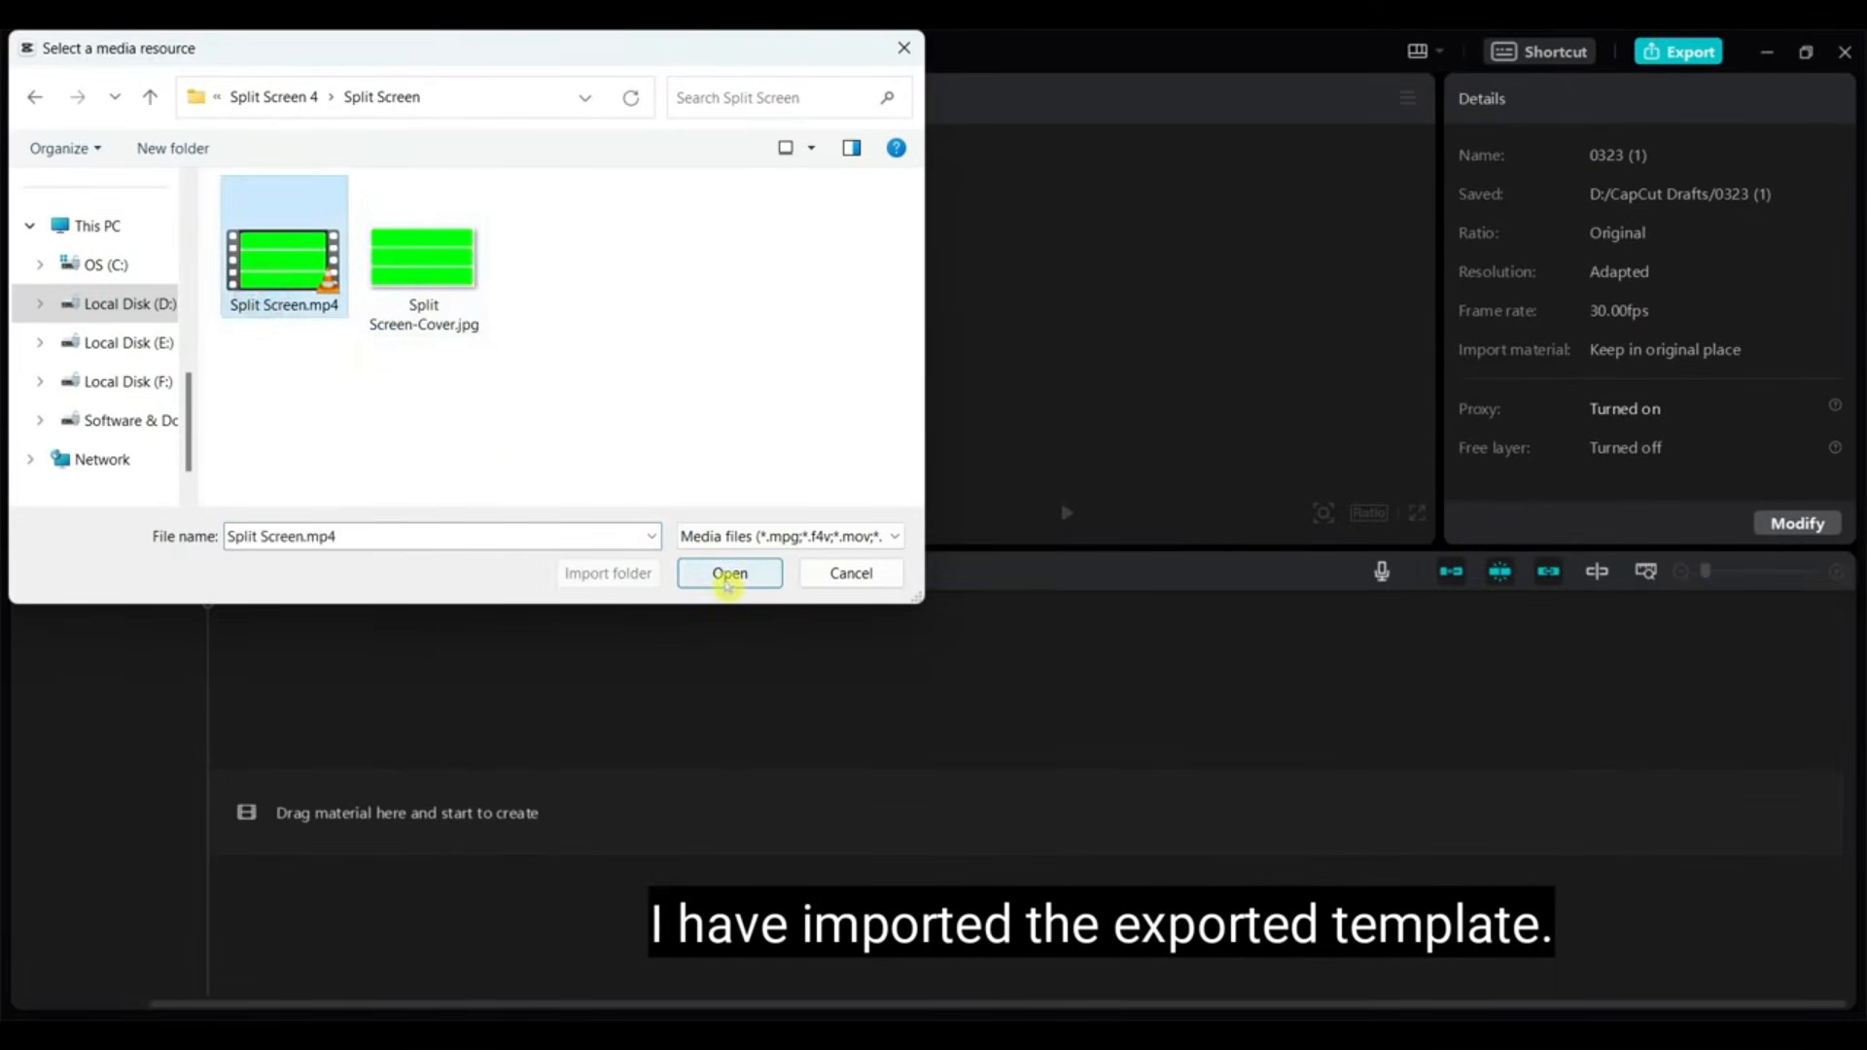
pyautogui.click(729, 573)
pyautogui.moveTo(245, 309); pyautogui.dragTo(245, 700)
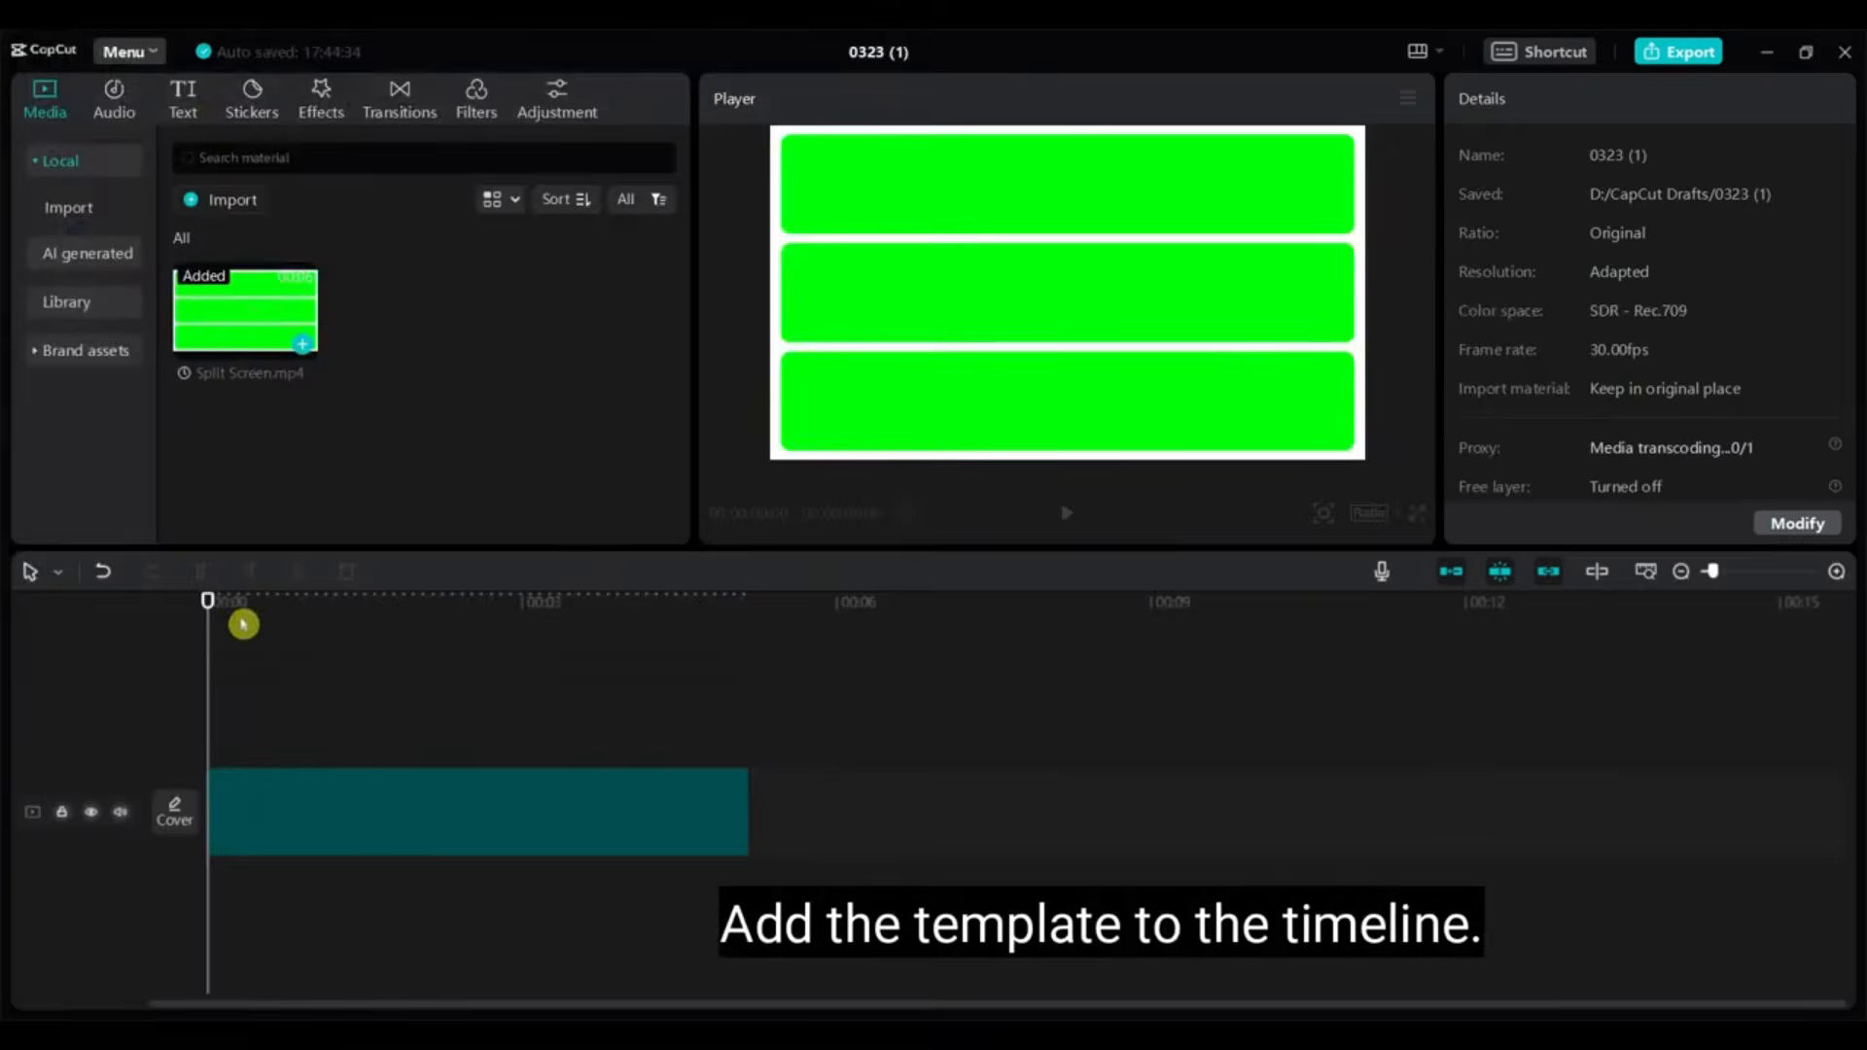
pyautogui.moveTo(243, 623)
pyautogui.mouseDown()
pyautogui.moveTo(400, 617)
pyautogui.moveTo(208, 629)
pyautogui.mouseUp()
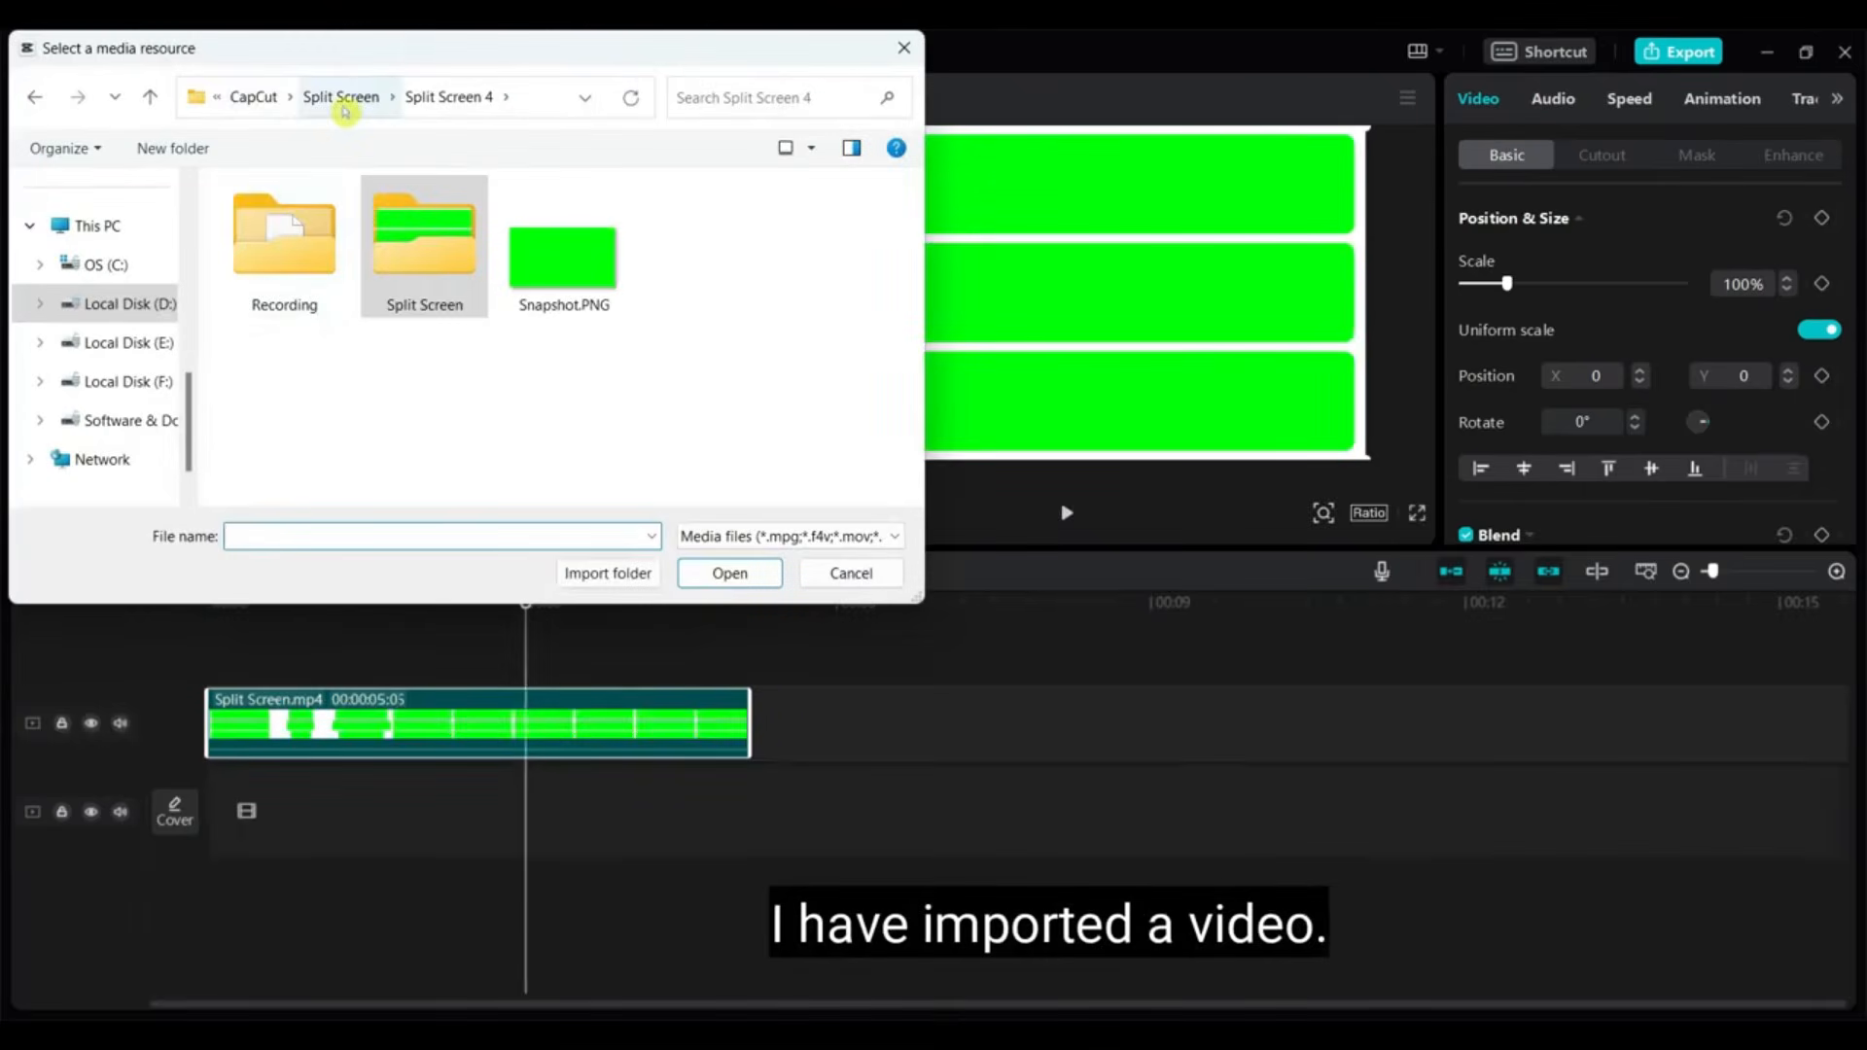
# Import the child cycling video from the parent Split Screen folder and place it on the main track beneath the template
pyautogui.click(344, 110)
pyautogui.doubleClick(573, 253)
pyautogui.scroll(-1, 791, 359)
pyautogui.scroll(1, 792, 359)
pyautogui.doubleClick(320, 253)
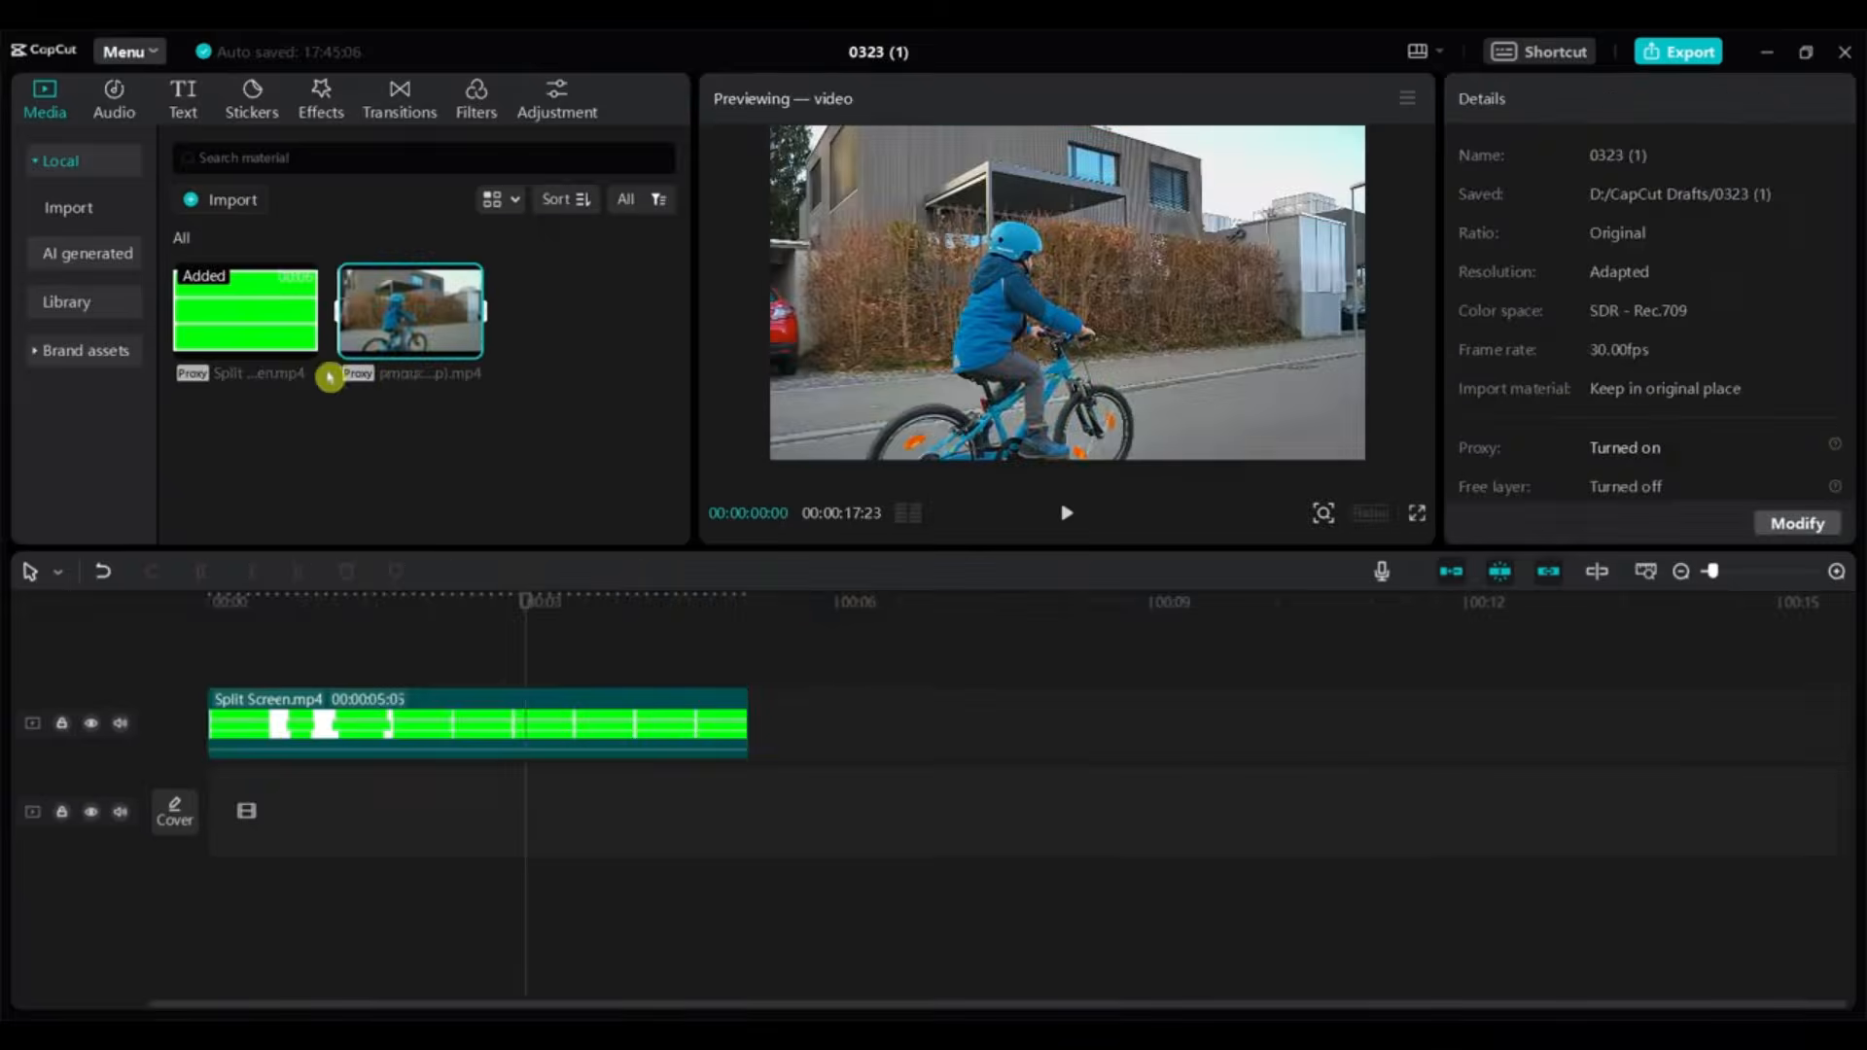
pyautogui.moveTo(333, 369); pyautogui.dragTo(604, 846)
# Split the cycling video at 00:00:11:01 and shorten it to the template's length of 00:00:05:05
pyautogui.moveTo(525, 599); pyautogui.dragTo(1364, 602)
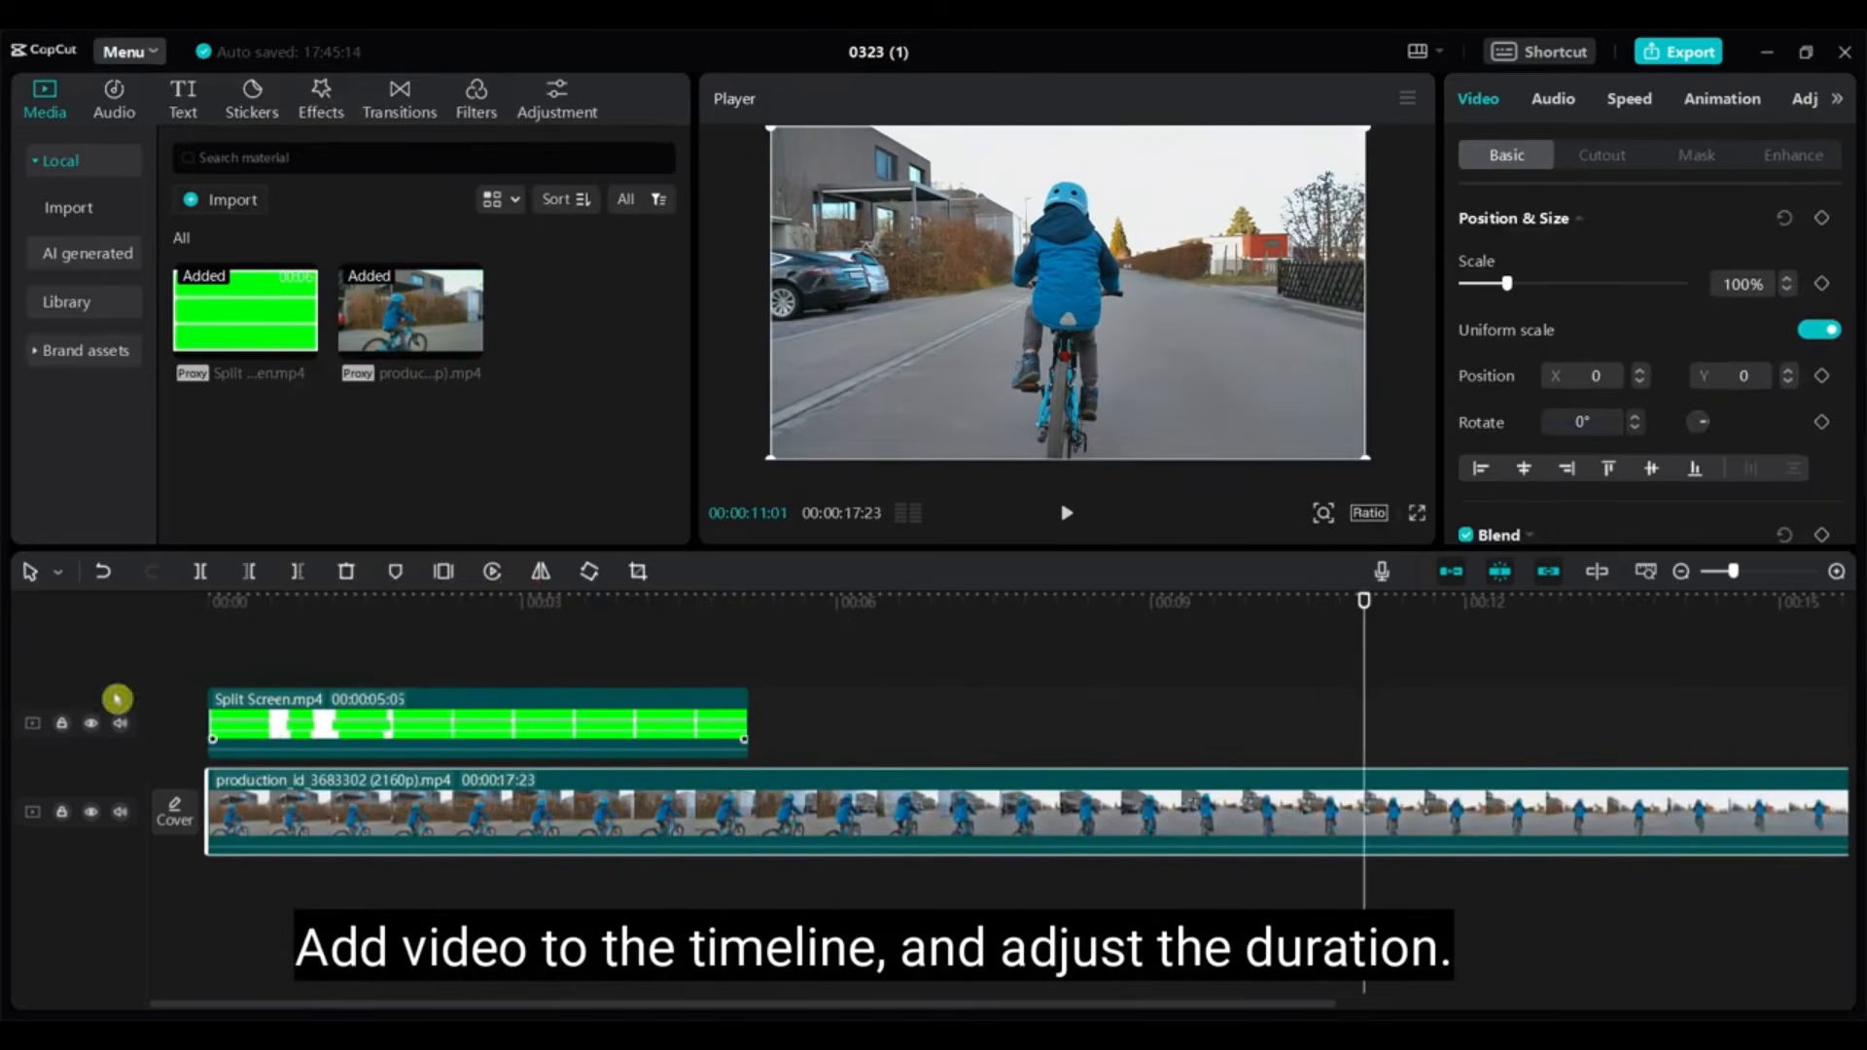
pyautogui.hotkey('ctrl', 'b')
pyautogui.click(1096, 815)
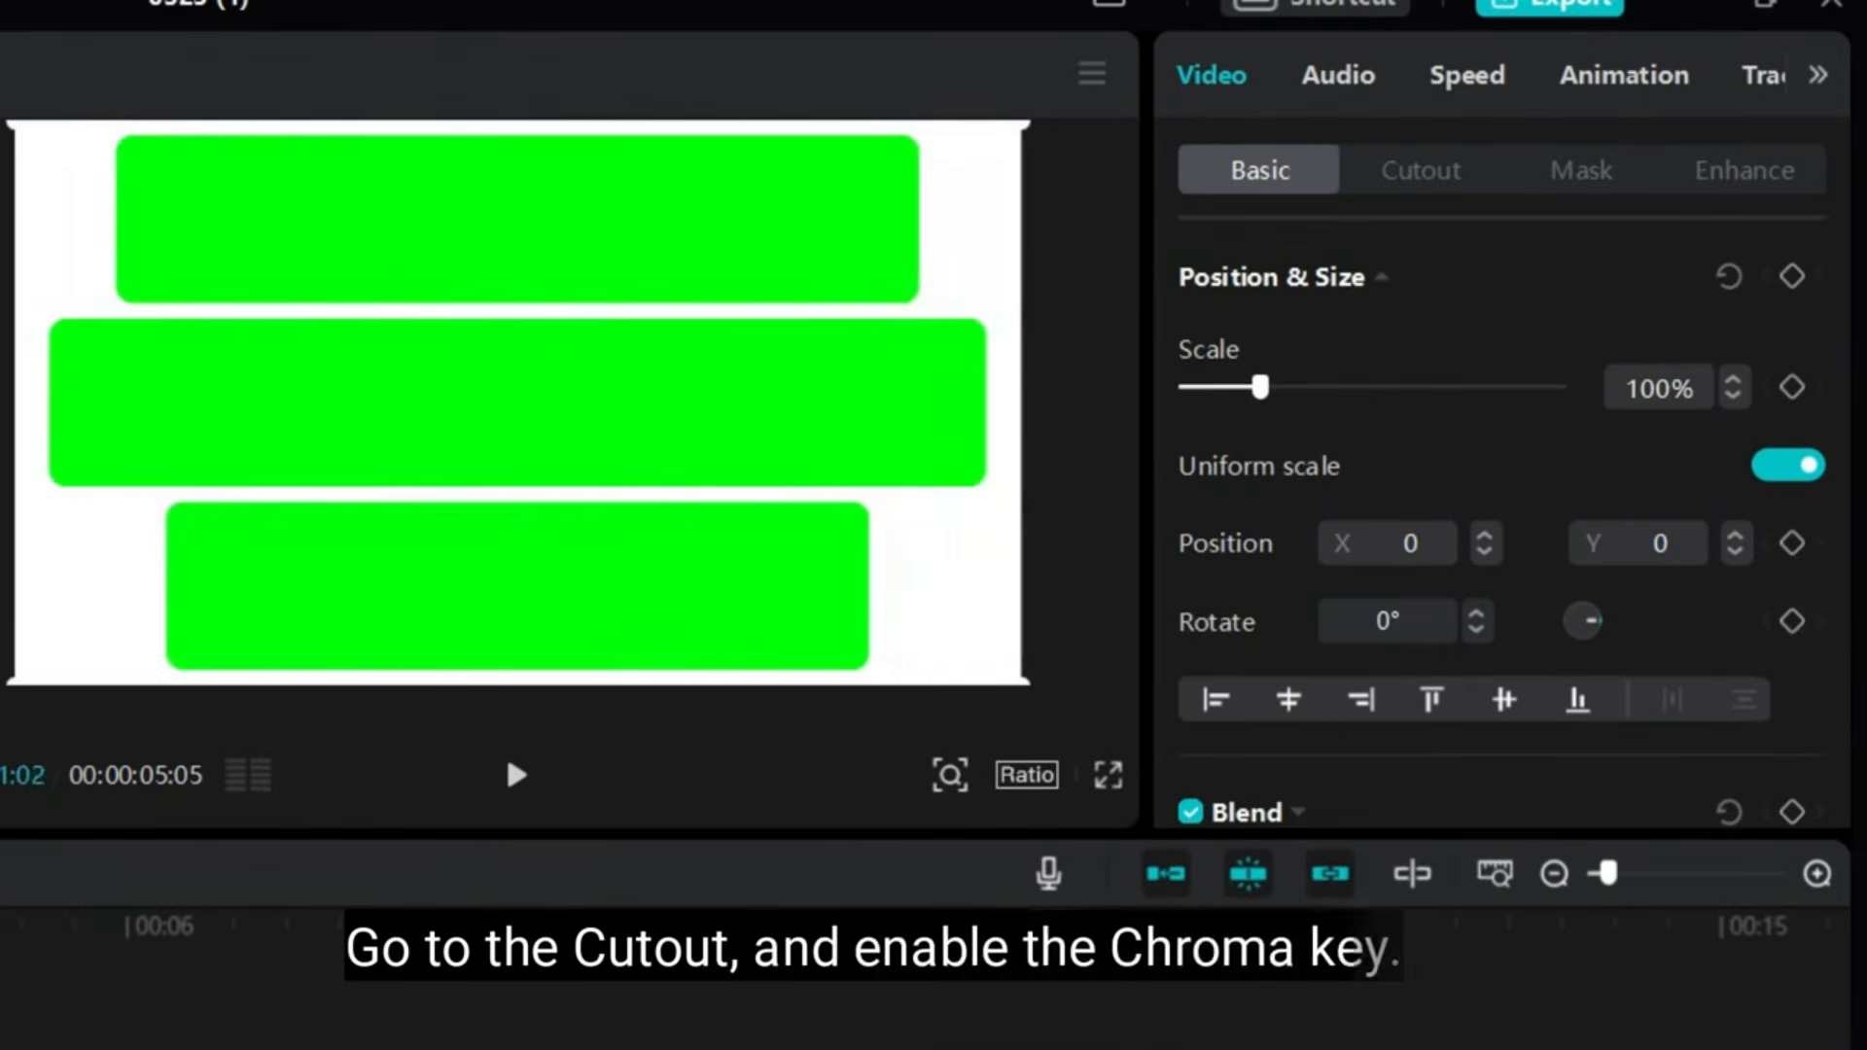
# Enable Chroma key on the template clip, pick the green of the upper bar and raise the Strength to 100
pyautogui.click(1429, 191)
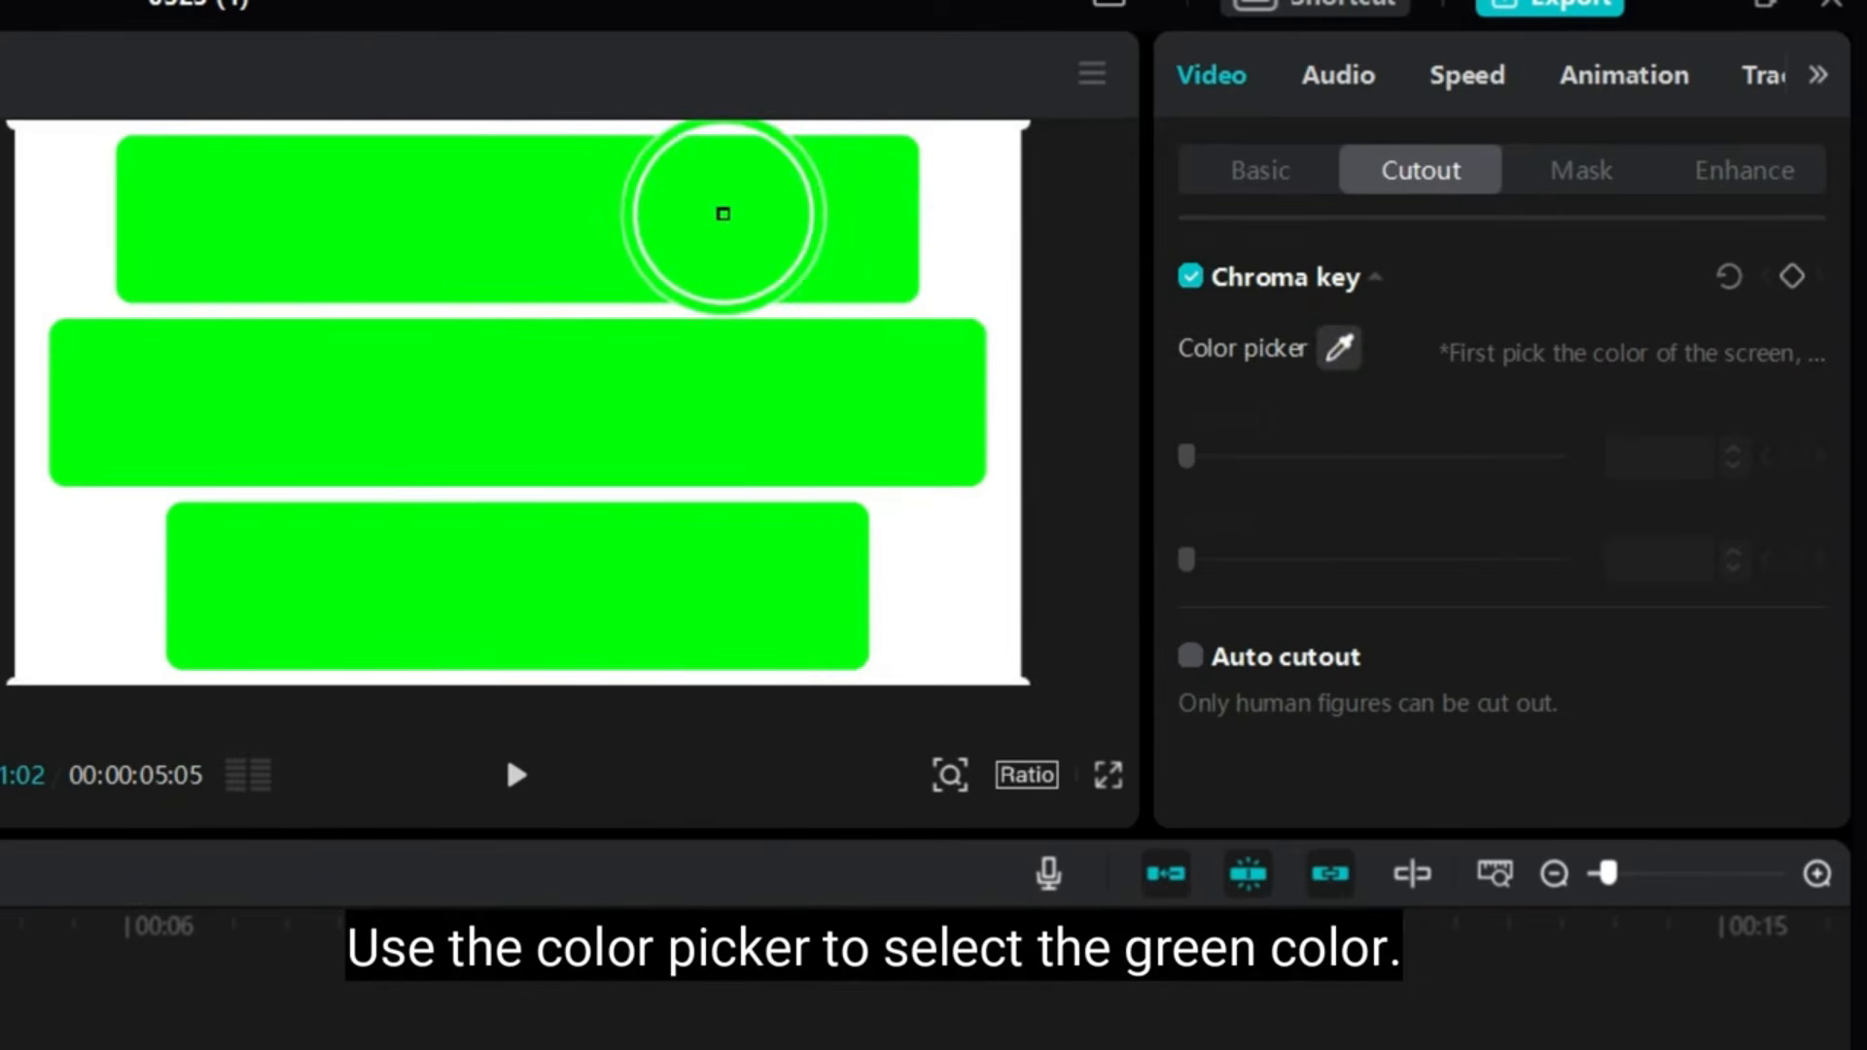
pyautogui.click(698, 214)
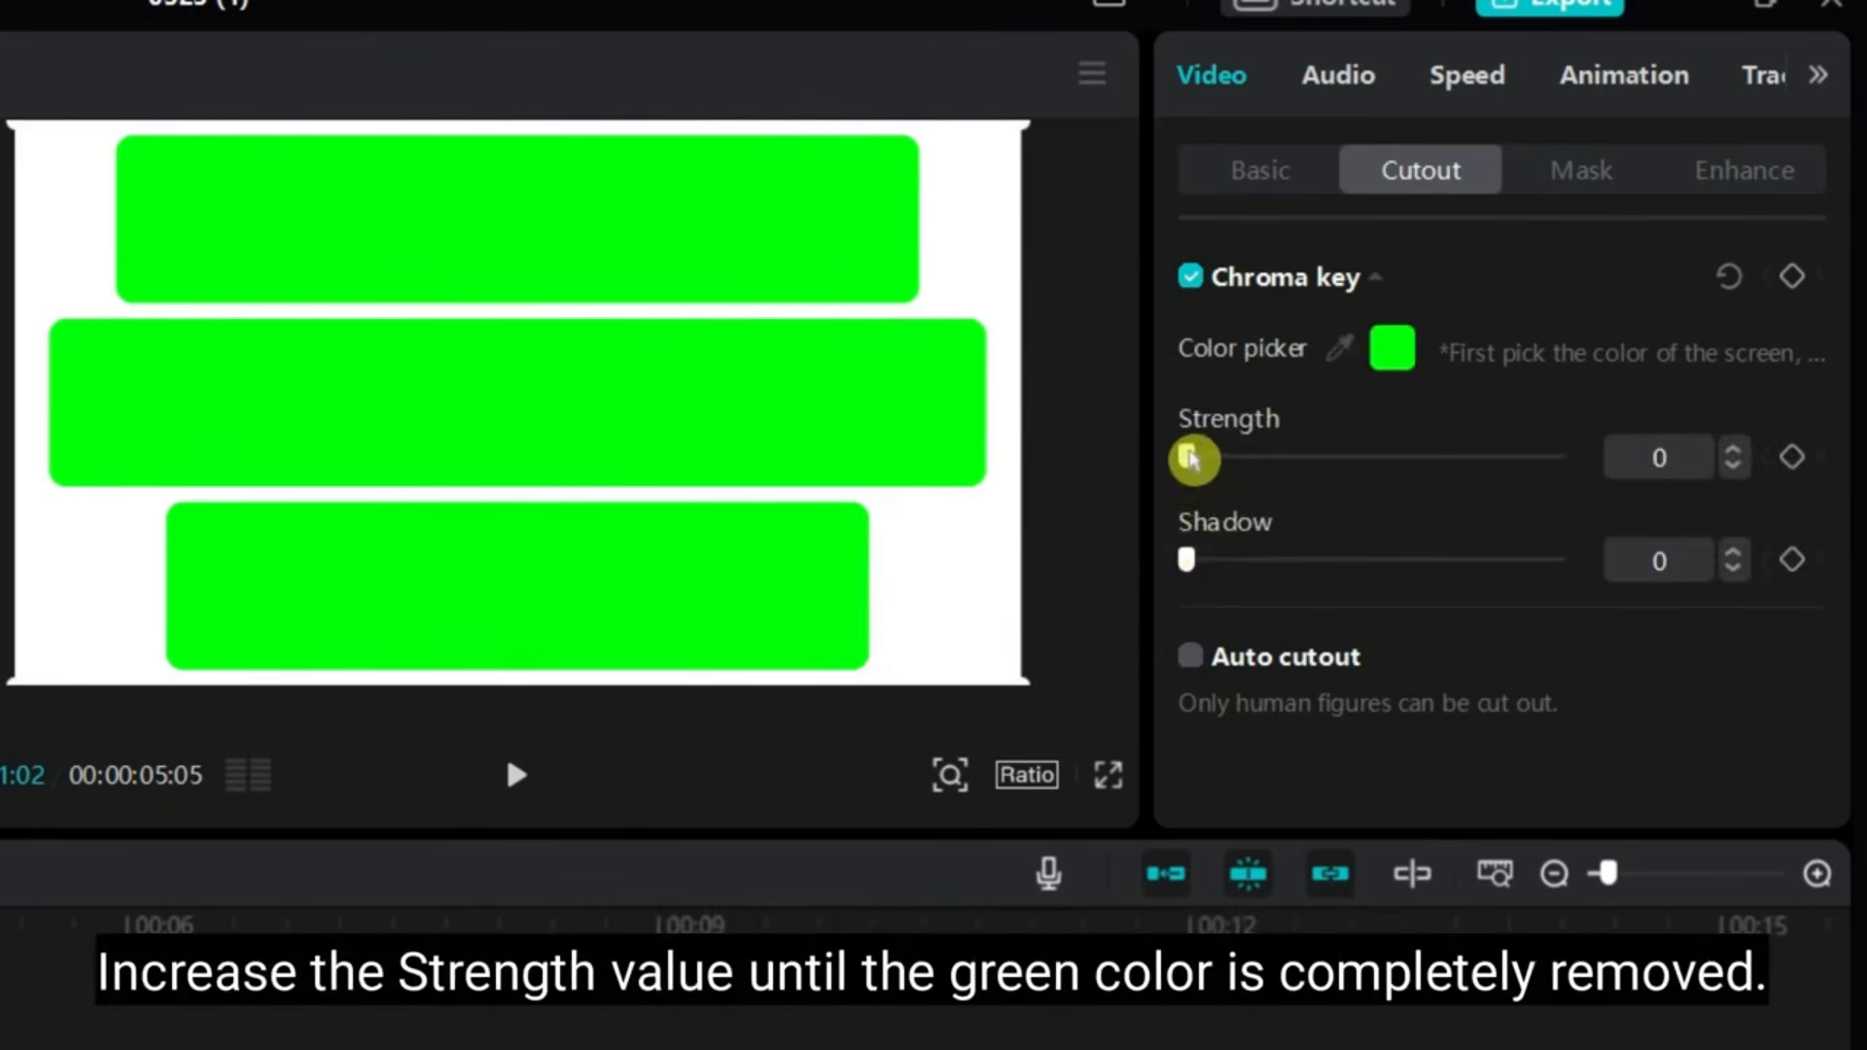
pyautogui.moveTo(1190, 457); pyautogui.dragTo(1274, 460)
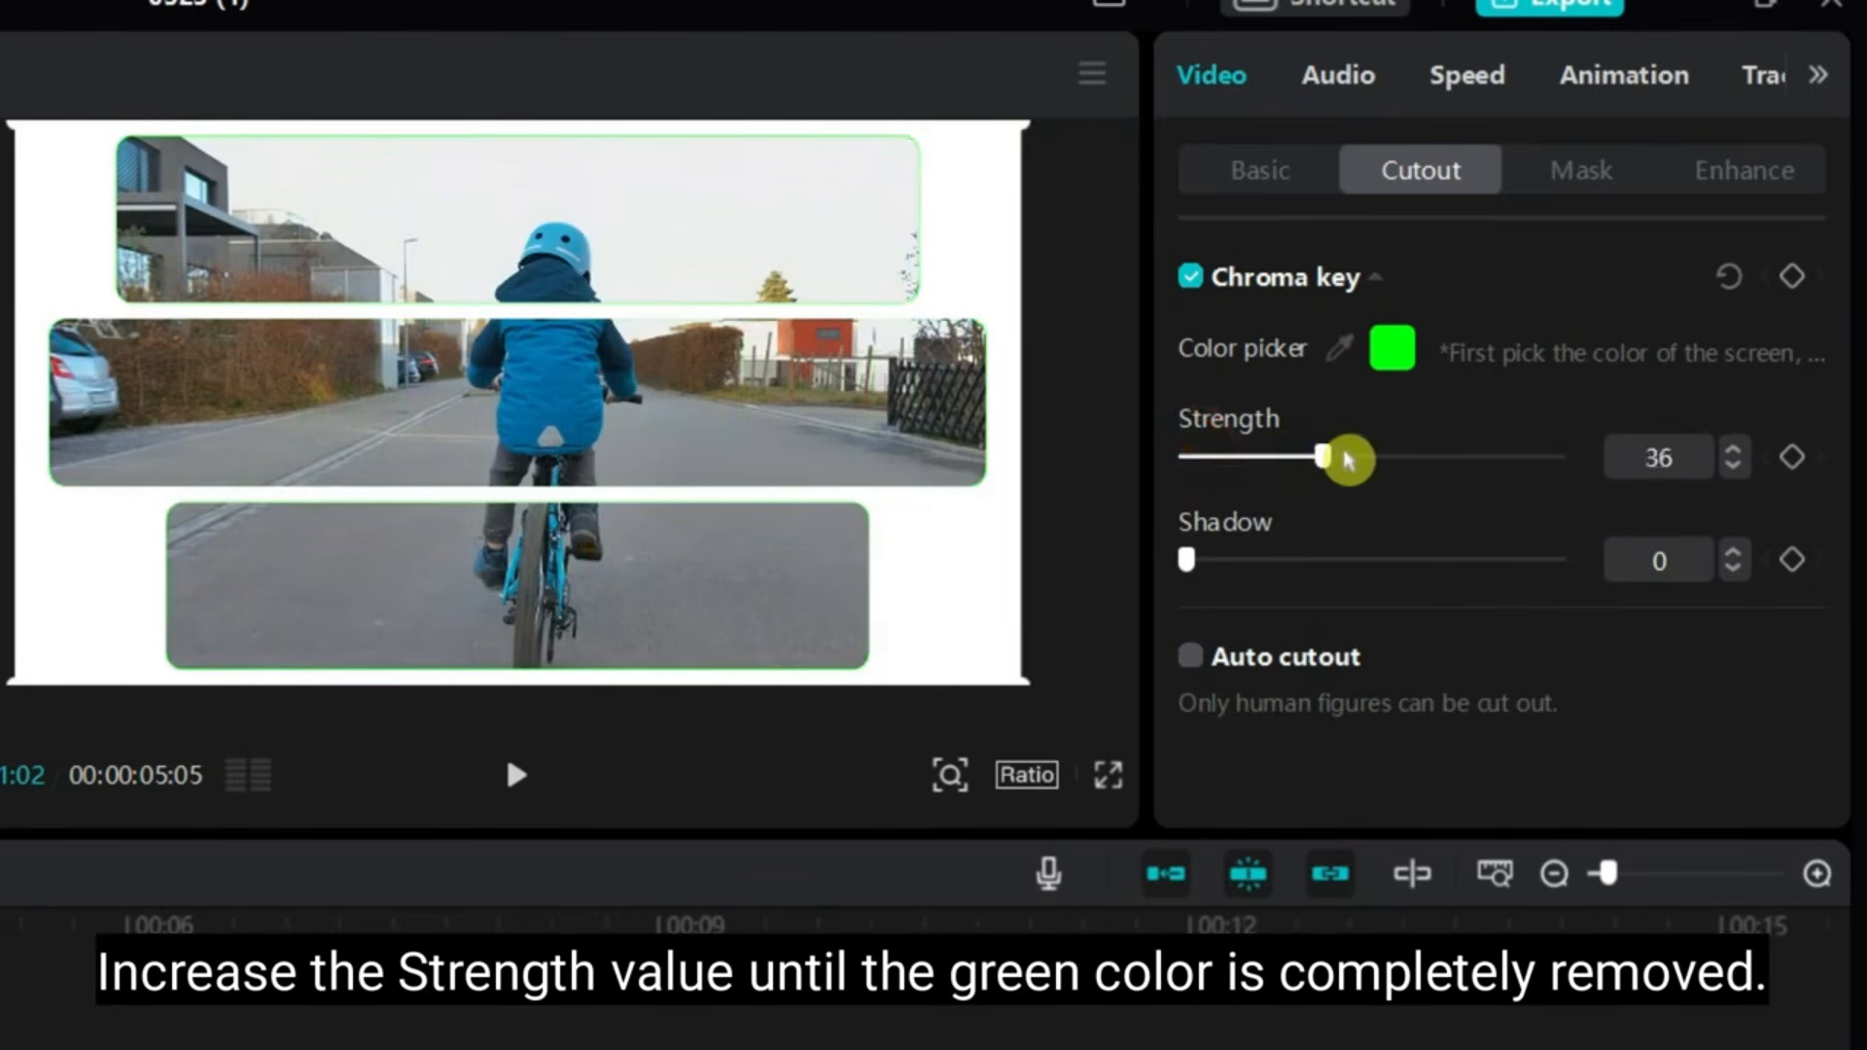
pyautogui.moveTo(1371, 459); pyautogui.dragTo(1594, 463)
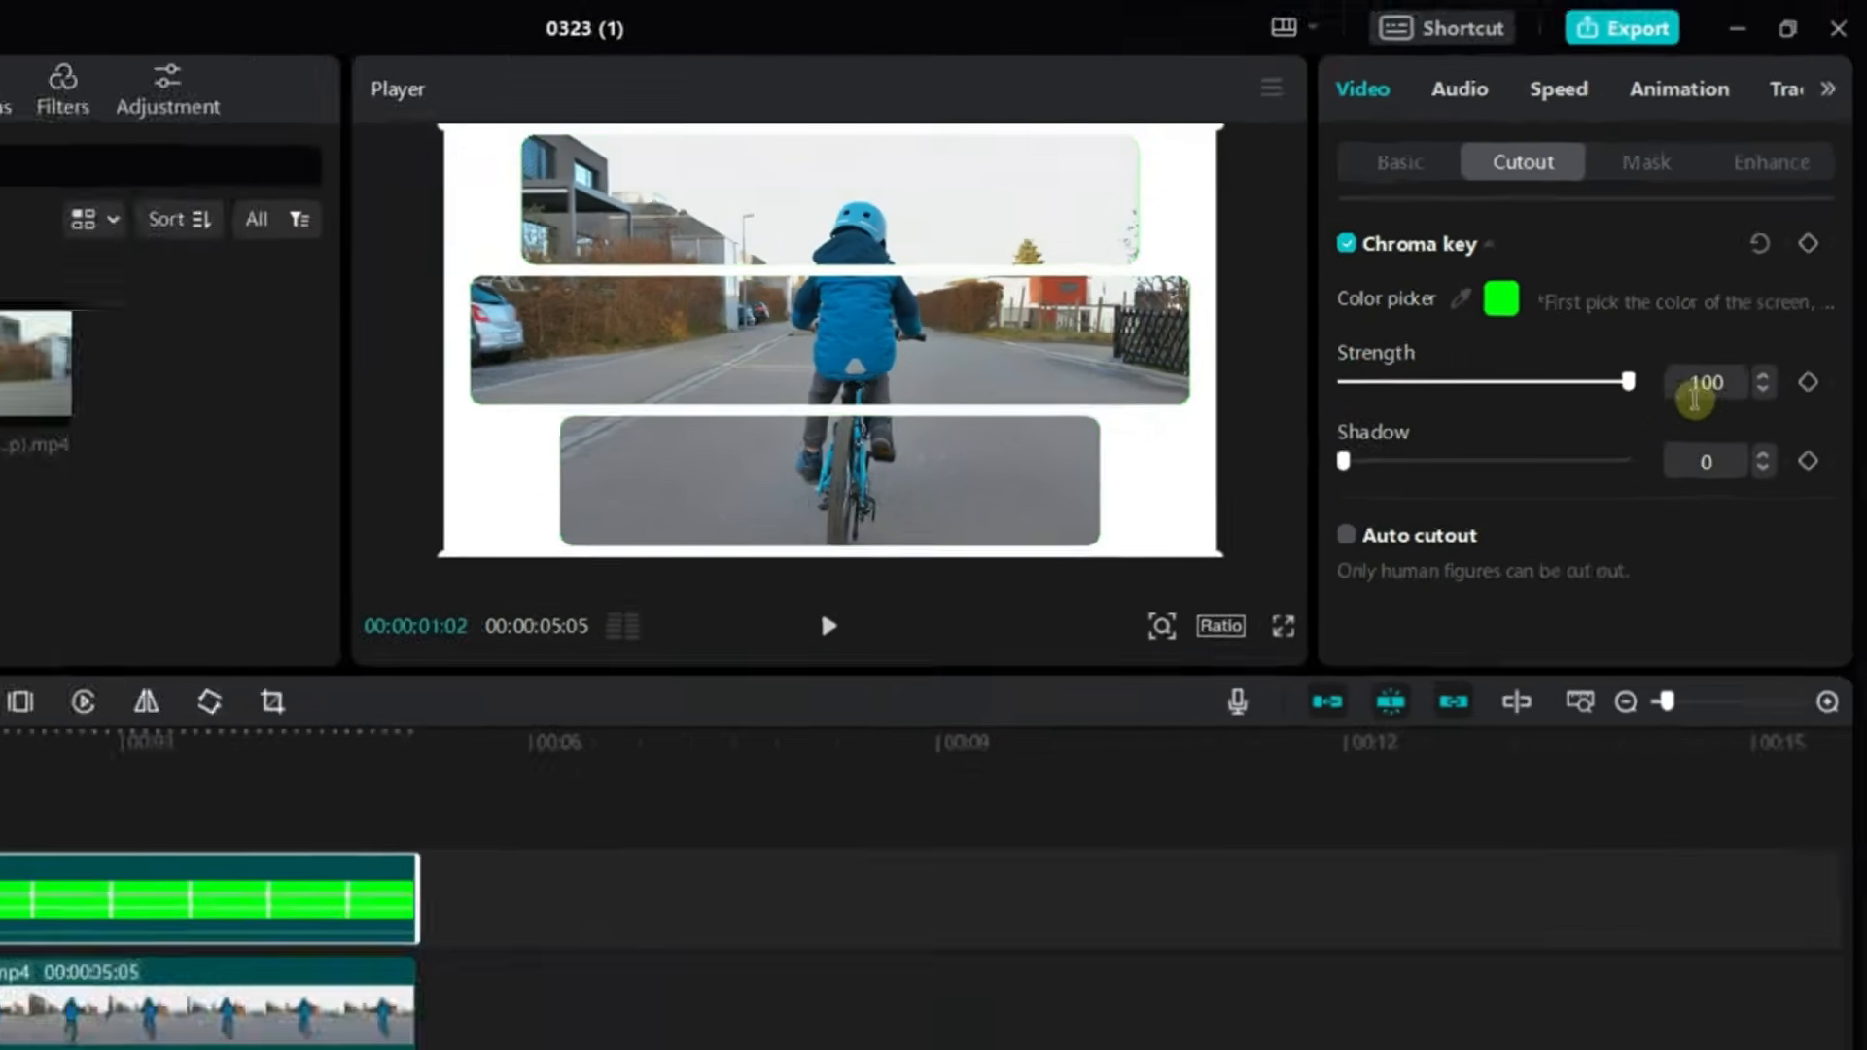
# Reduce the template clip's Blend opacity to 44% in Normal mode and play the composite from the start
pyautogui.moveTo(226, 605); pyautogui.dragTo(385, 681)
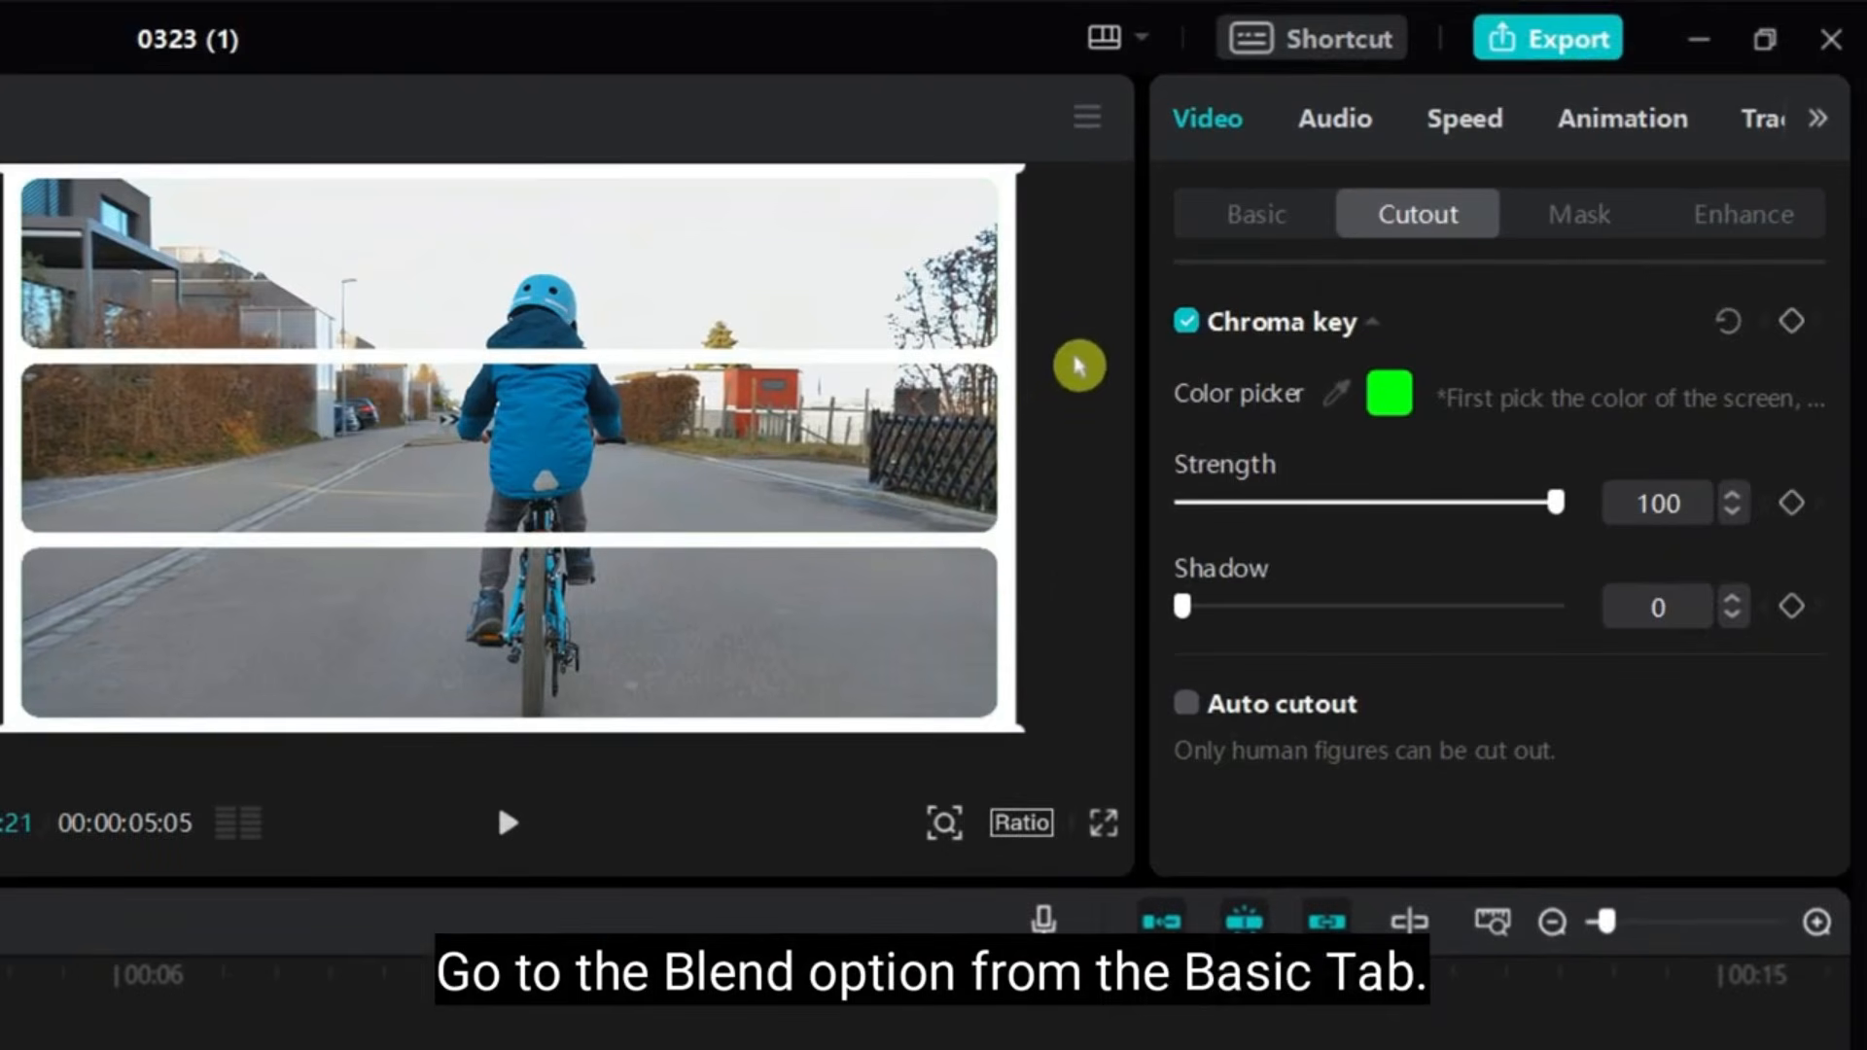
pyautogui.click(1259, 218)
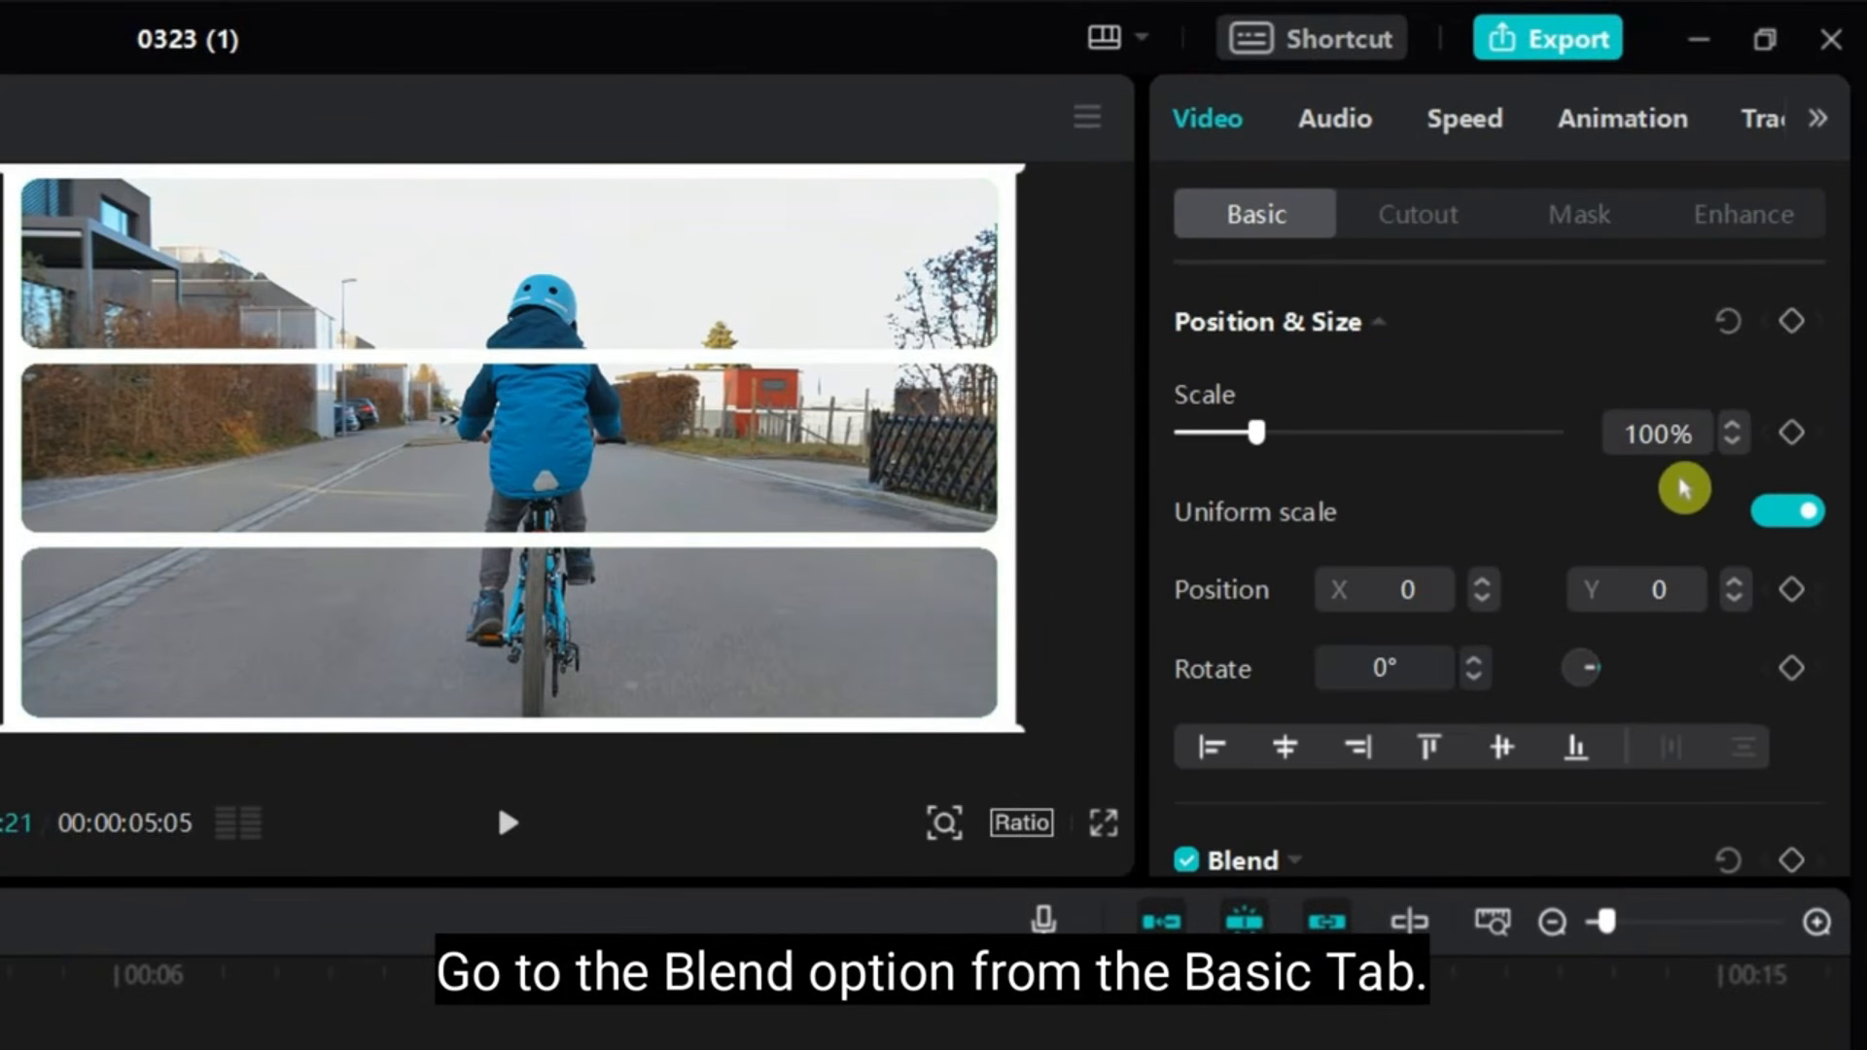
pyautogui.scroll(-4, 1684, 486)
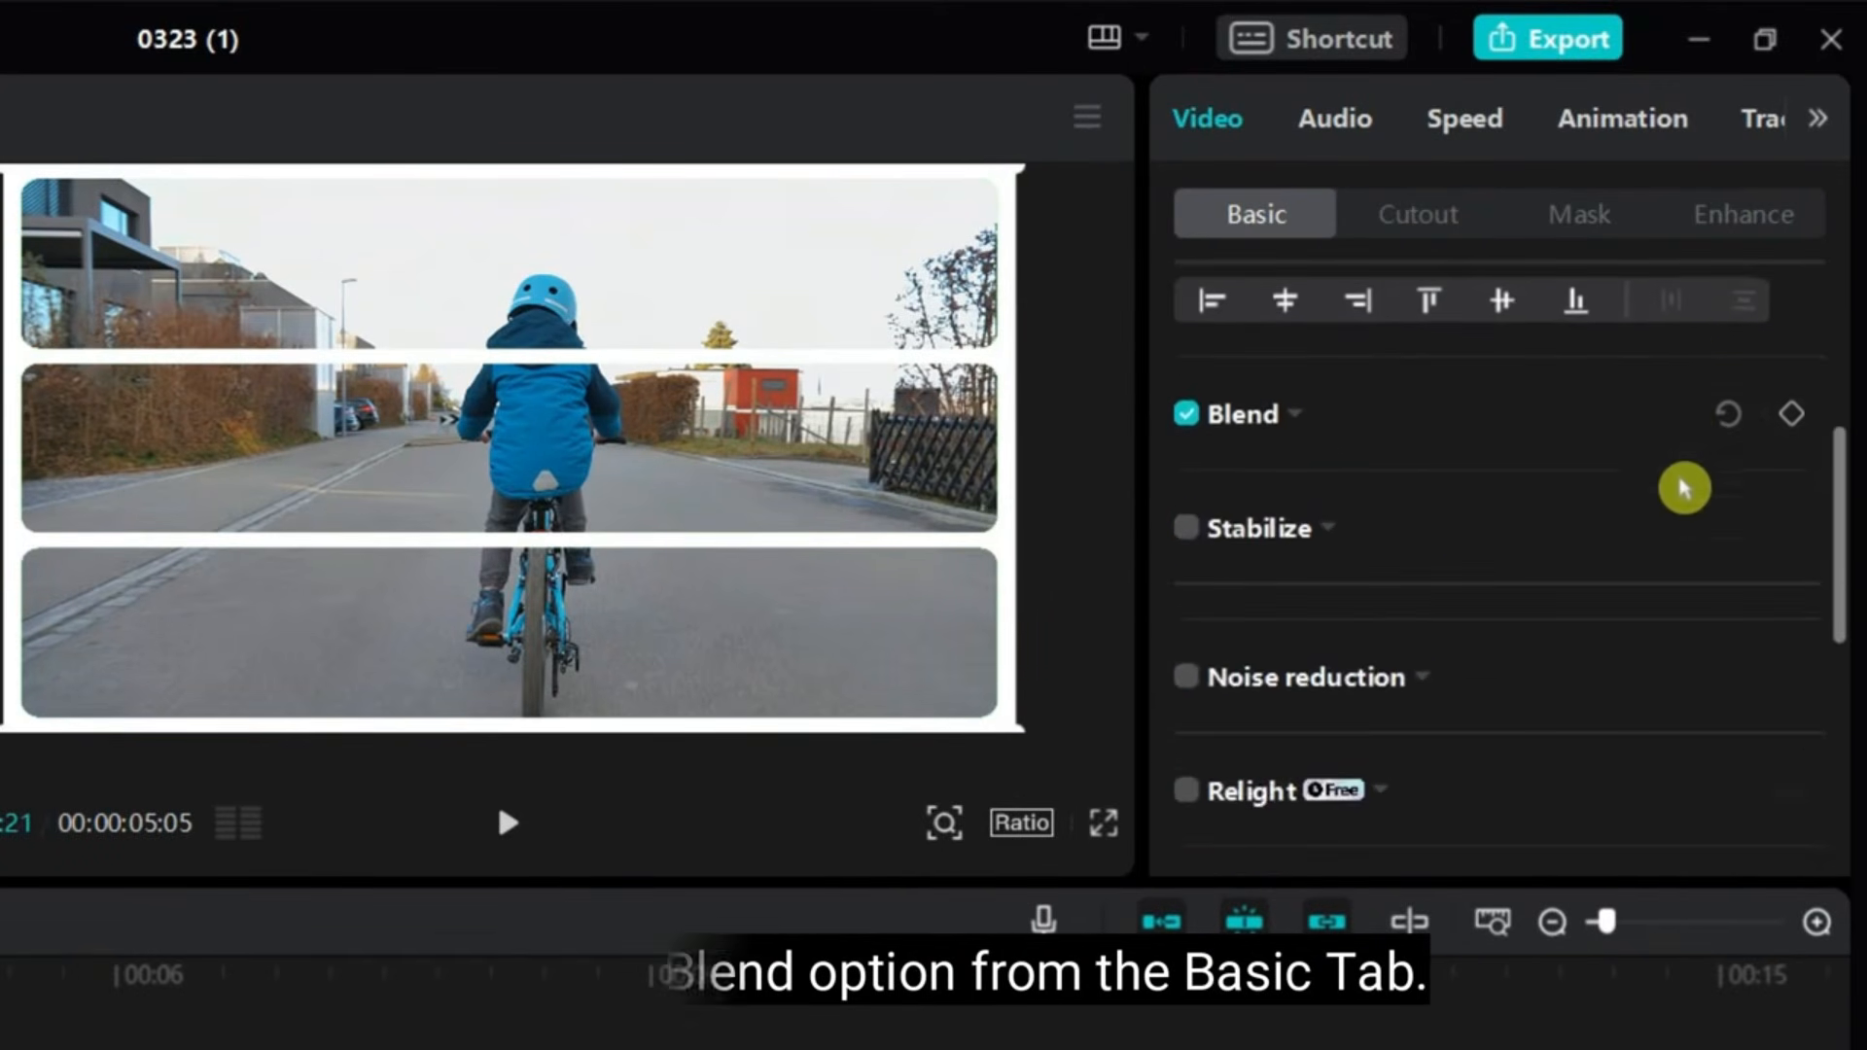
pyautogui.click(1304, 429)
pyautogui.scroll(-2, 1555, 466)
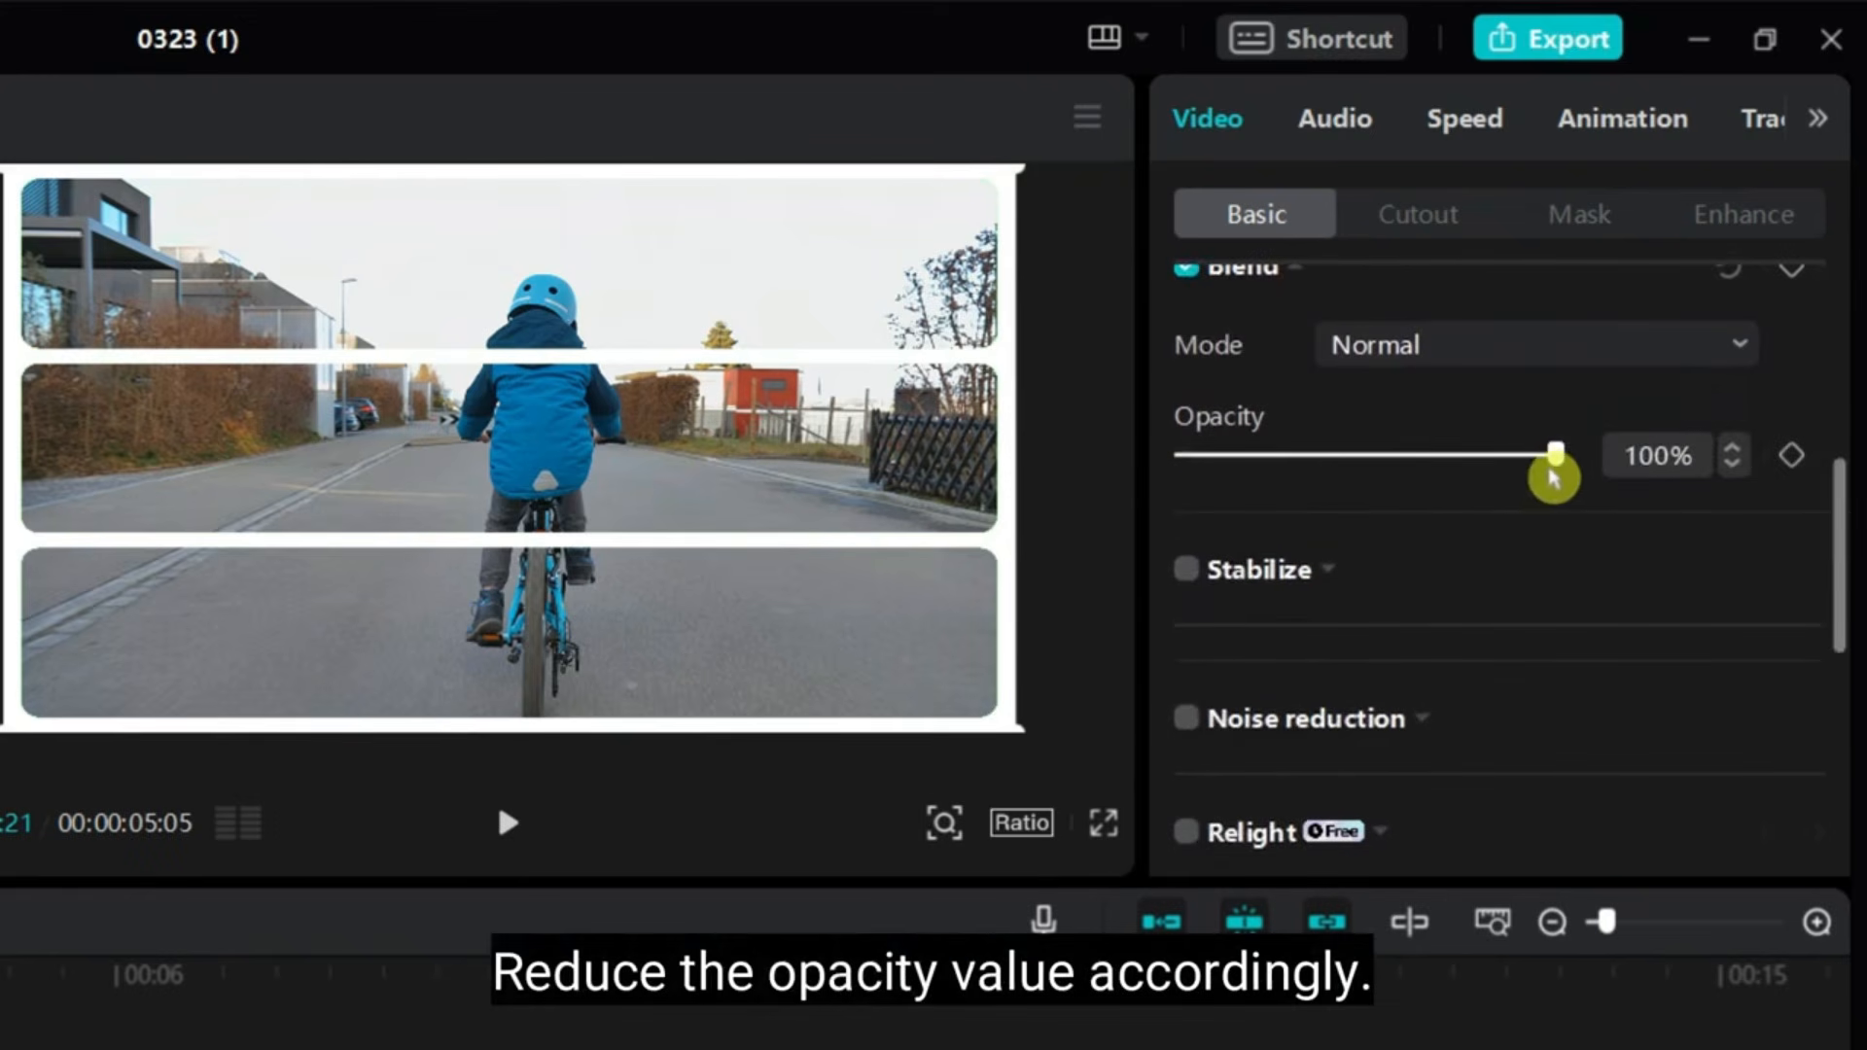
pyautogui.moveTo(1558, 466); pyautogui.dragTo(1351, 455)
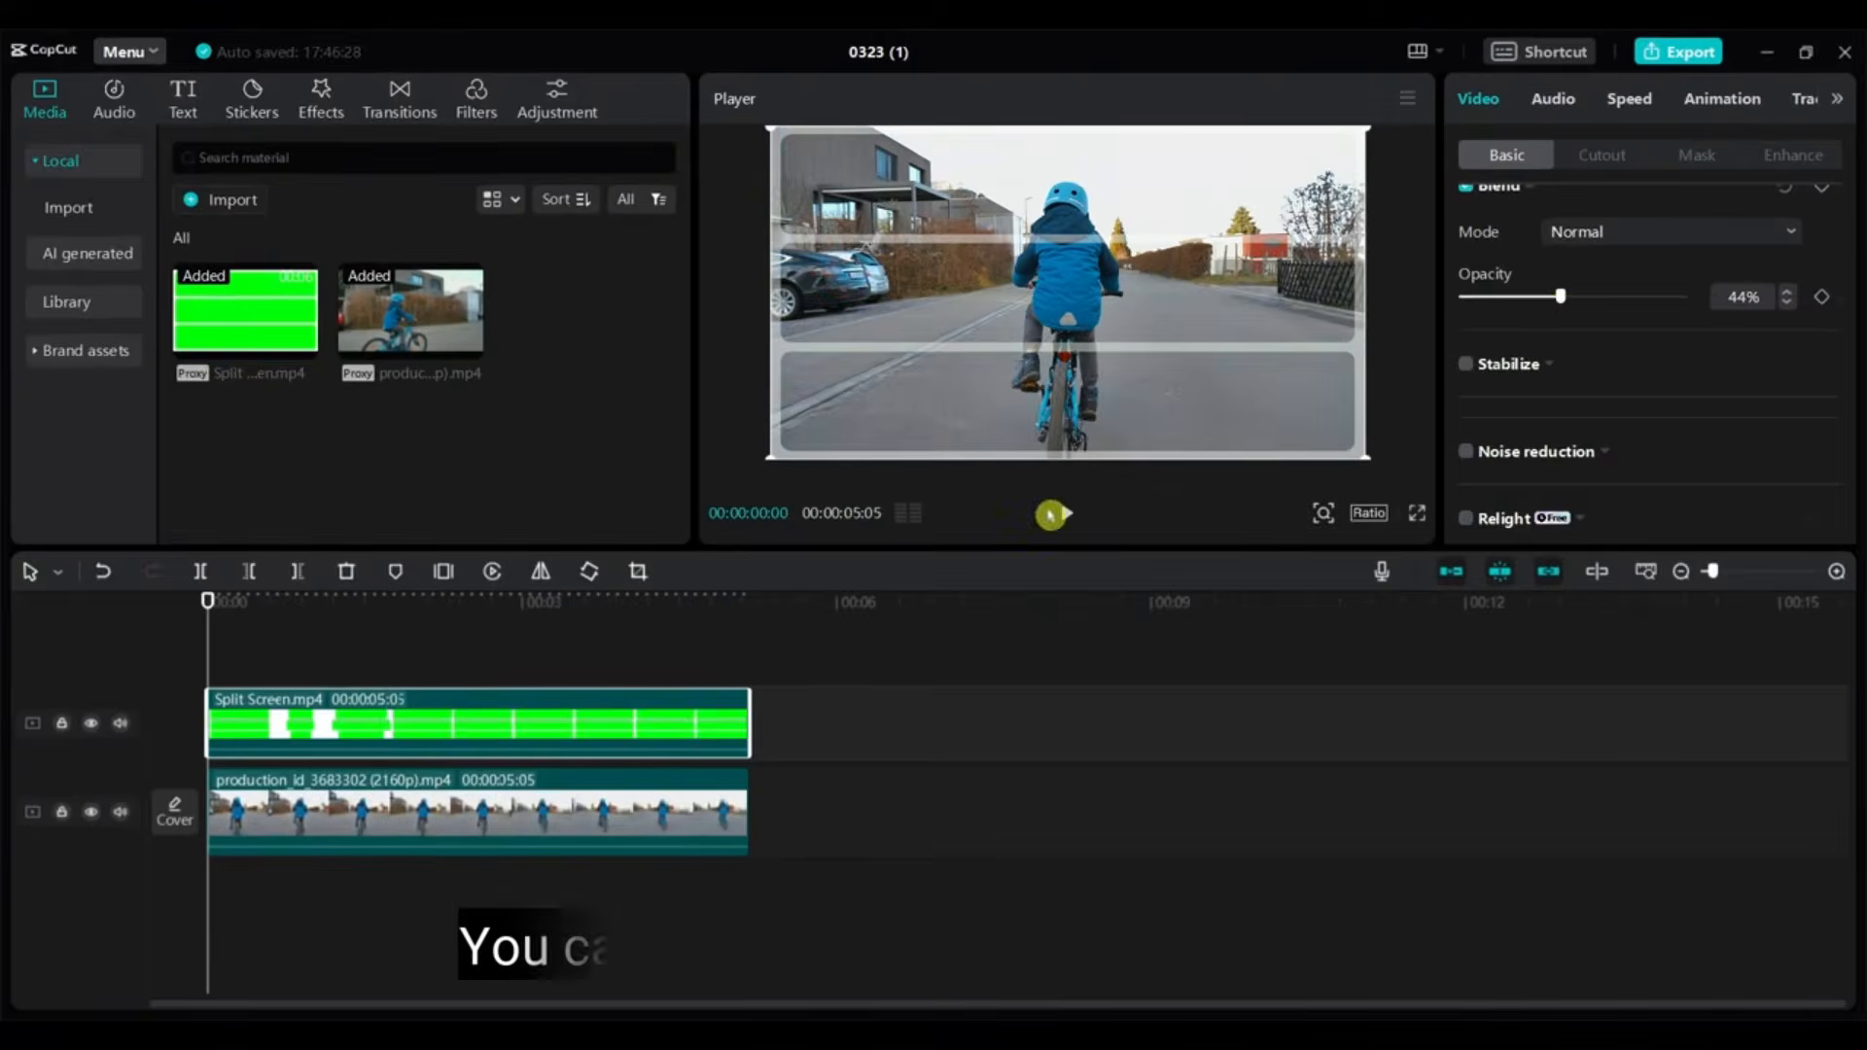
pyautogui.click(1050, 513)
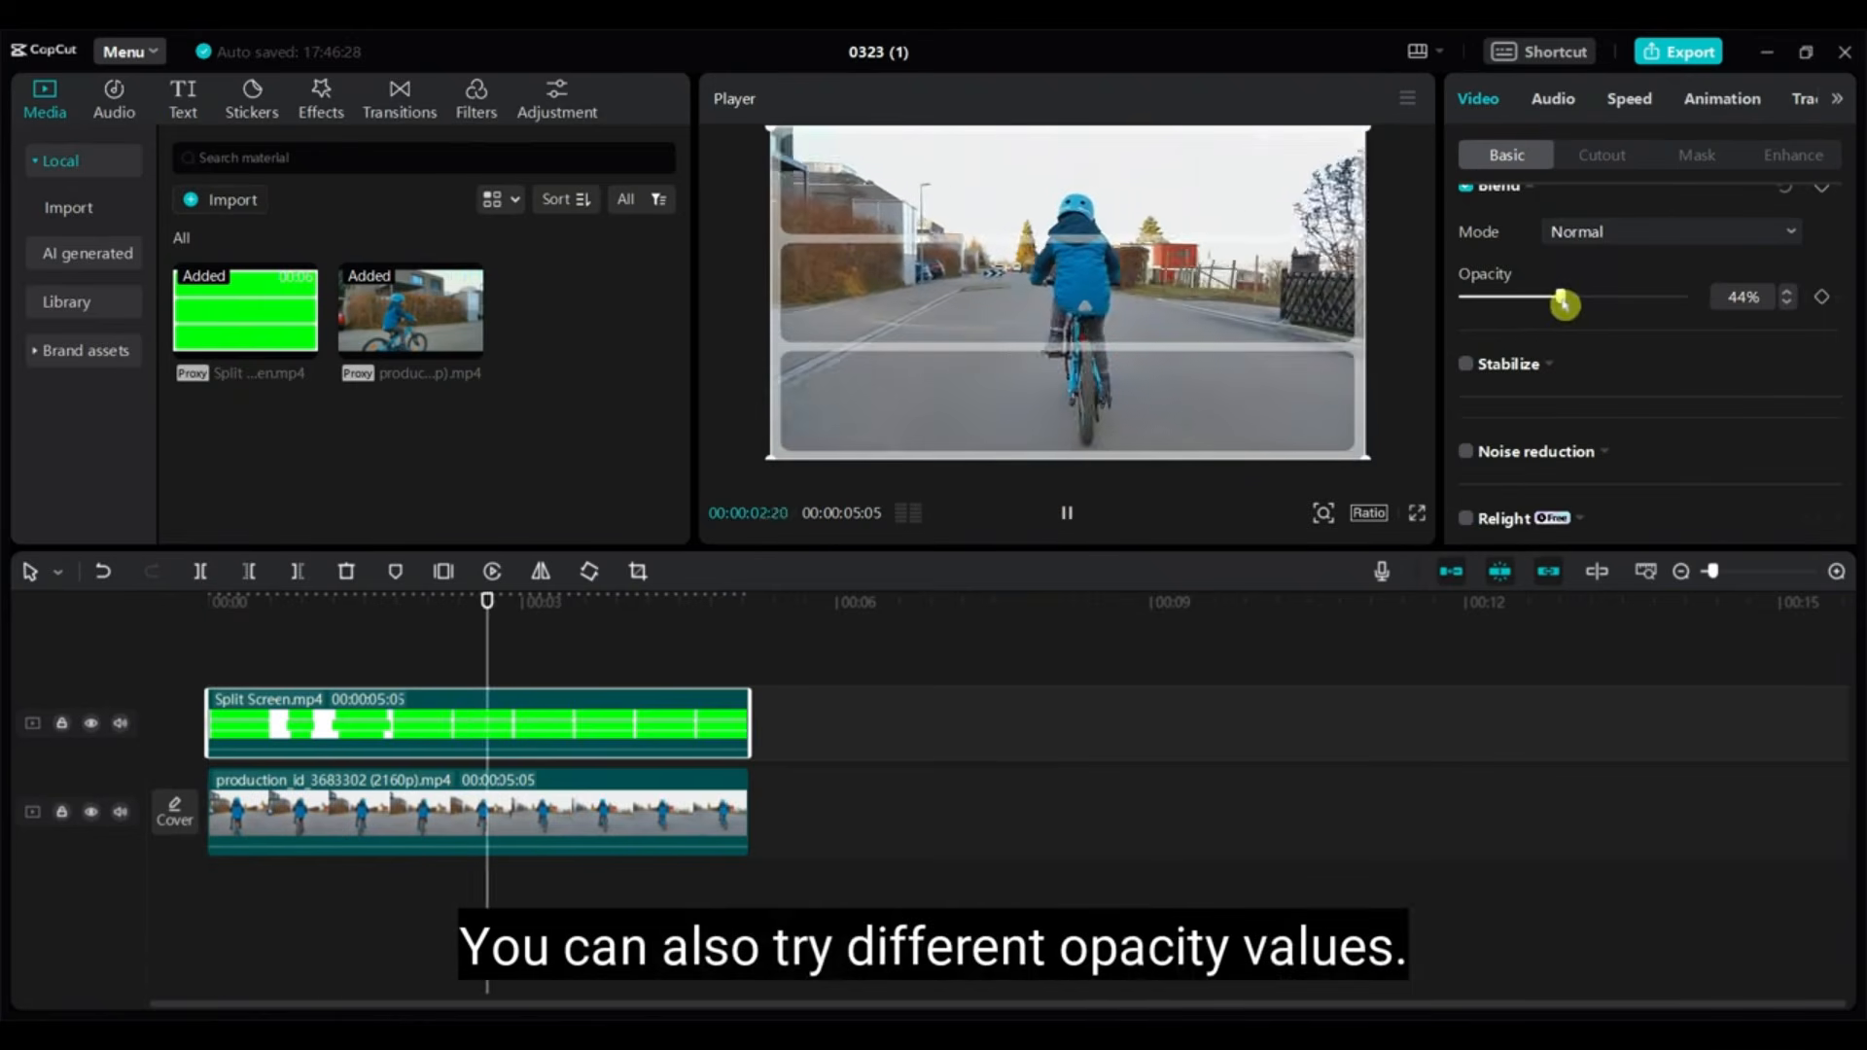
# Set the template clip's opacity to 52% and play the split-screen composite again from the start
pyautogui.moveTo(1560, 296)
pyautogui.mouseDown()
pyautogui.moveTo(1538, 304)
pyautogui.moveTo(1610, 310)
pyautogui.moveTo(1577, 309)
pyautogui.mouseUp()
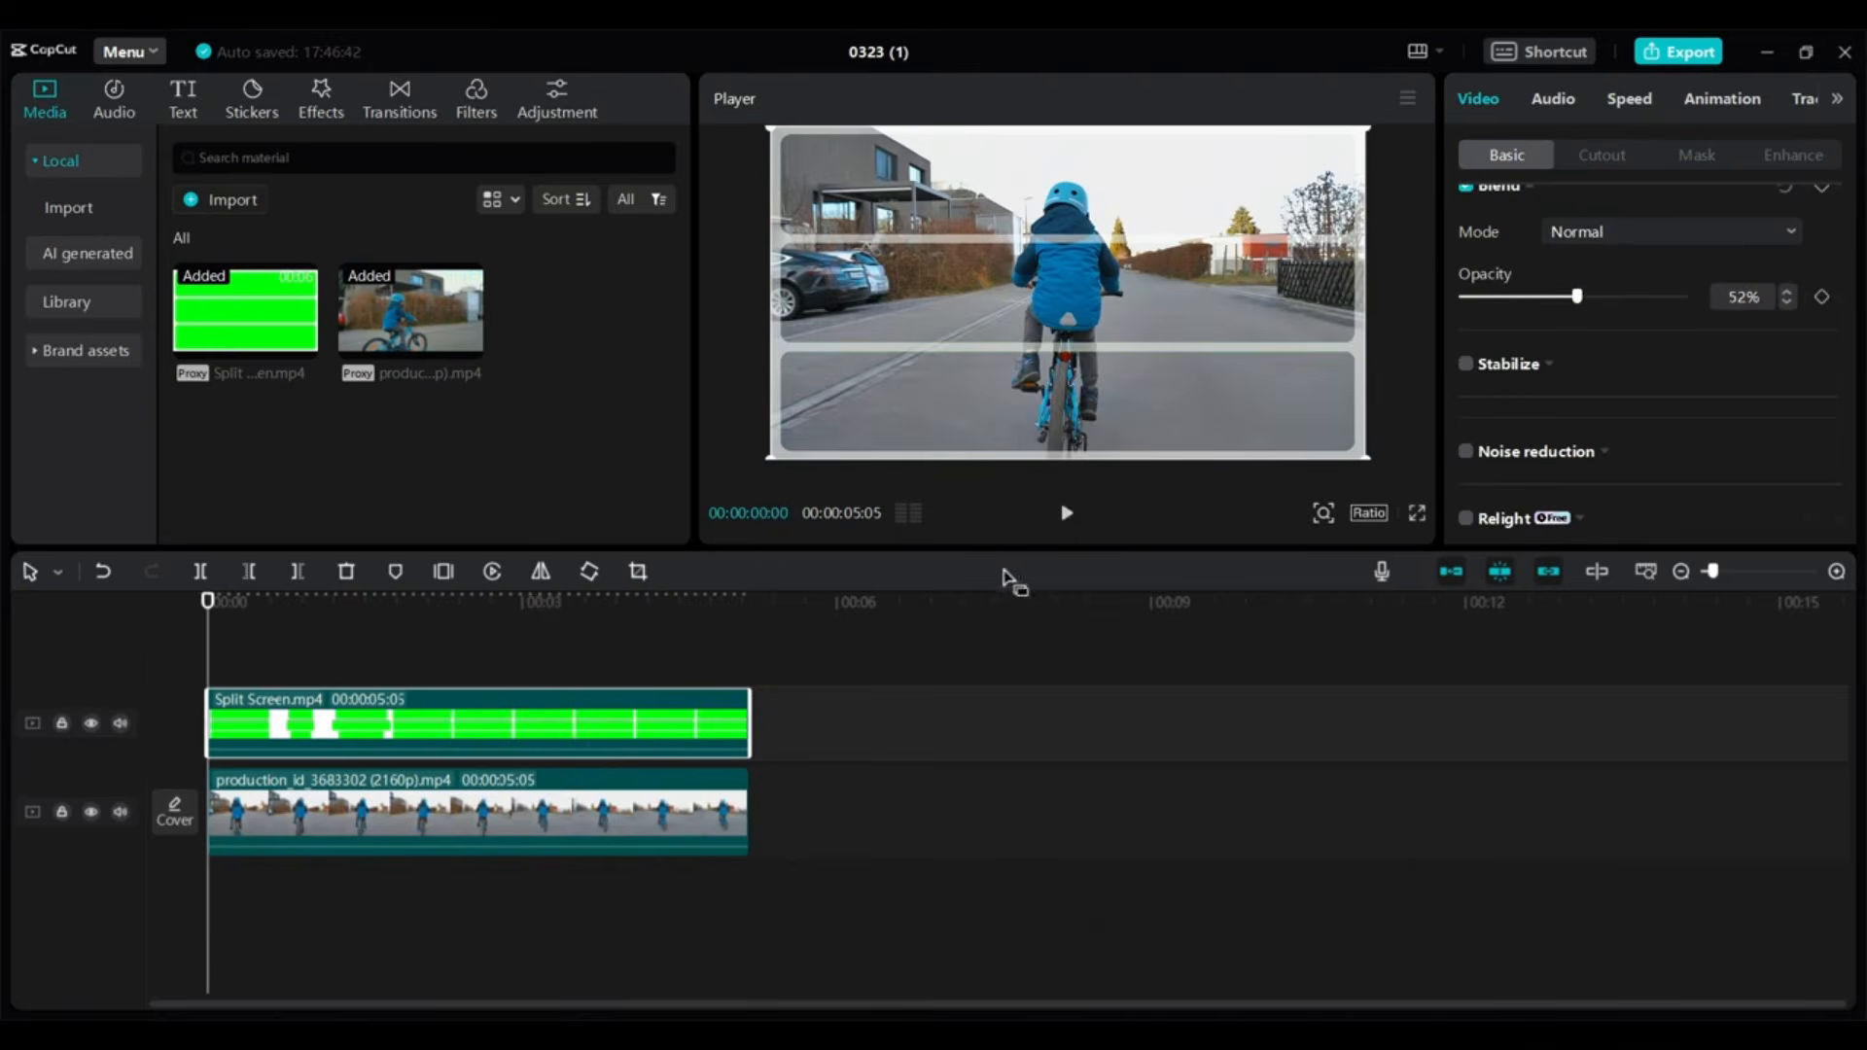
pyautogui.click(1066, 516)
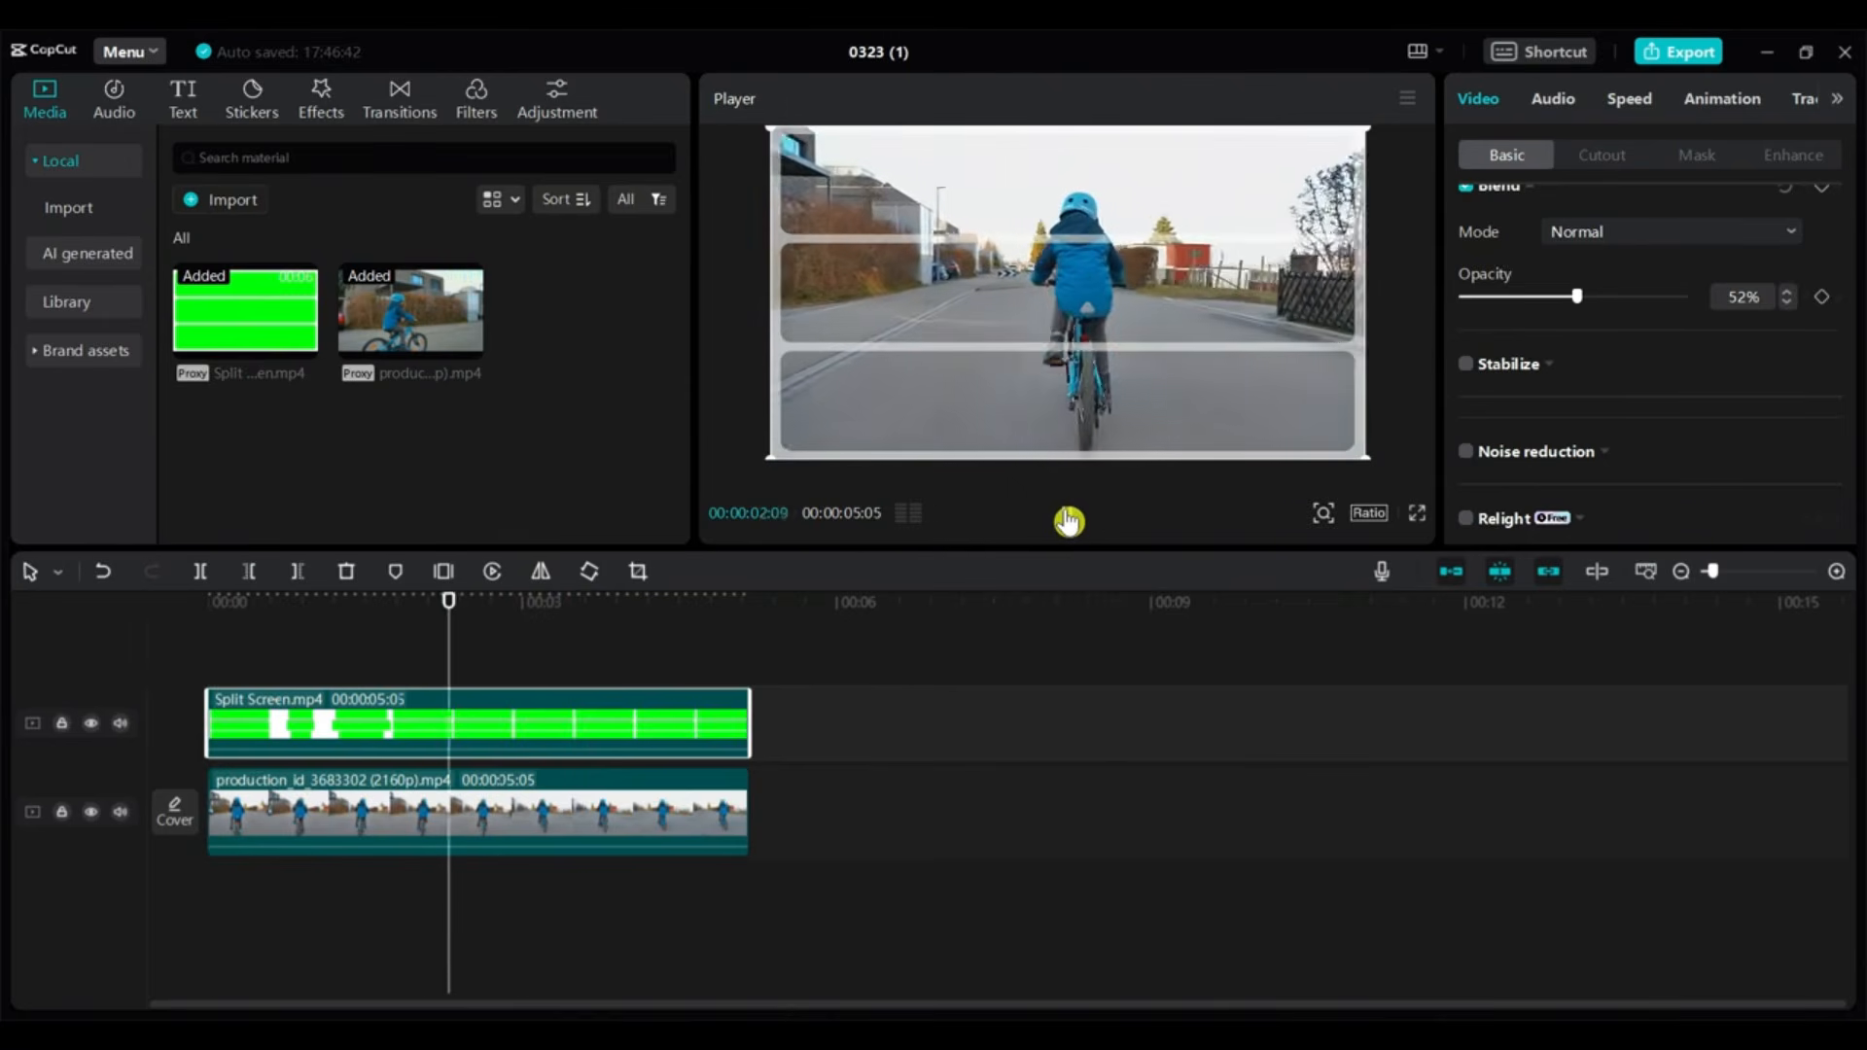